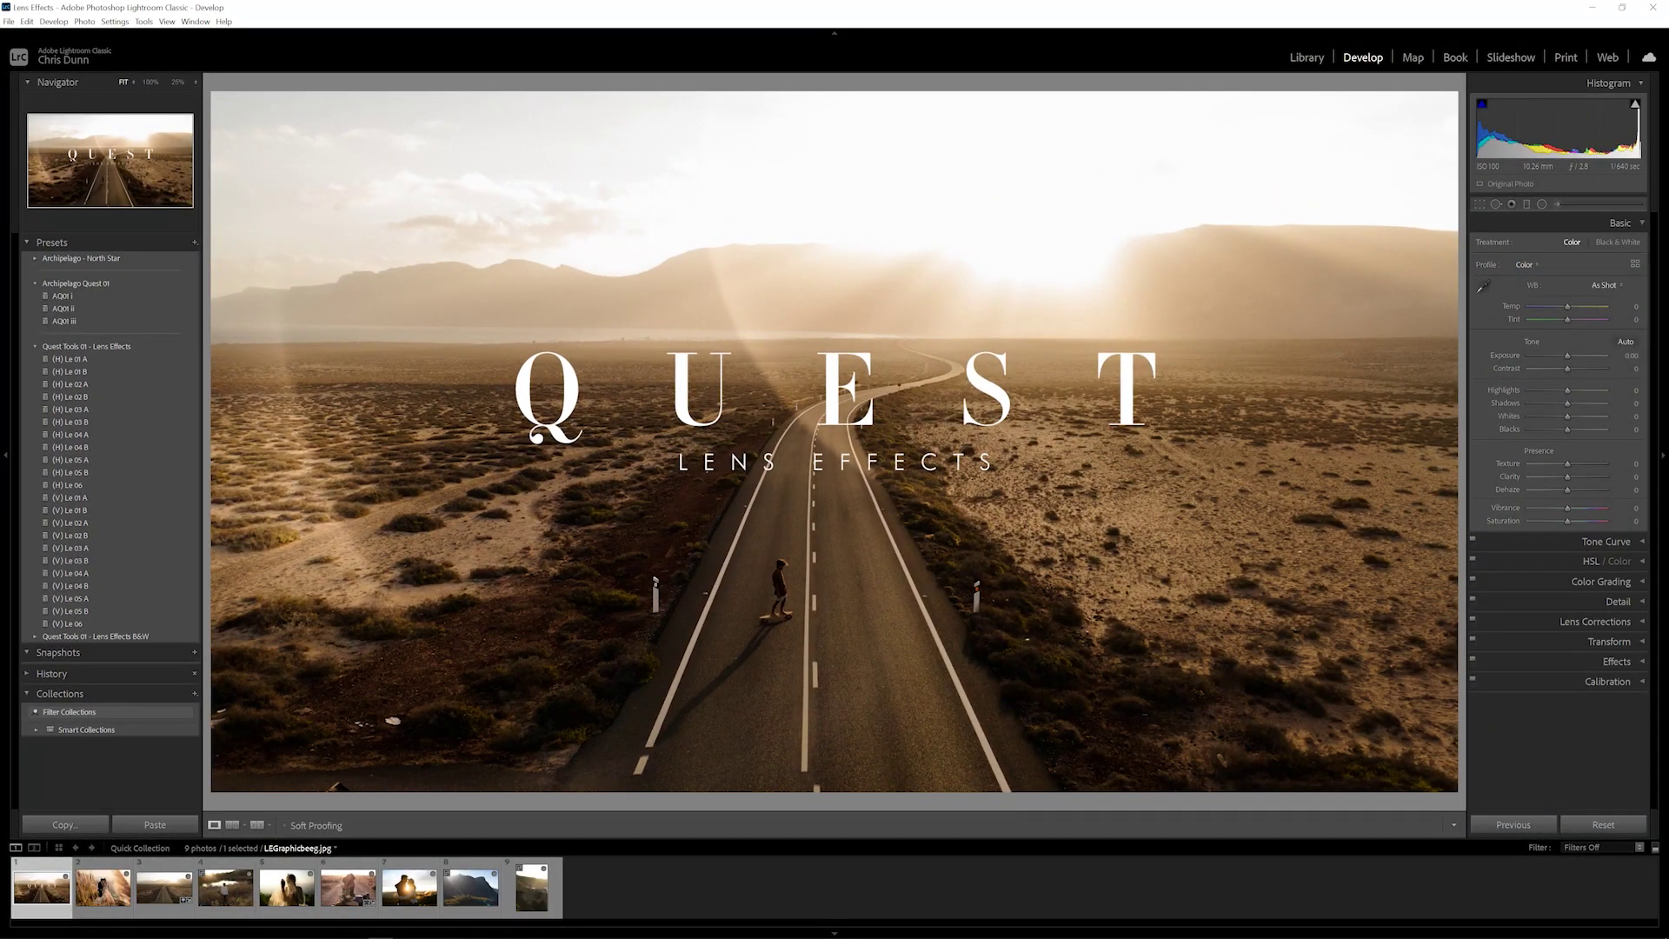
Style the wedding couple photo in the pampas grass with the (H) Le 01 B lens effect, Exposure +0.71 and the AQ01 II preset.
key("Right")
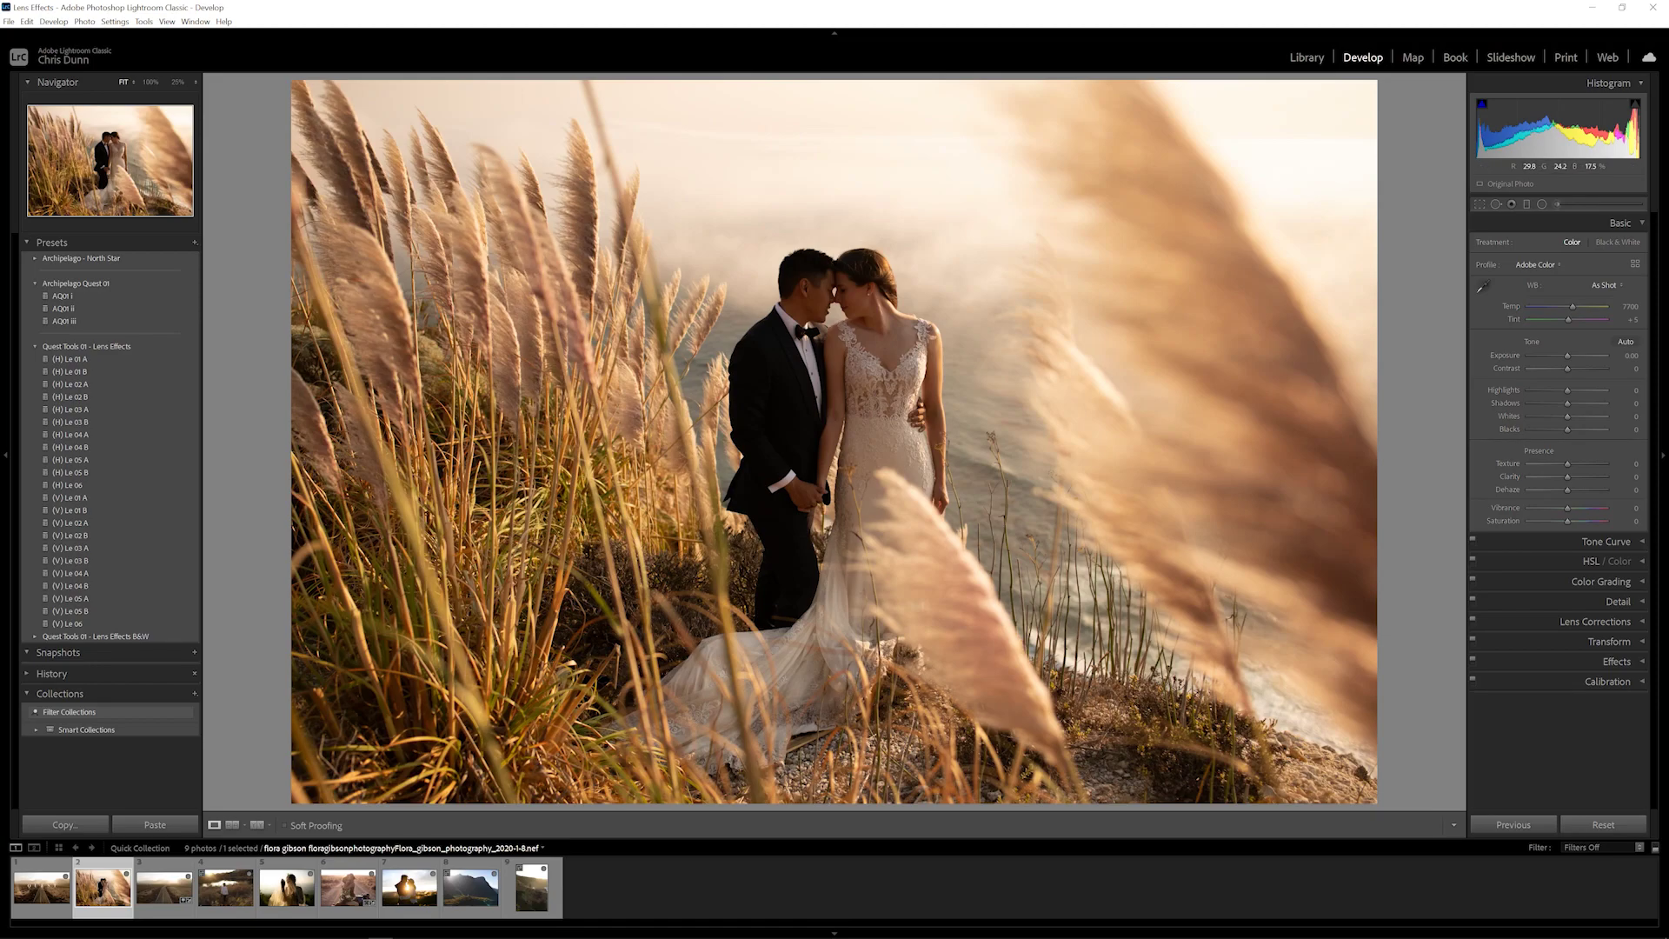
left_click(74, 372)
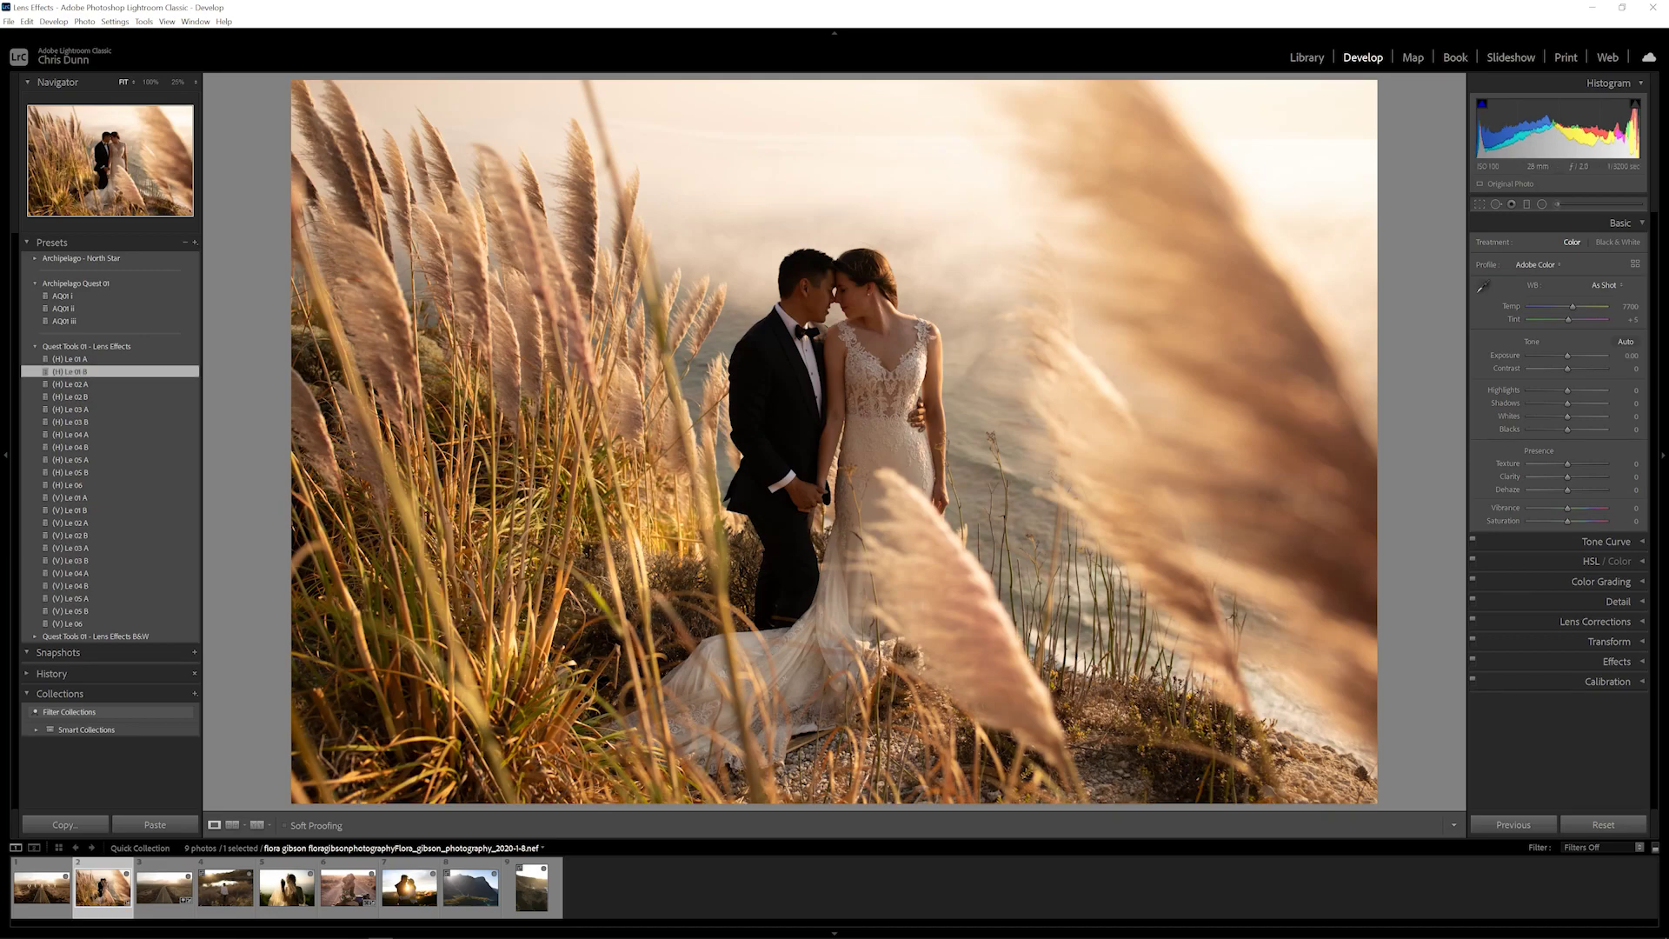
left_click_drag(1567, 356, 1573, 355)
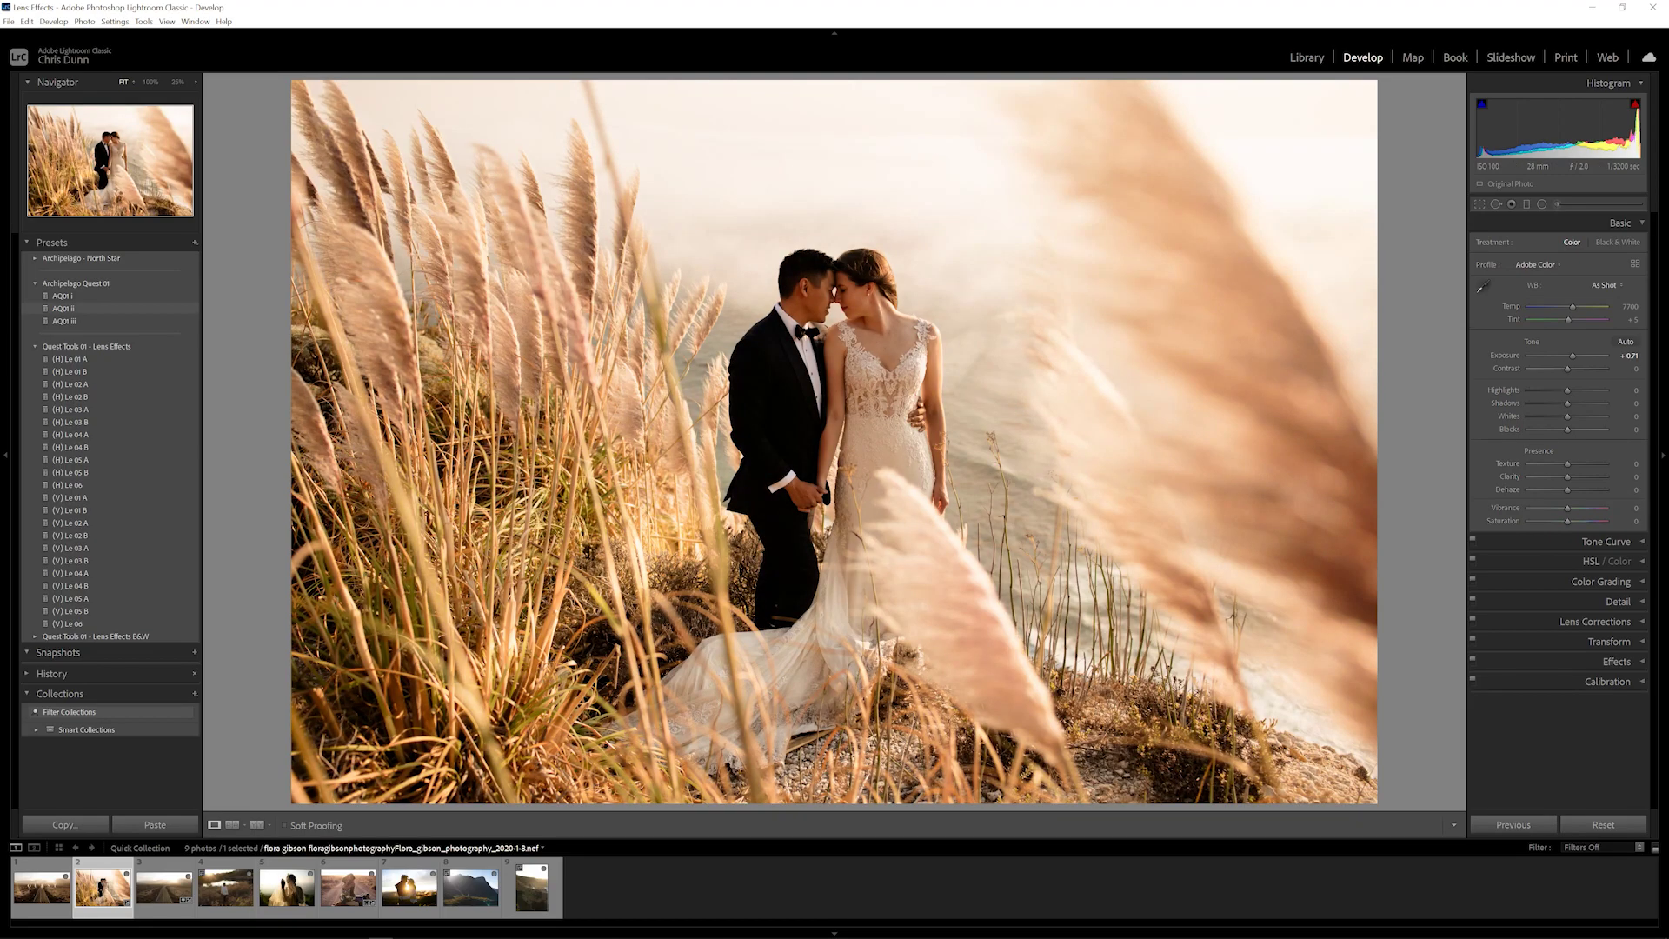
left_click(63, 309)
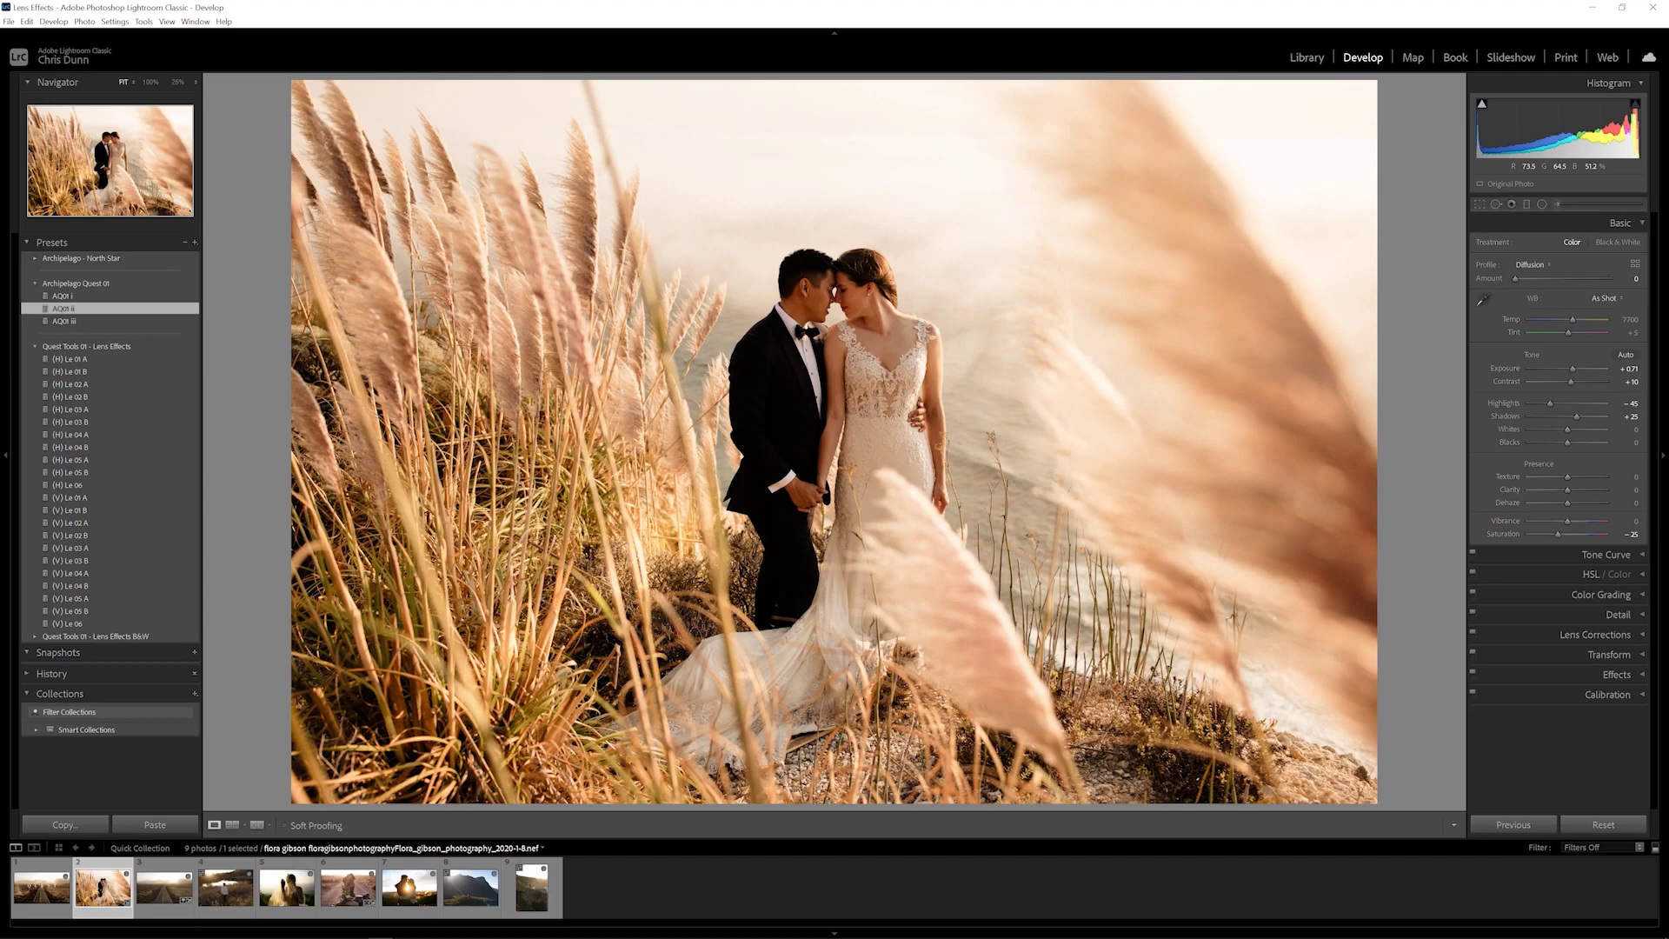
Apply the (H) Le 02 B lens effect to the desert road photo and shift its brush-mask flare upward.
key("Right")
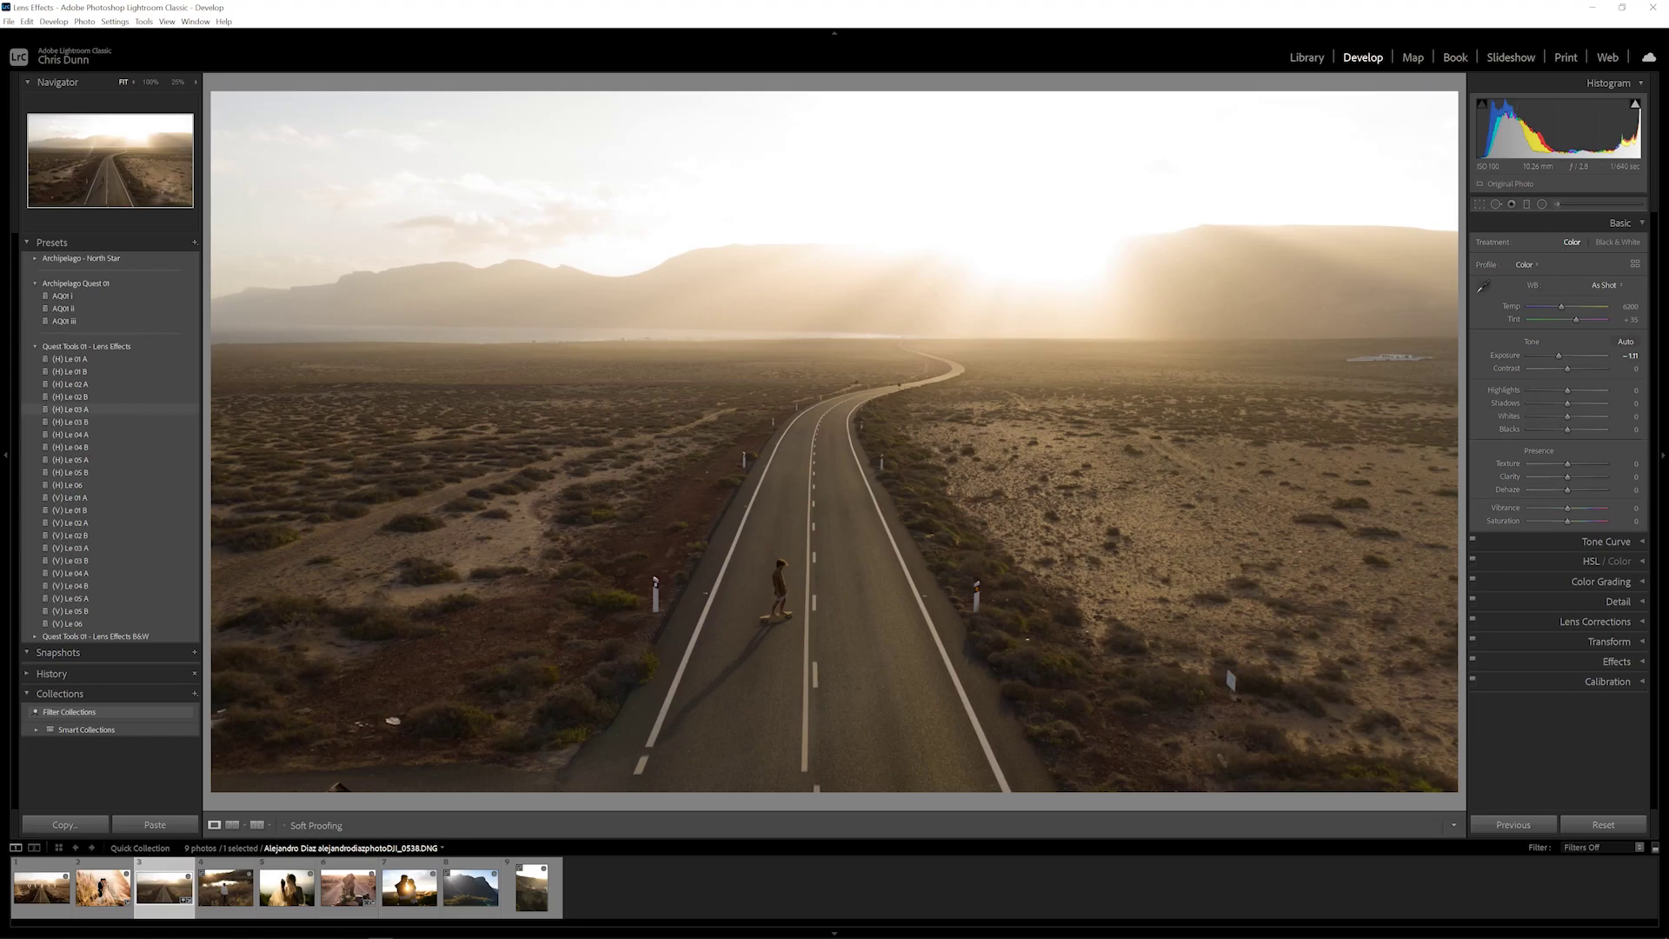
left_click(69, 396)
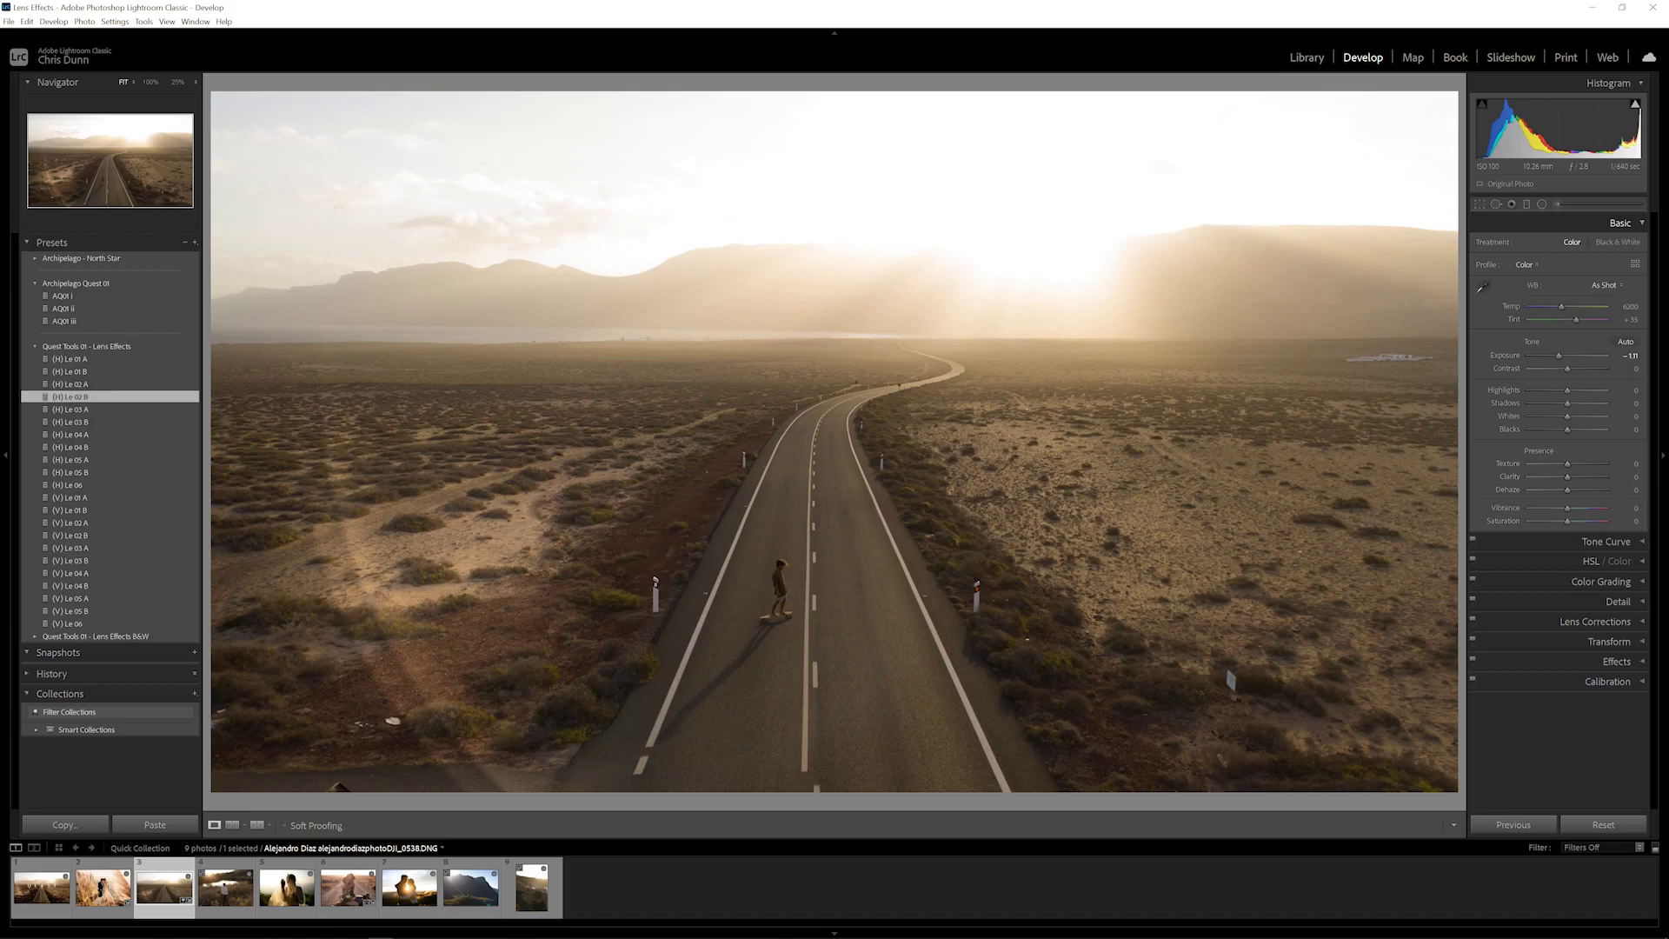
left_click(1557, 204)
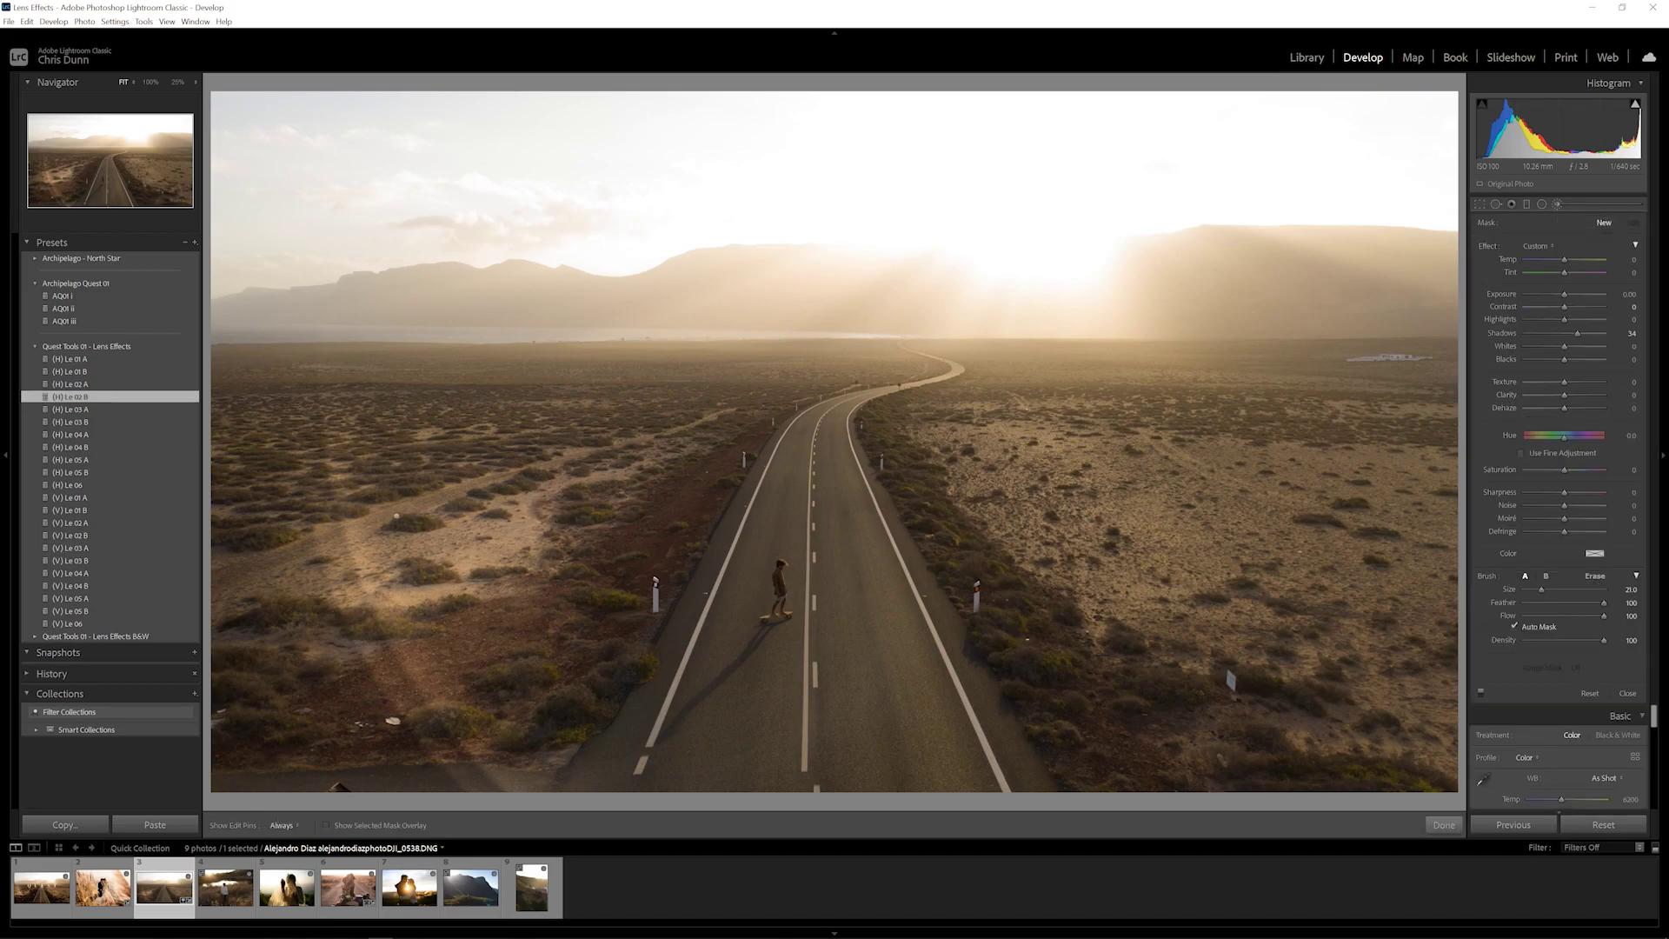
left_click(396, 515)
mouse_move(396, 516)
left_mouse_down()
mouse_move(421, 541)
mouse_move(382, 428)
left_mouse_up()
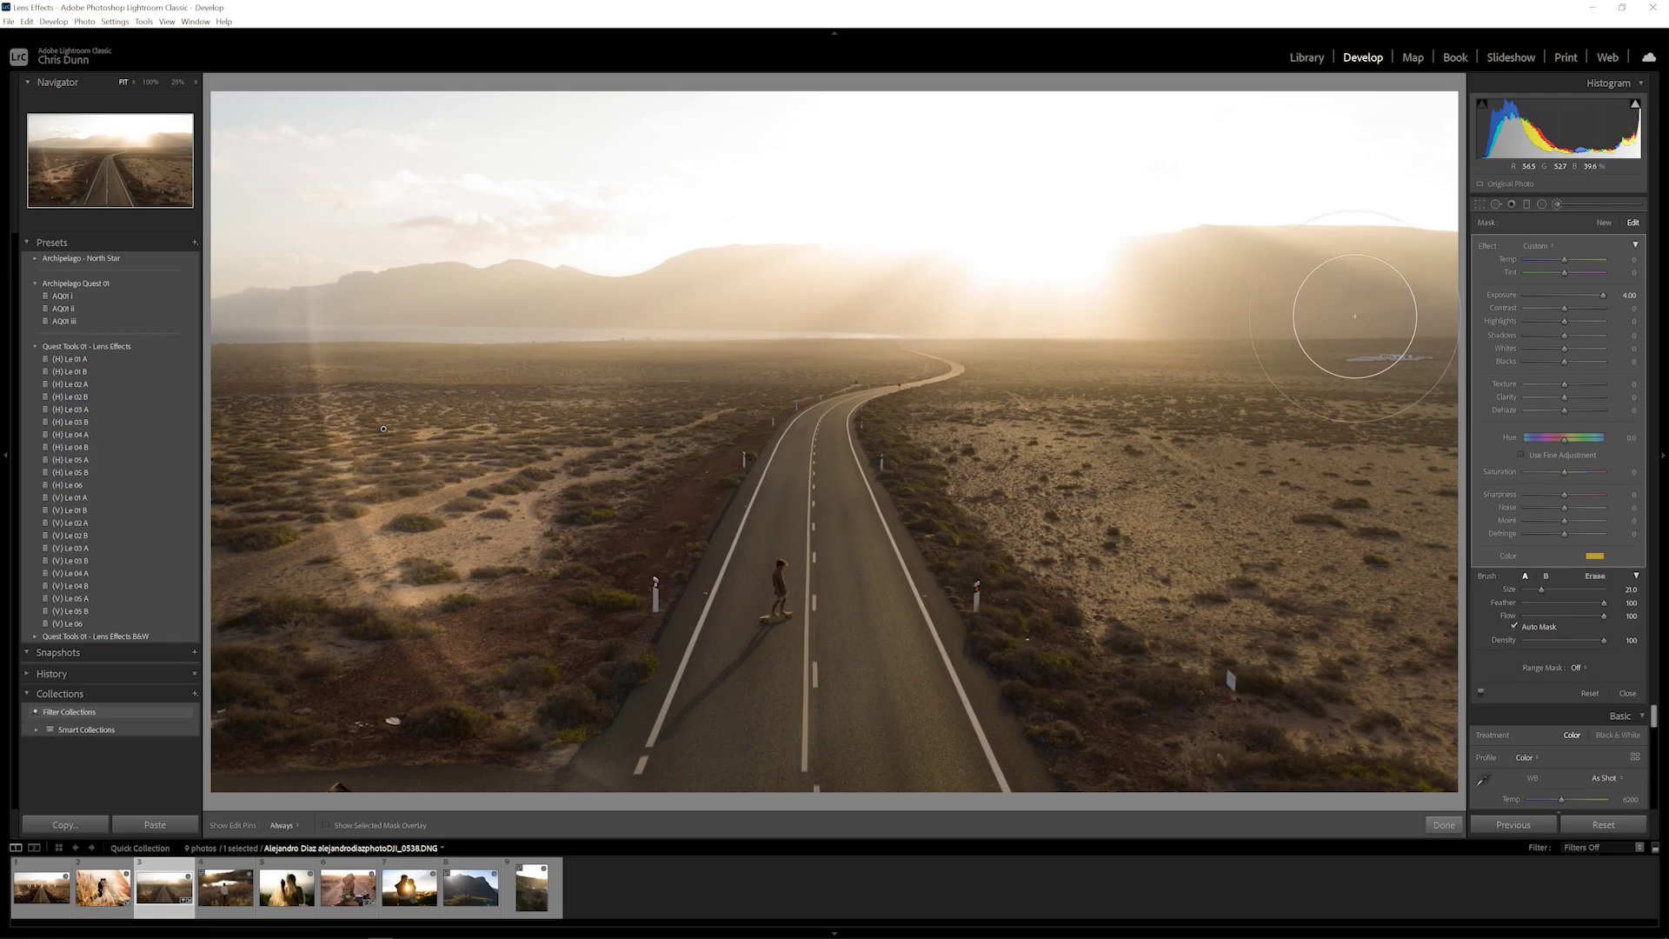
key("k")
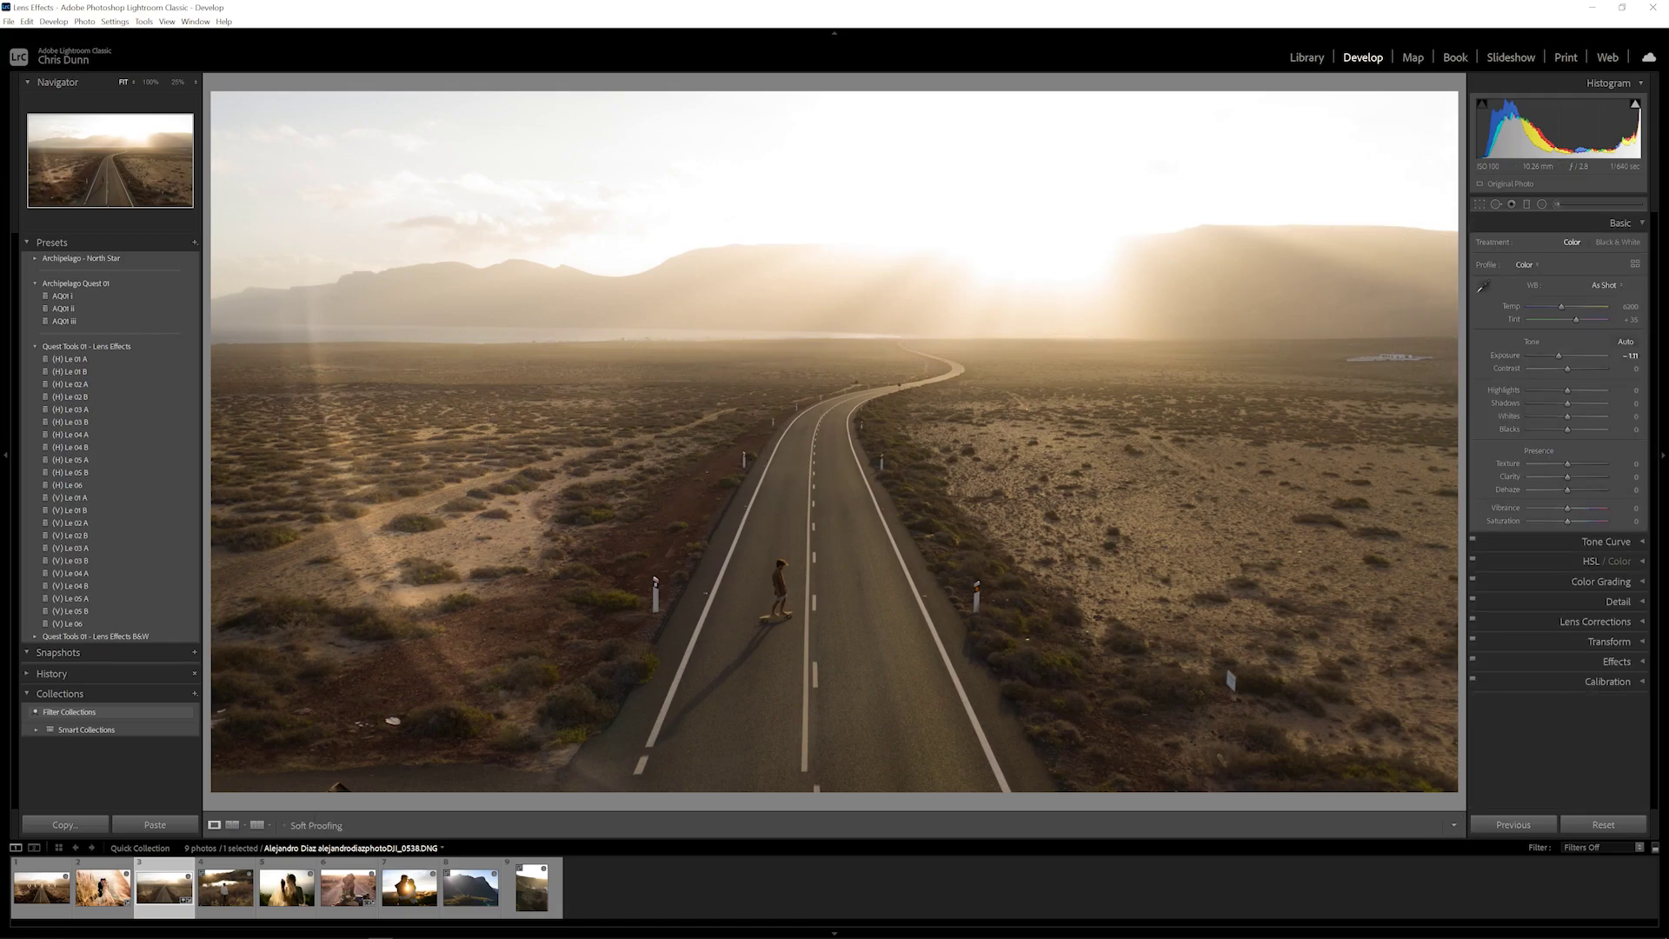
Apply the AQ01 I preset to the desert road photo and set Exposure to -1.11.
left_click_drag(1559, 355, 1555, 356)
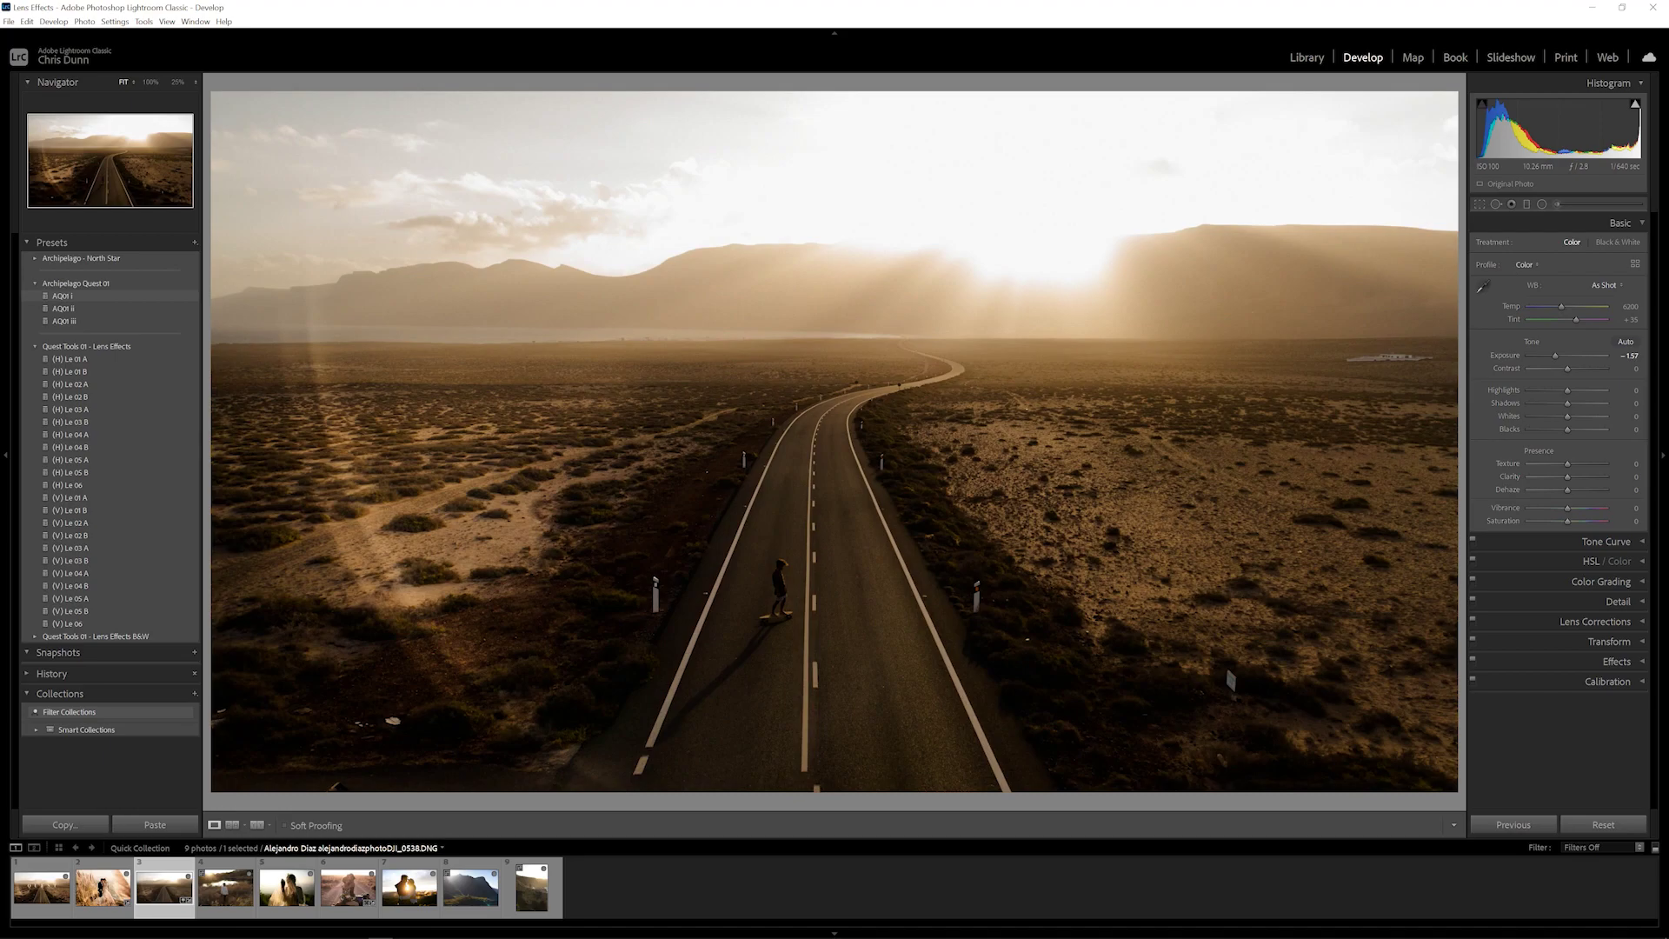
left_click(63, 295)
left_click_drag(1556, 368, 1558, 369)
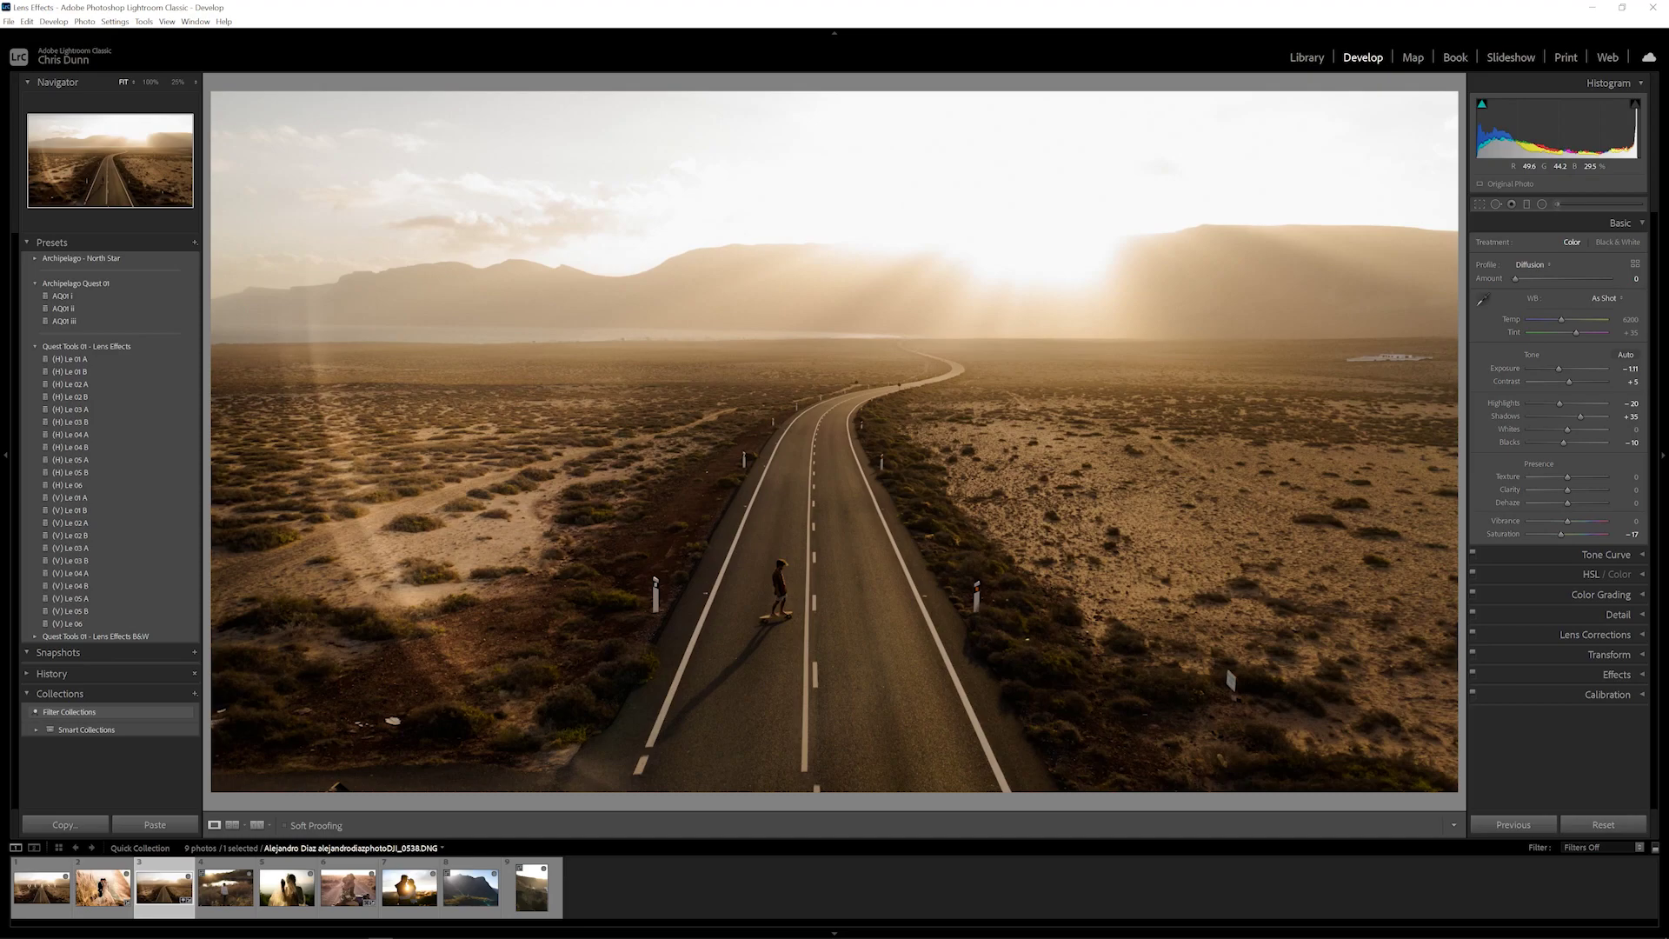
Apply the (H) Le 03 A lens effect to the photo of the woman by the pond and shift the flare in the grass upward.
key("Right")
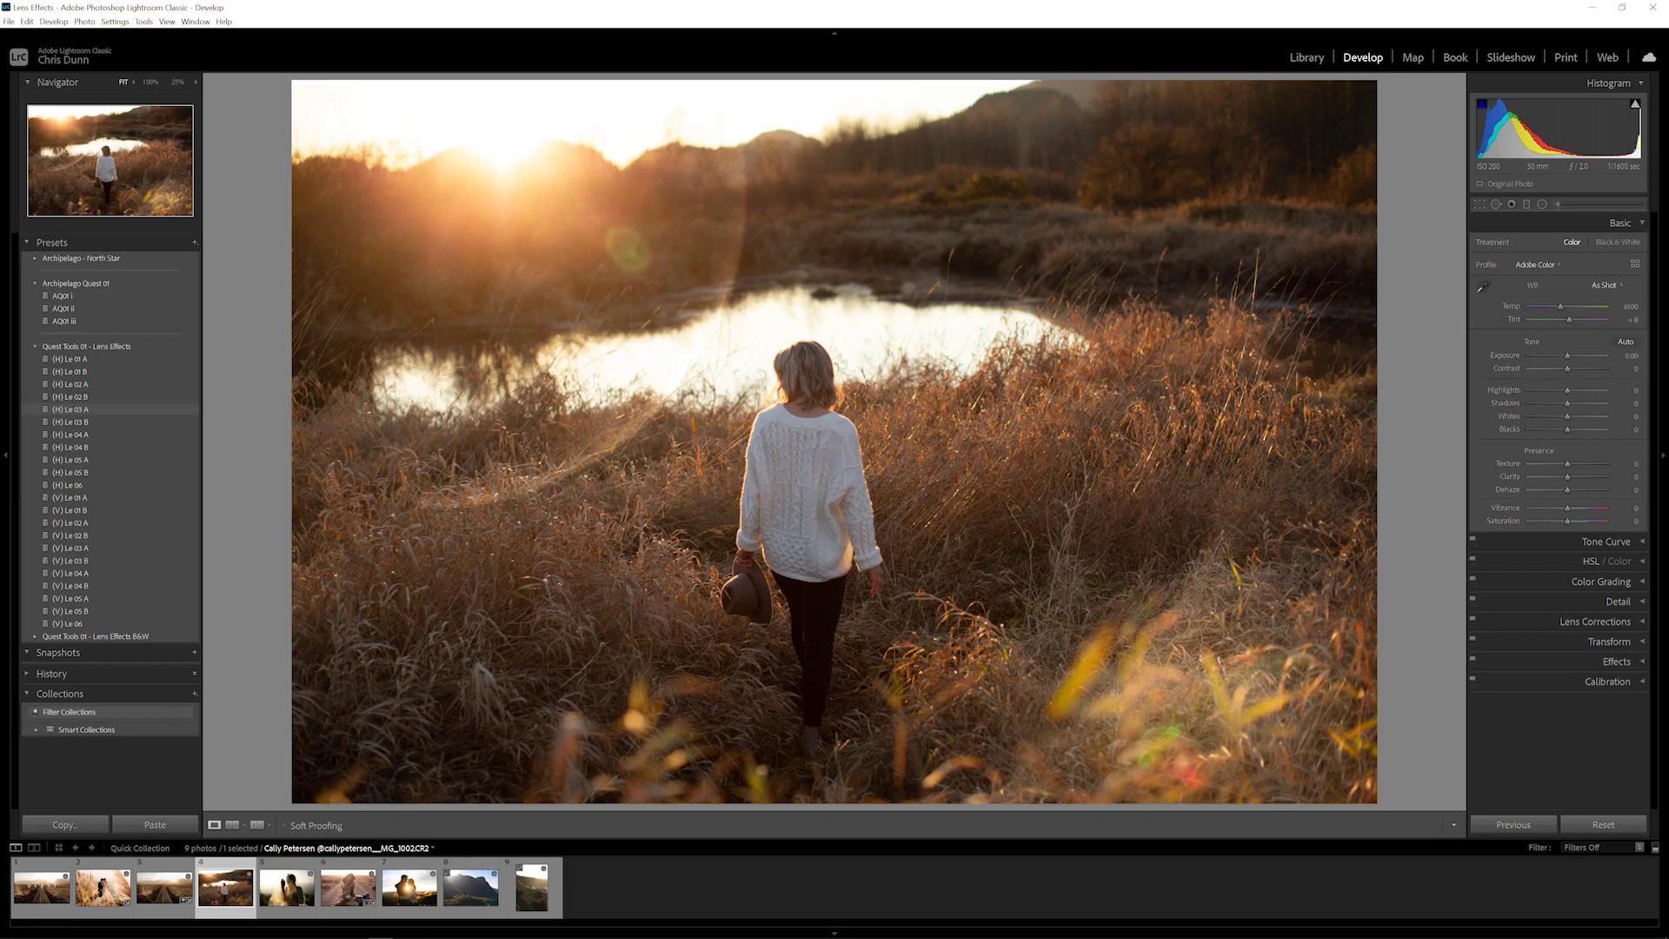
left_click(71, 409)
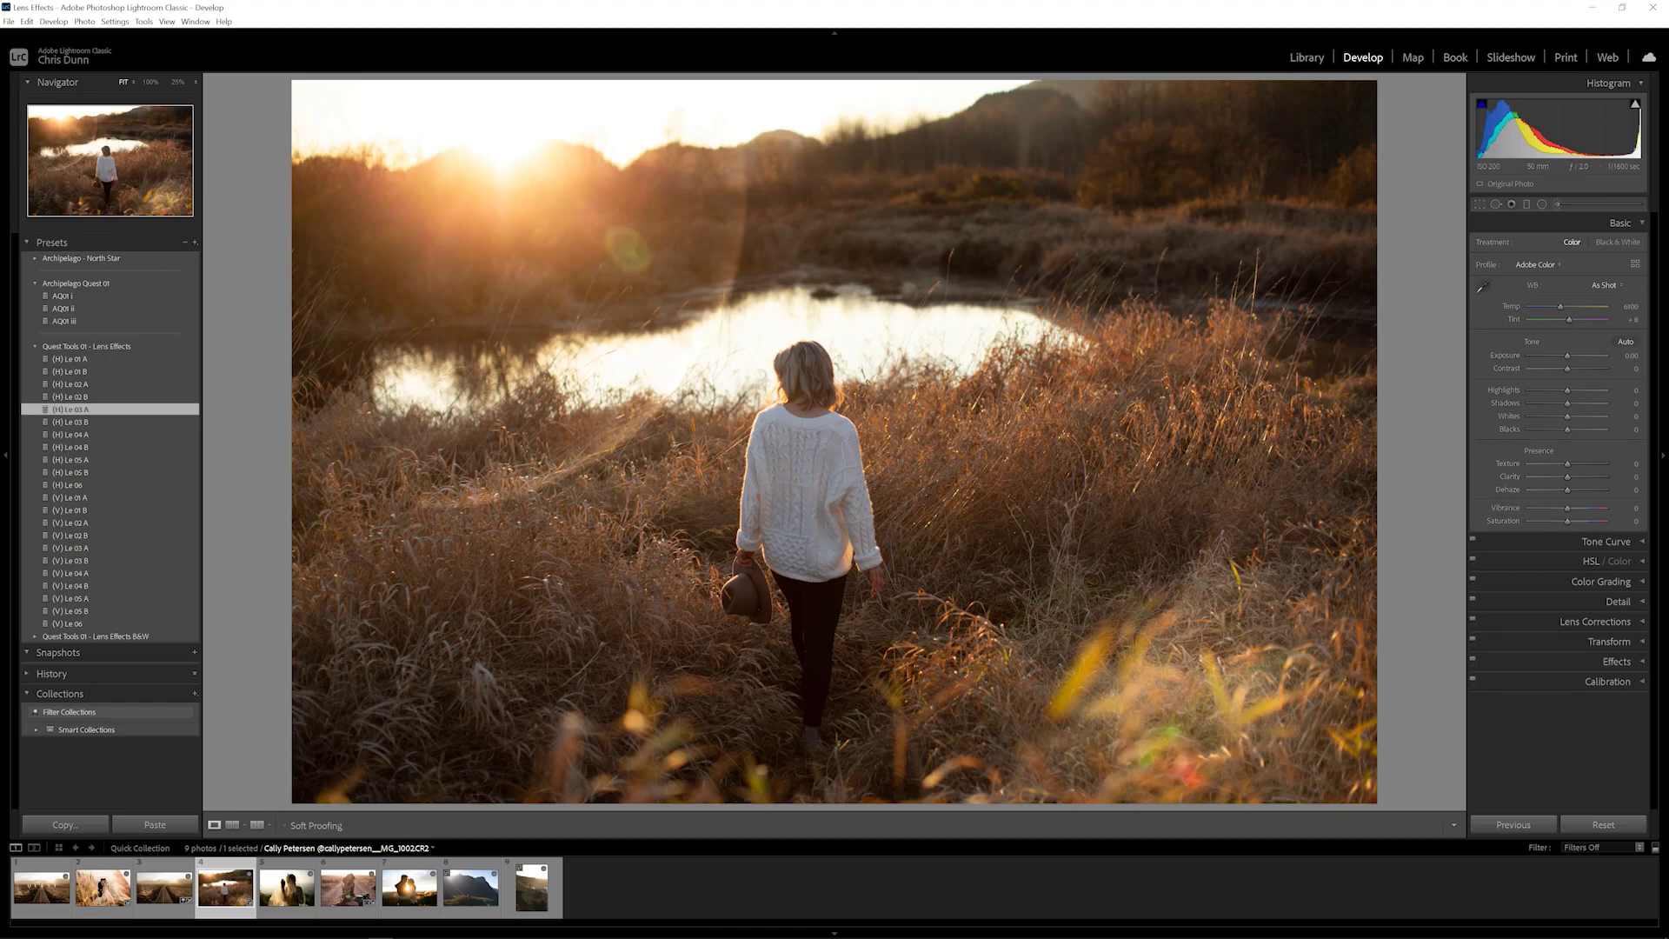
left_click(1556, 205)
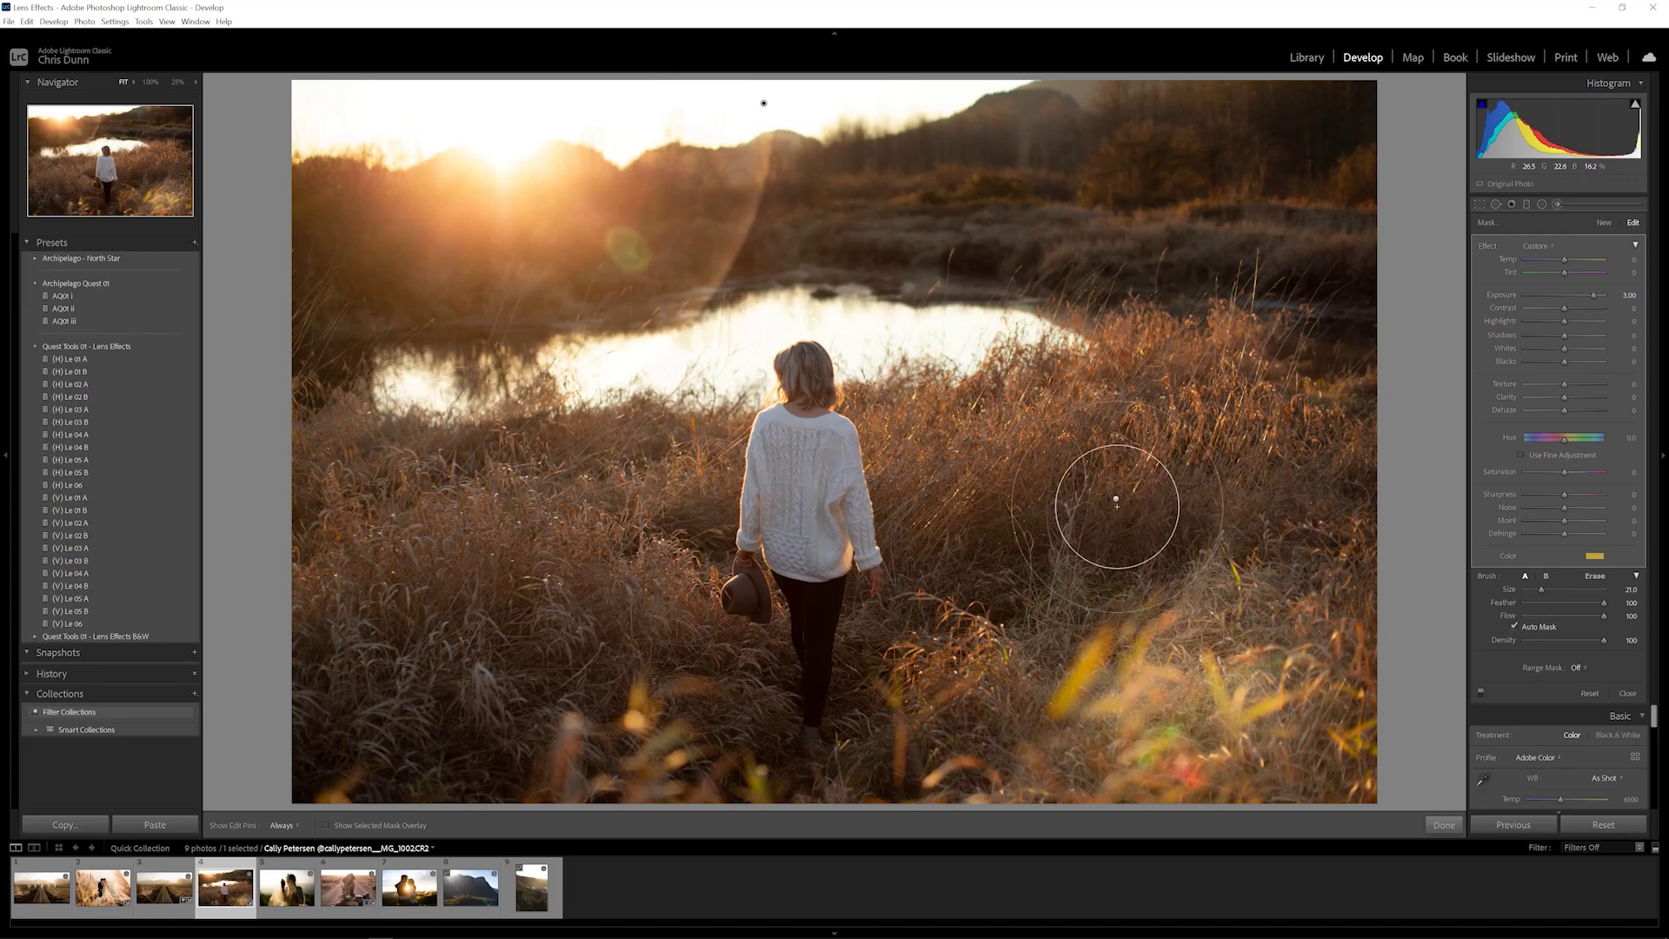
mouse_move(1116, 498)
left_mouse_down()
mouse_move(1107, 409)
mouse_move(1133, 398)
left_mouse_up()
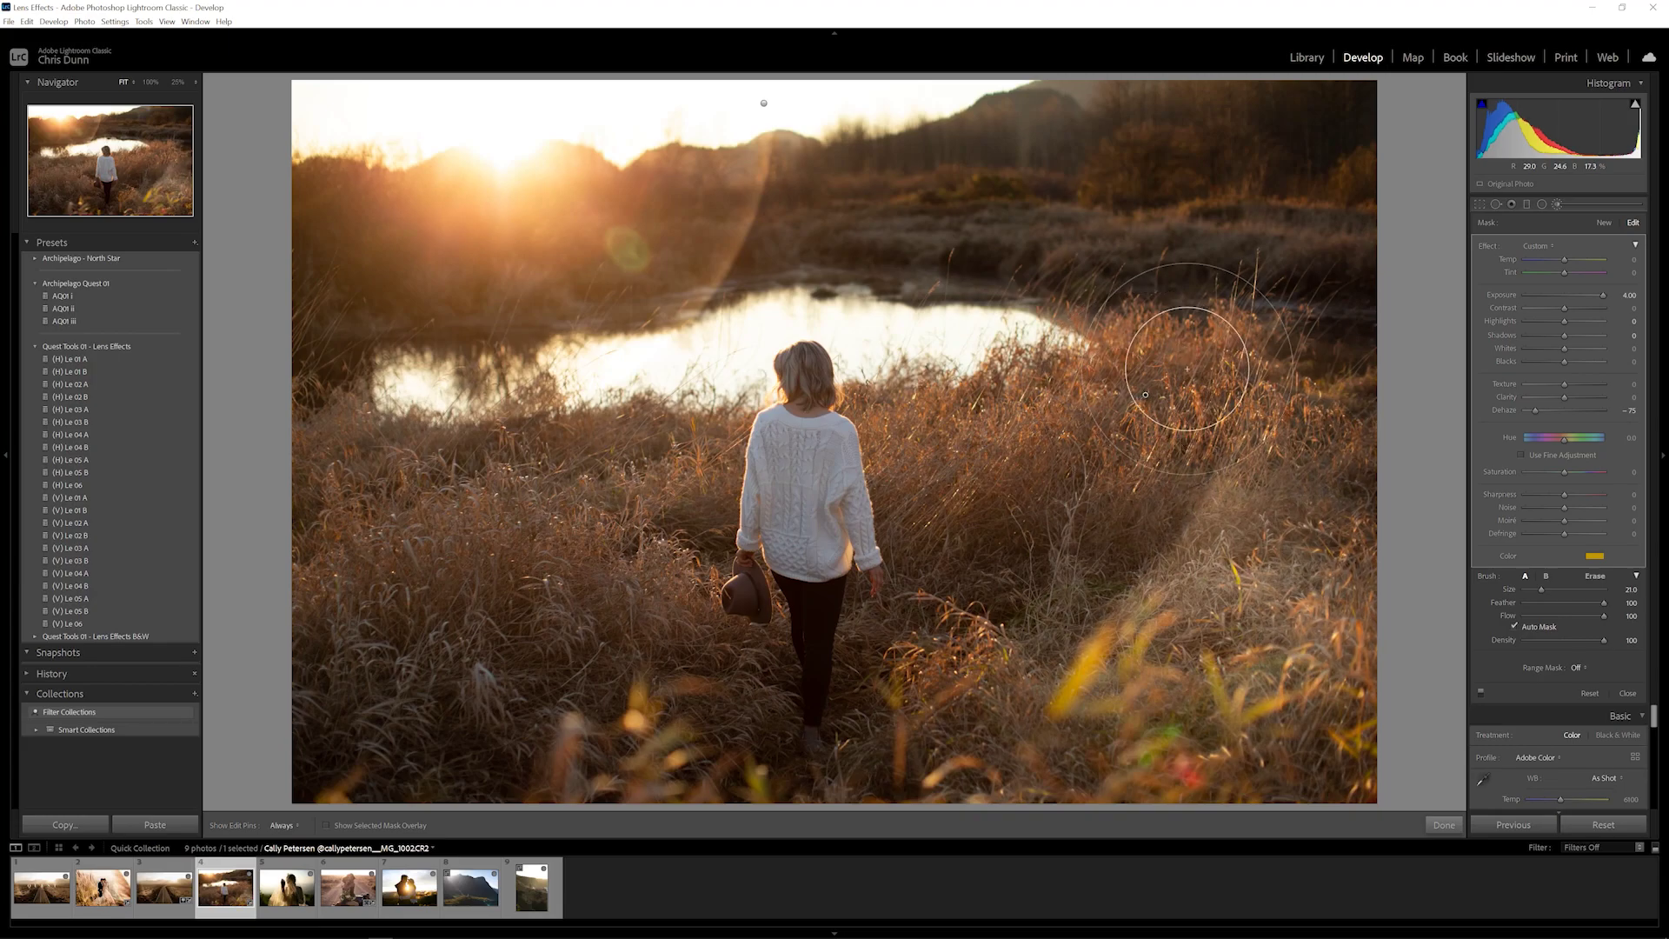
key("k")
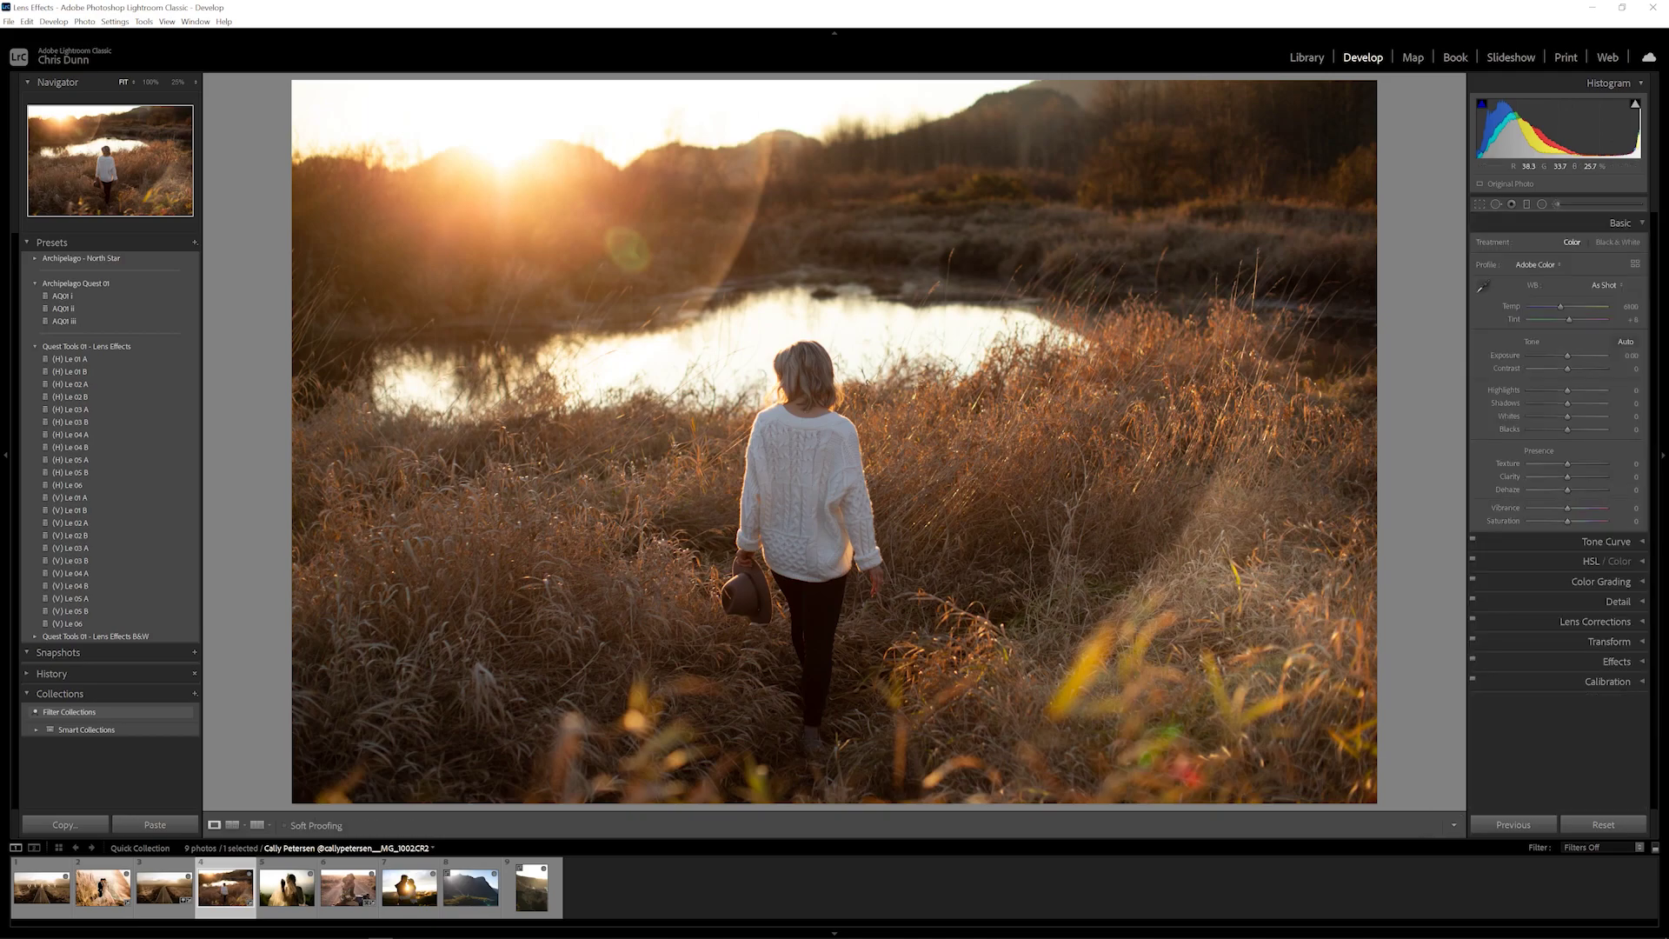
Apply the AQ01 III preset to the pond photo and set Exposure to +0.14.
left_click_drag(1567, 355, 1569, 356)
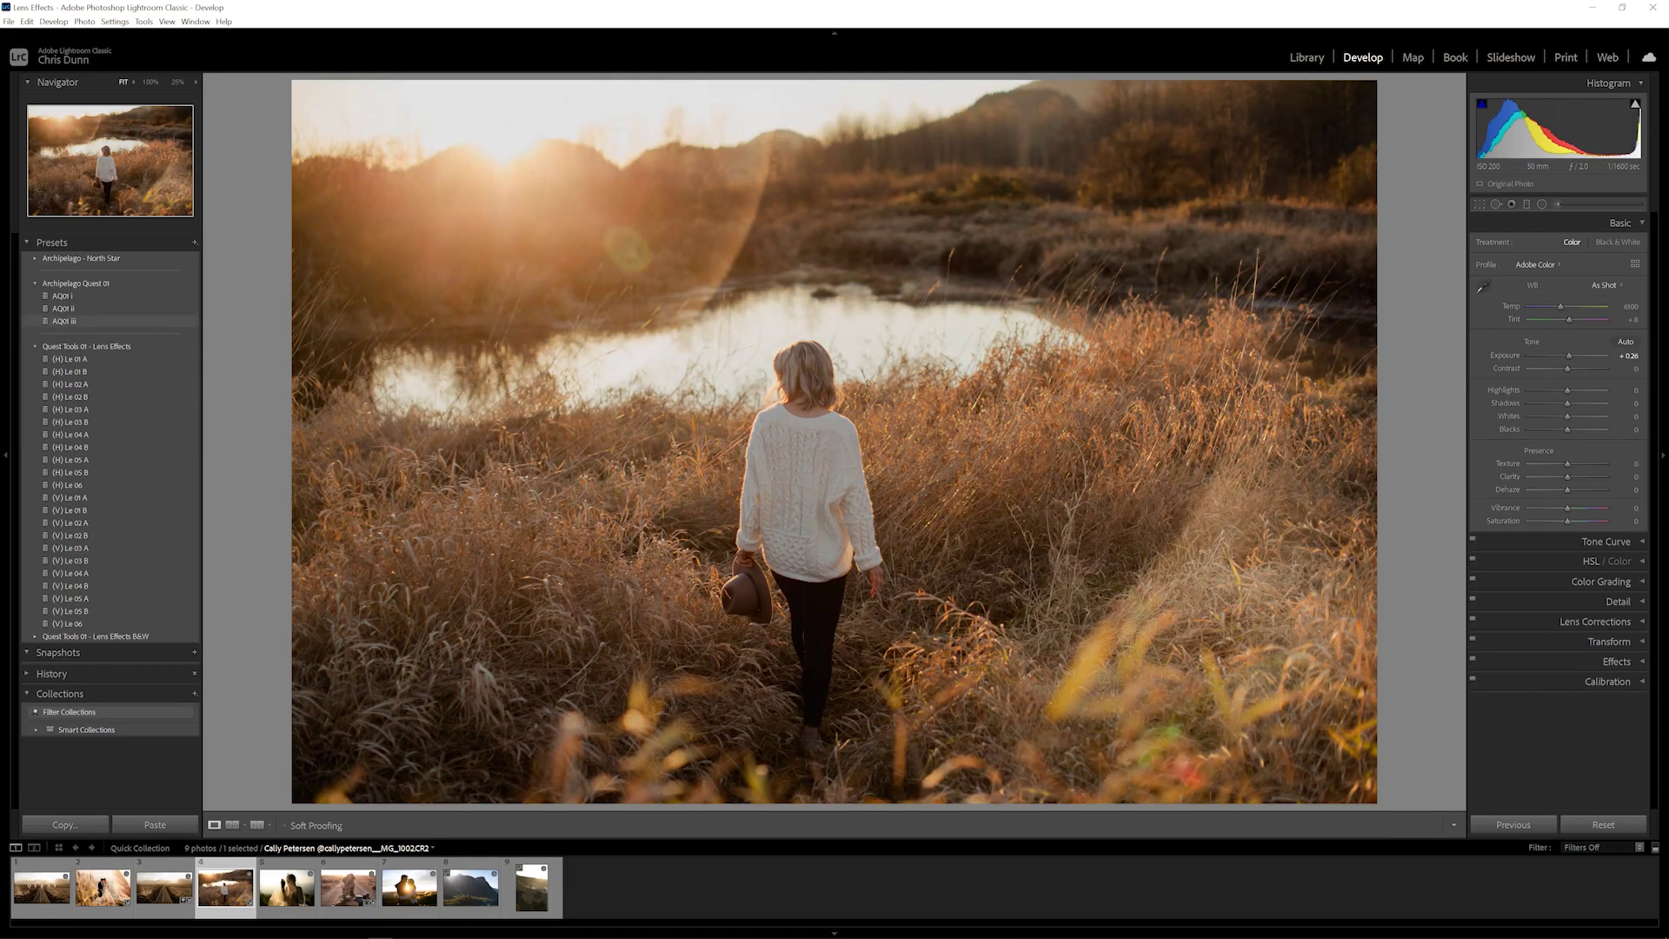
left_click(63, 321)
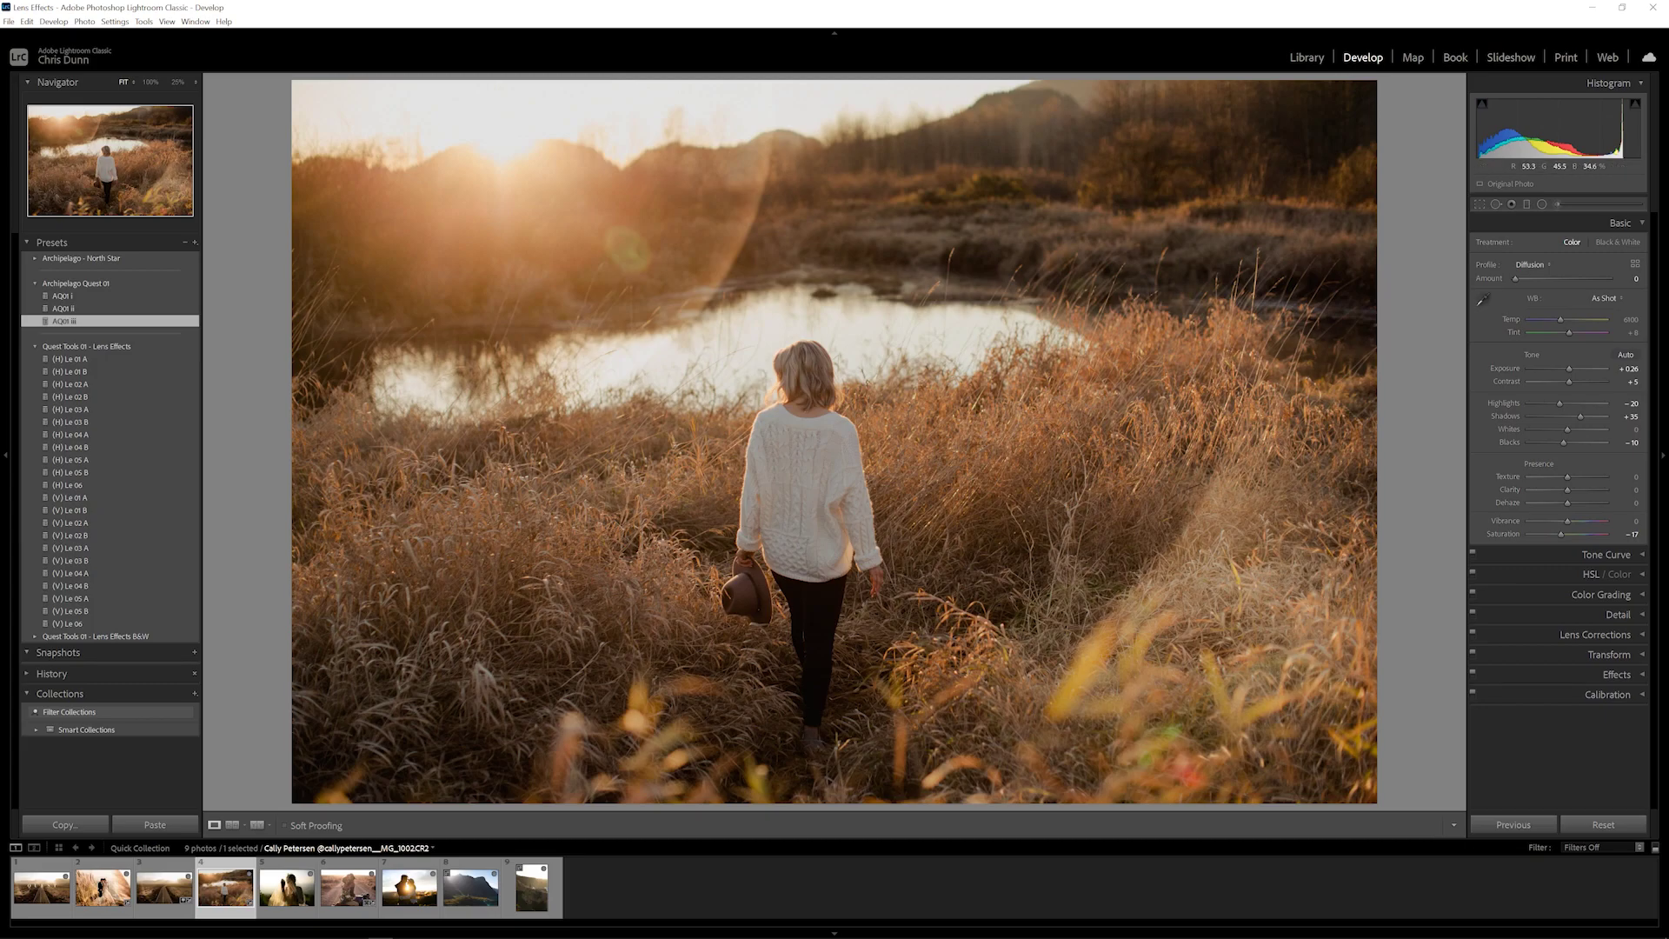
left_click_drag(1569, 368, 1568, 369)
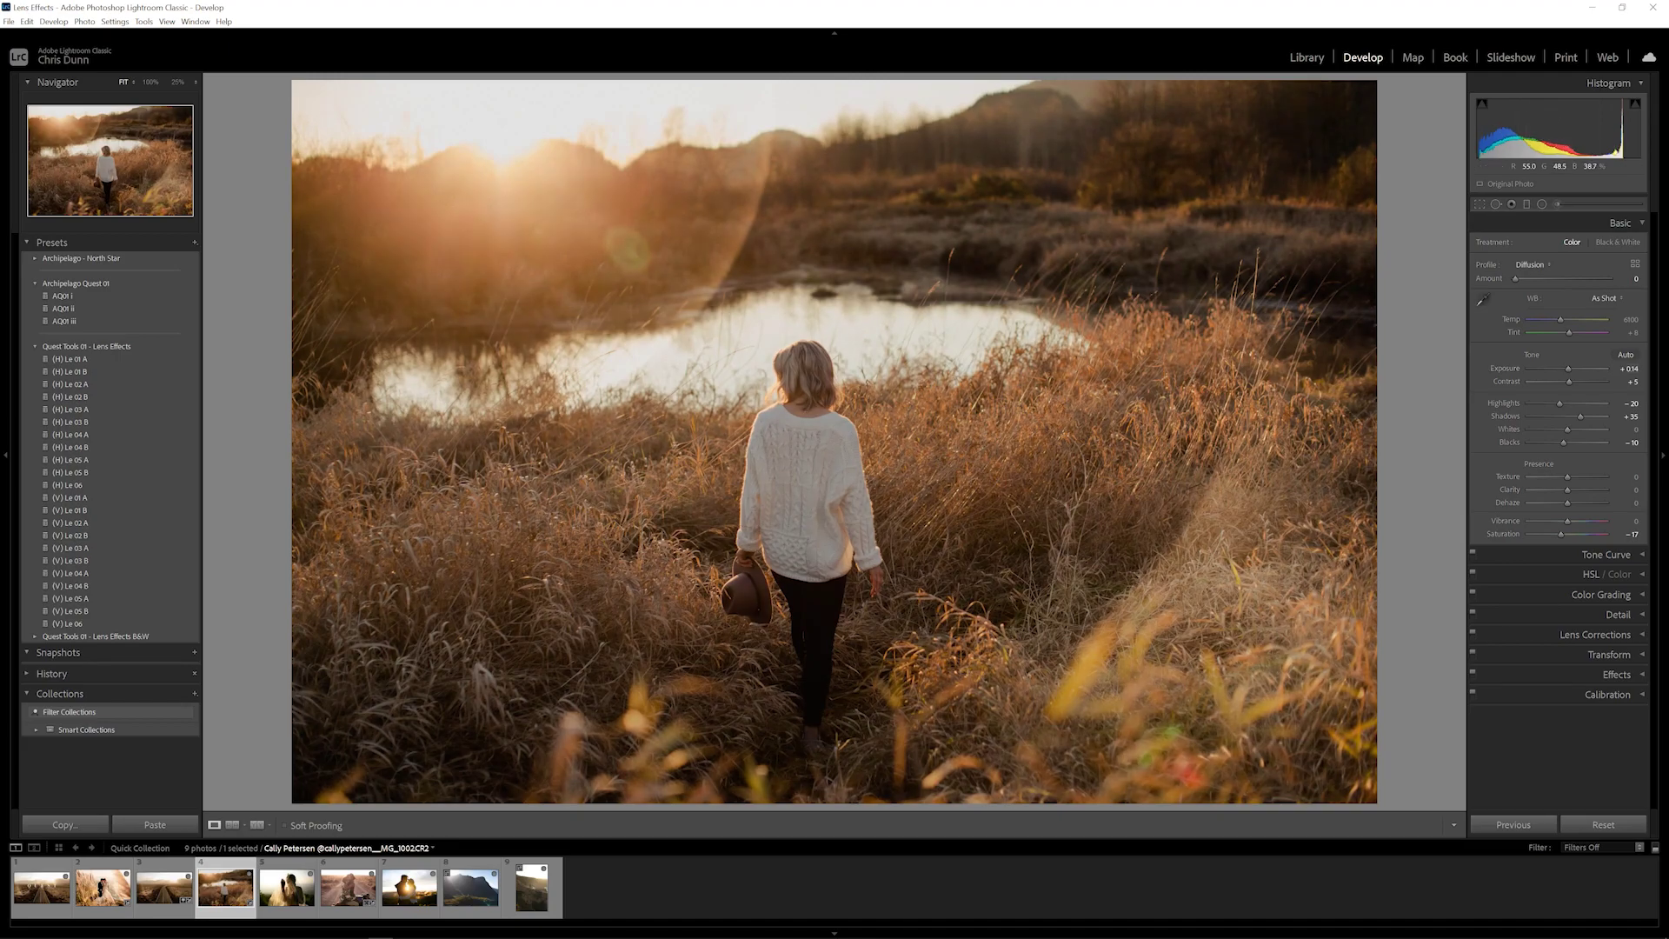
Apply the (H) Le 04 A lens effect to the veiled portrait and soften its flare with a Luminance range mask of 0/30.
key("Right")
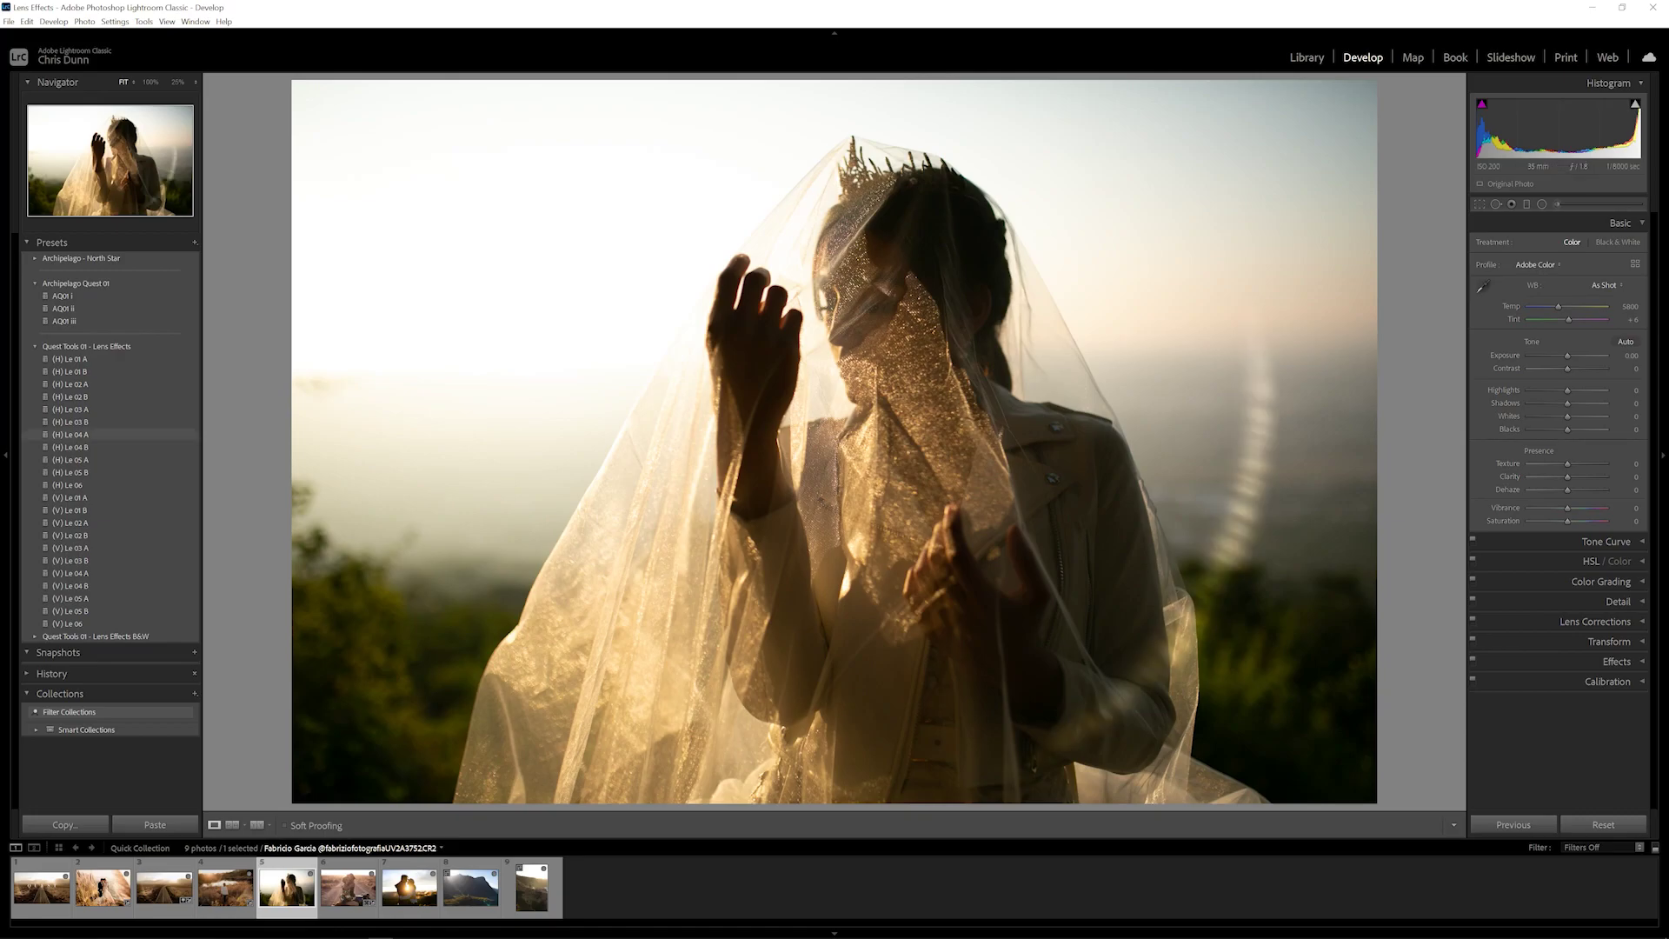
left_click(69, 435)
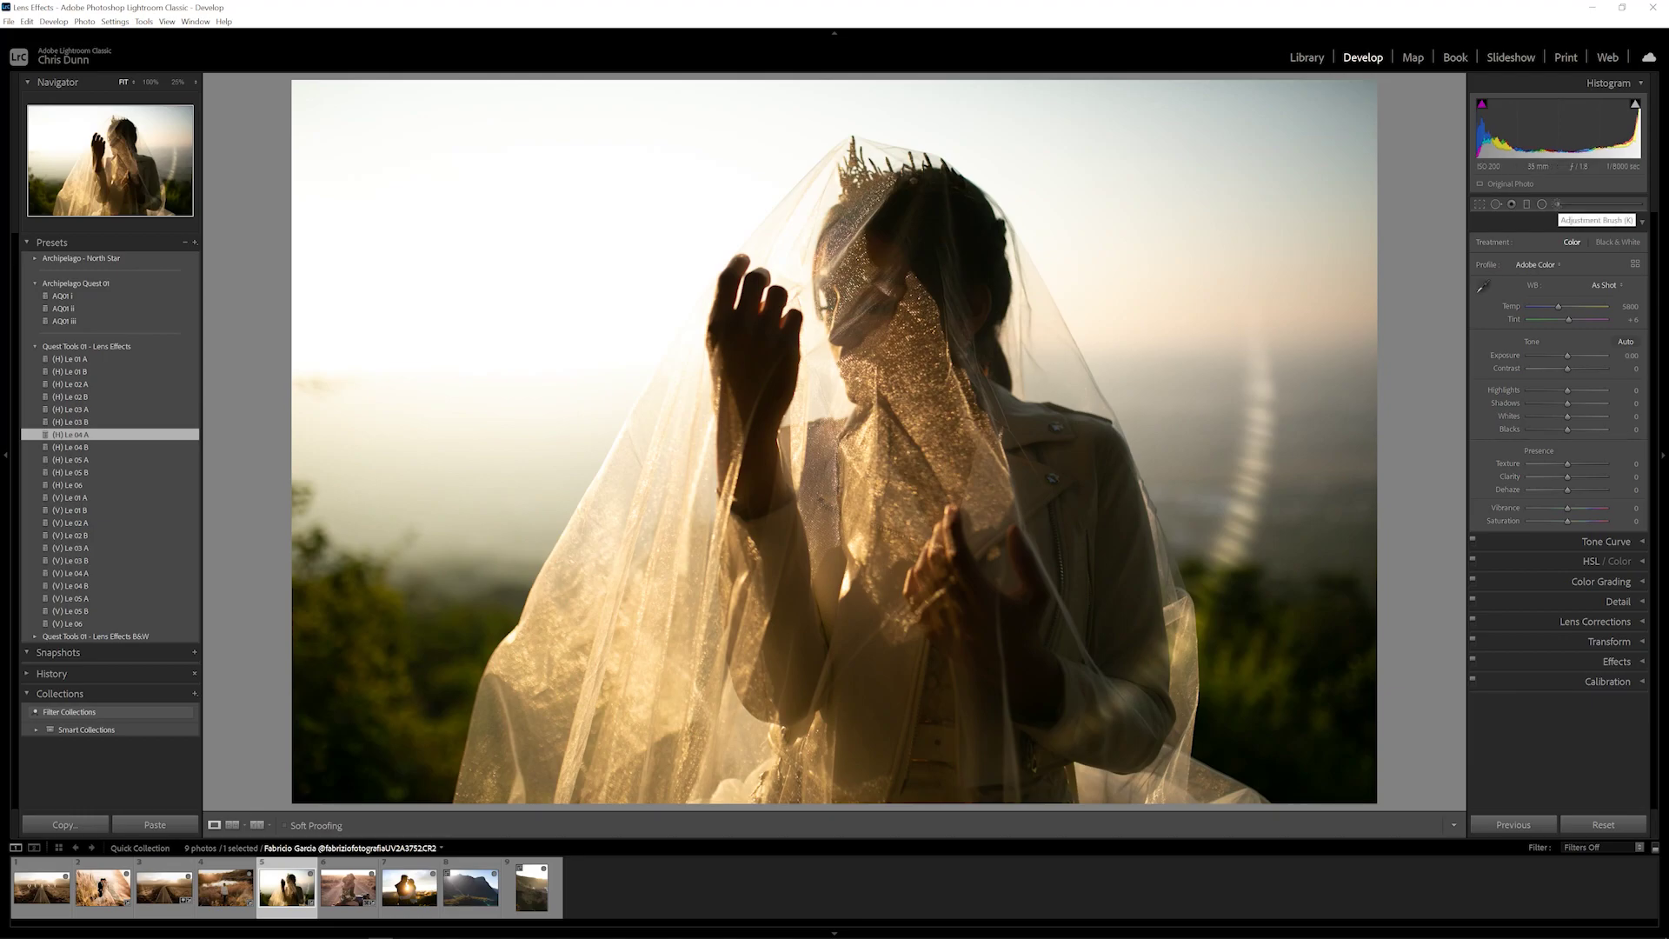
left_click(1557, 206)
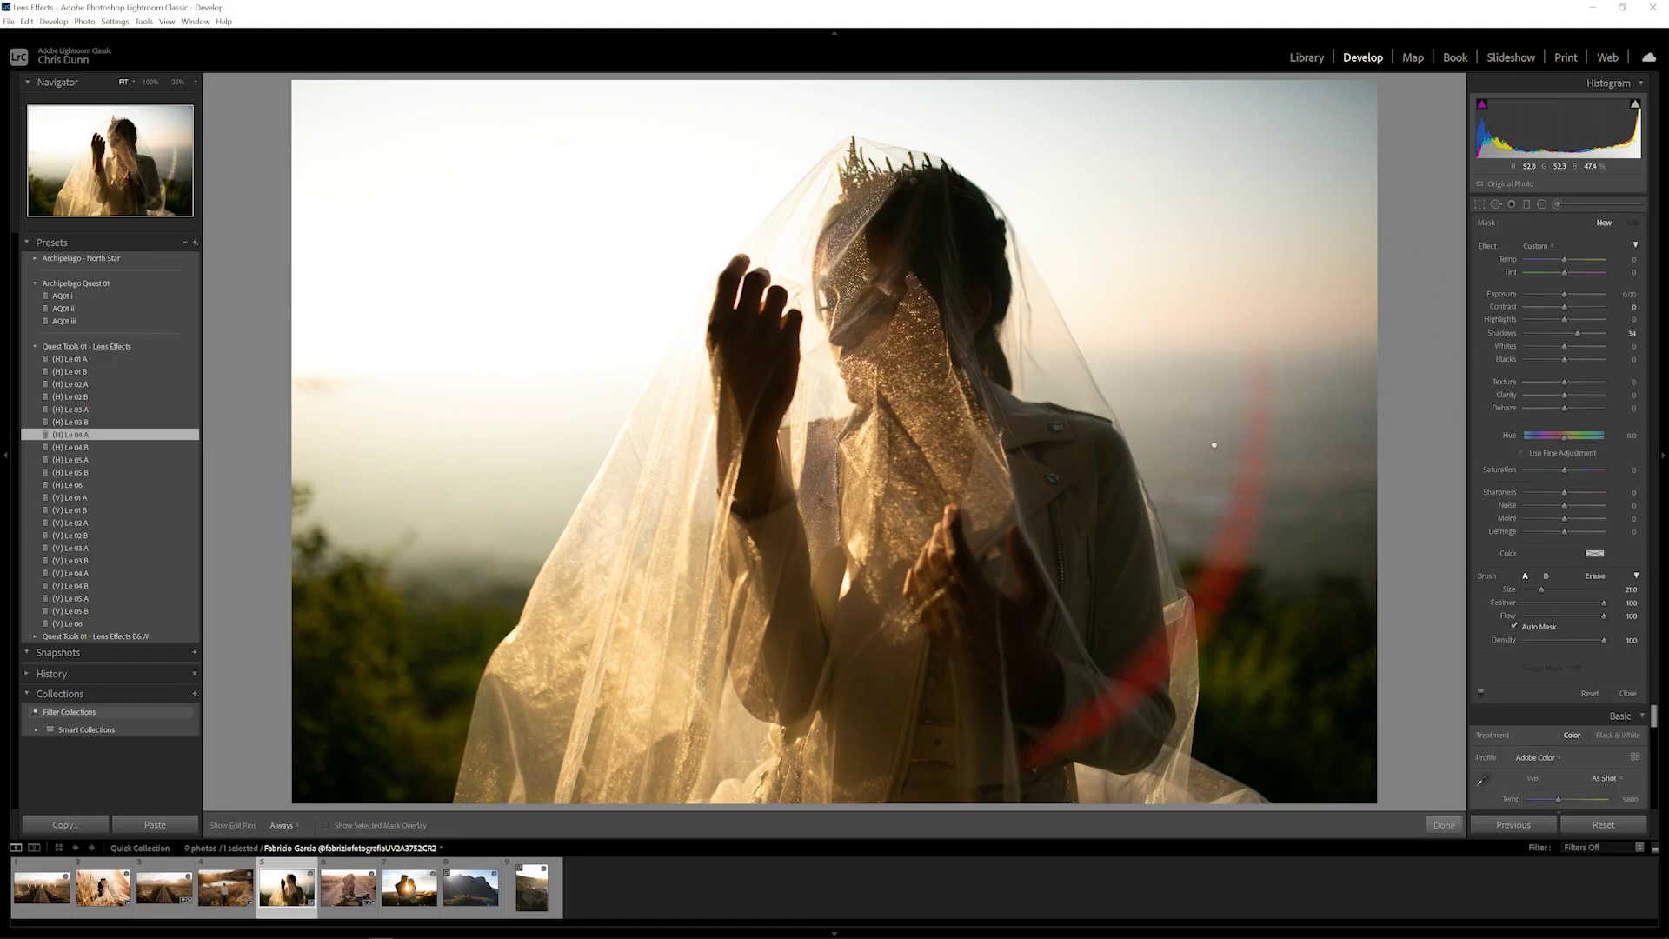
left_click(1215, 445)
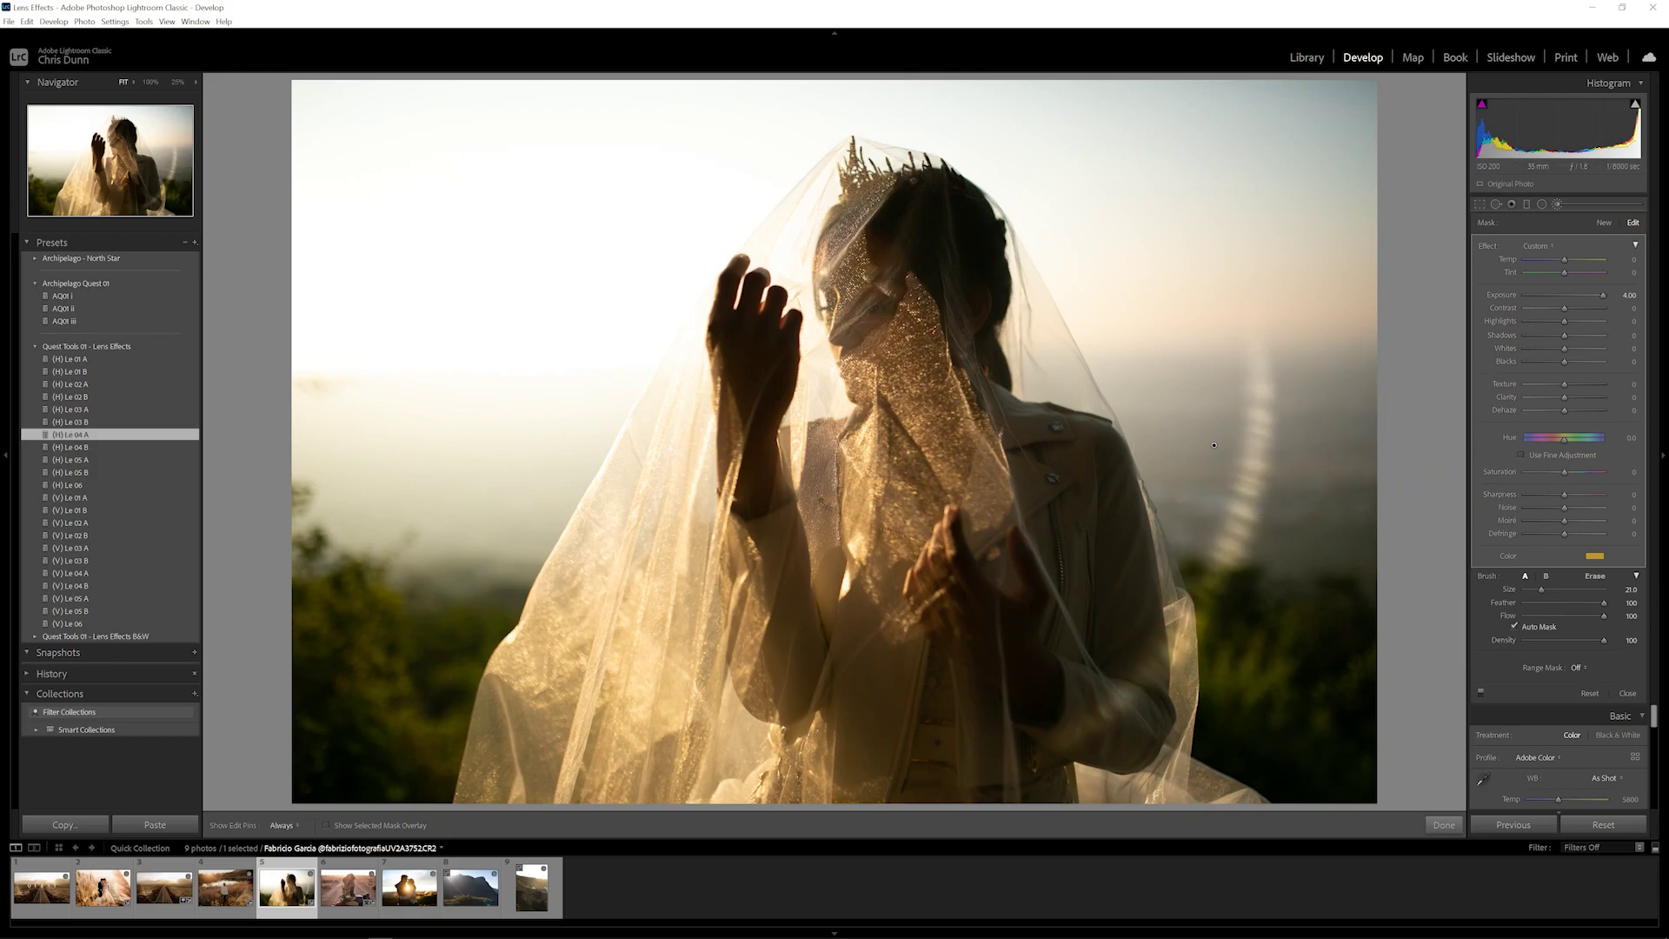
left_click(1578, 668)
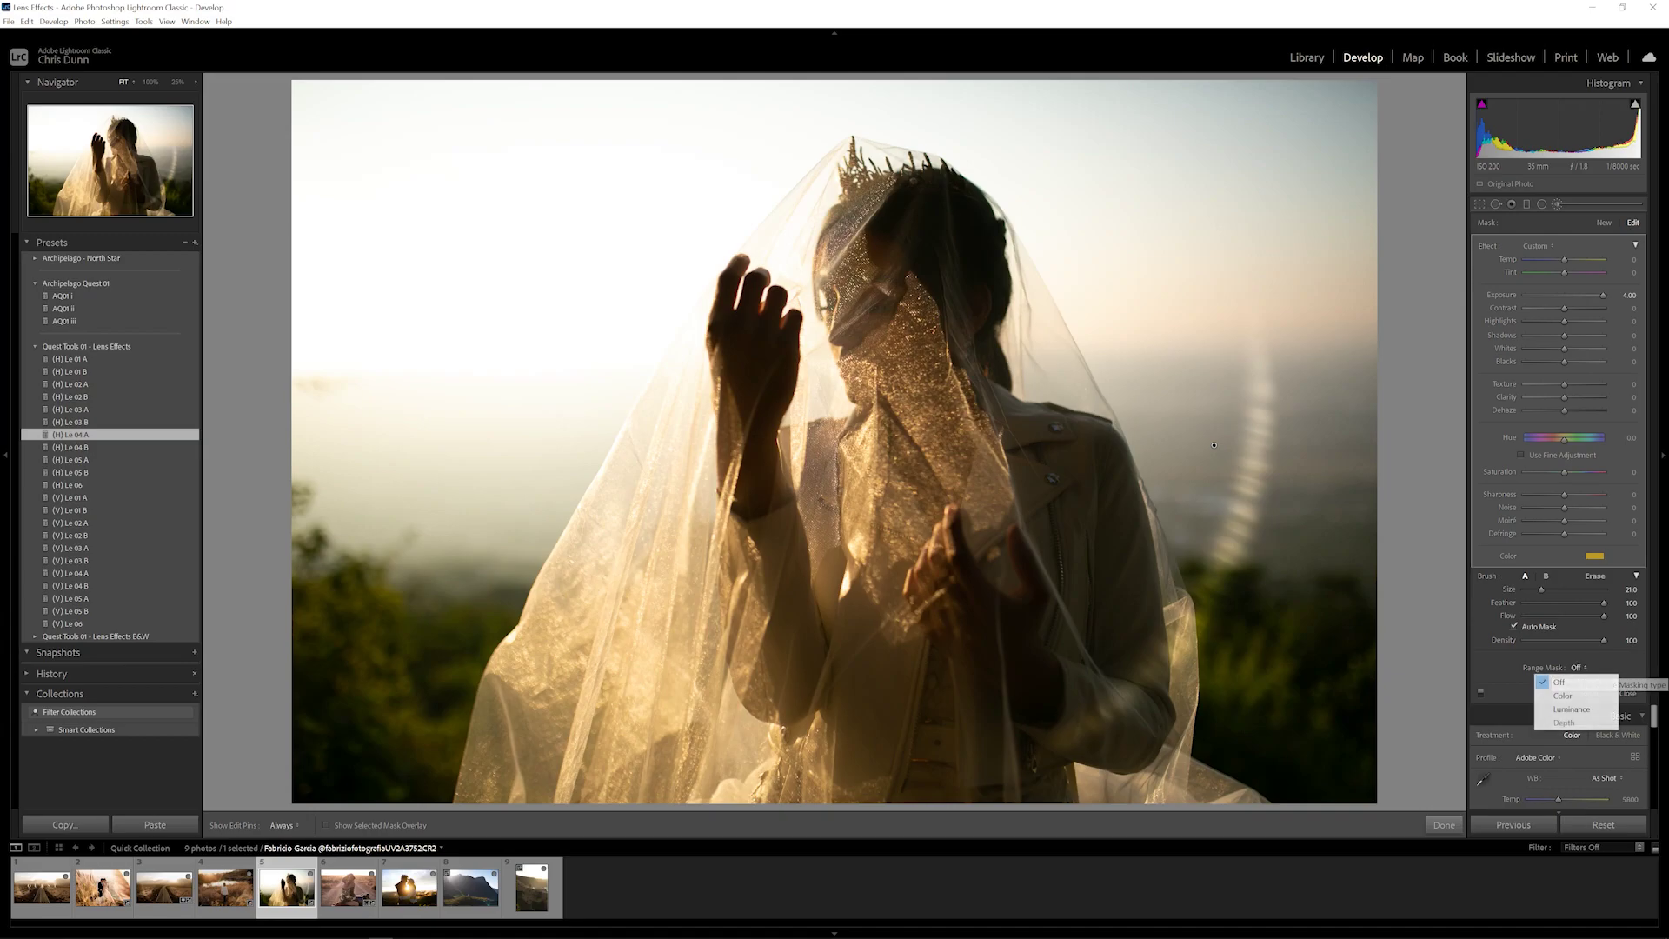
left_click(1572, 709)
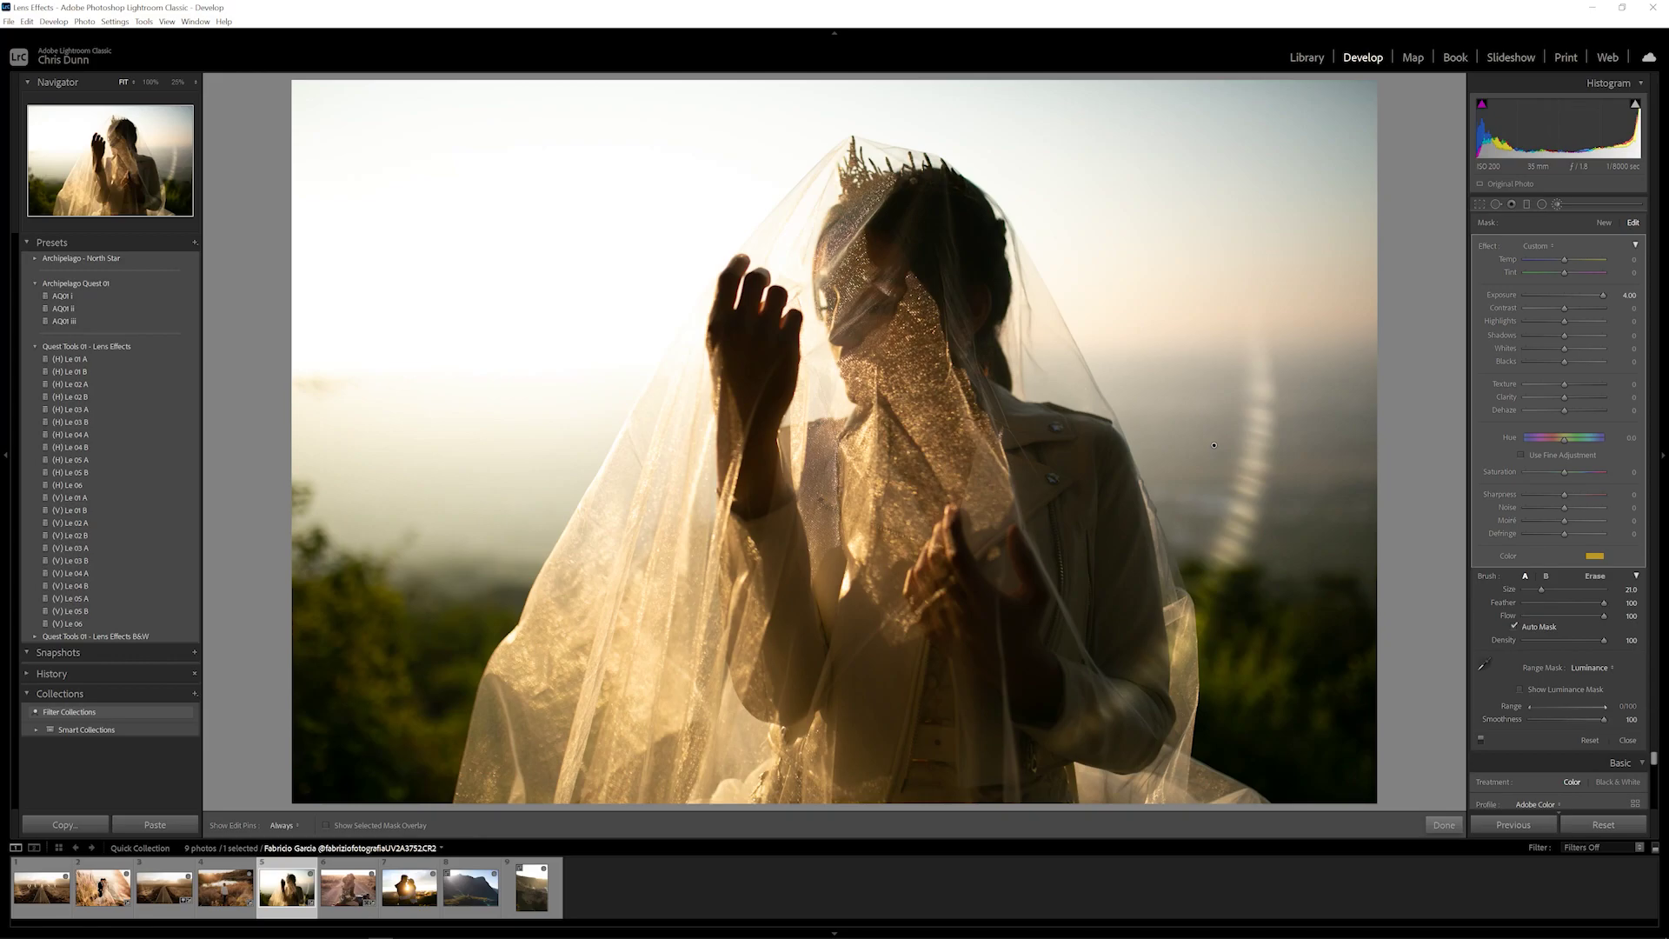
left_click_drag(1605, 707, 1601, 707)
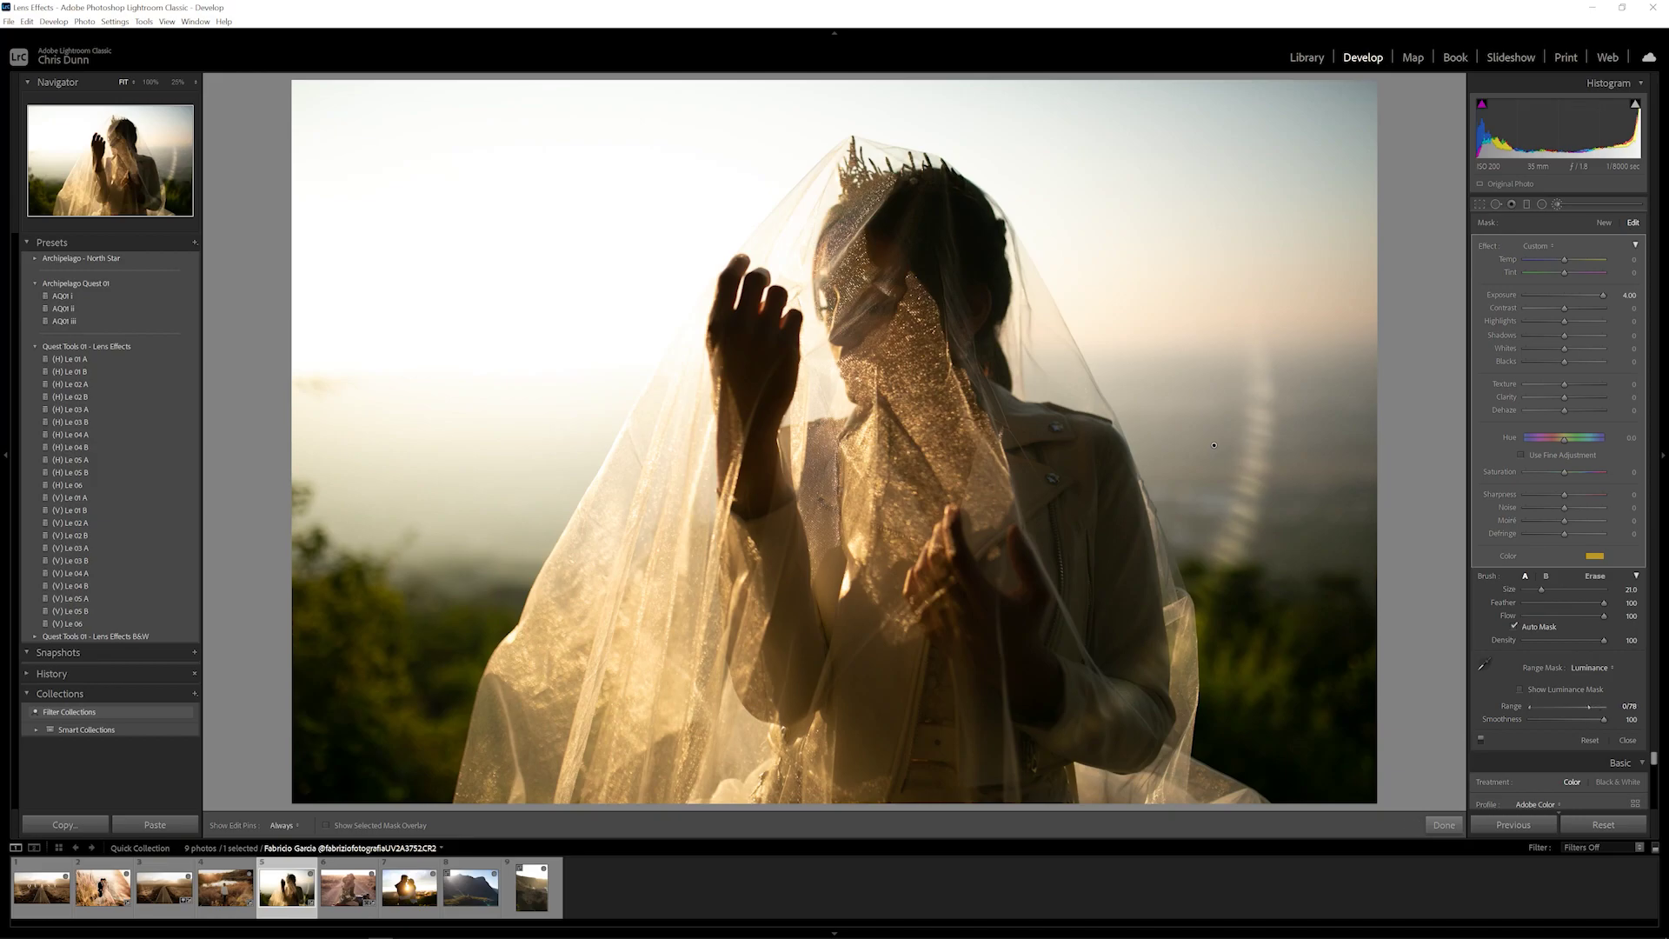
left_click_drag(1577, 706, 1570, 706)
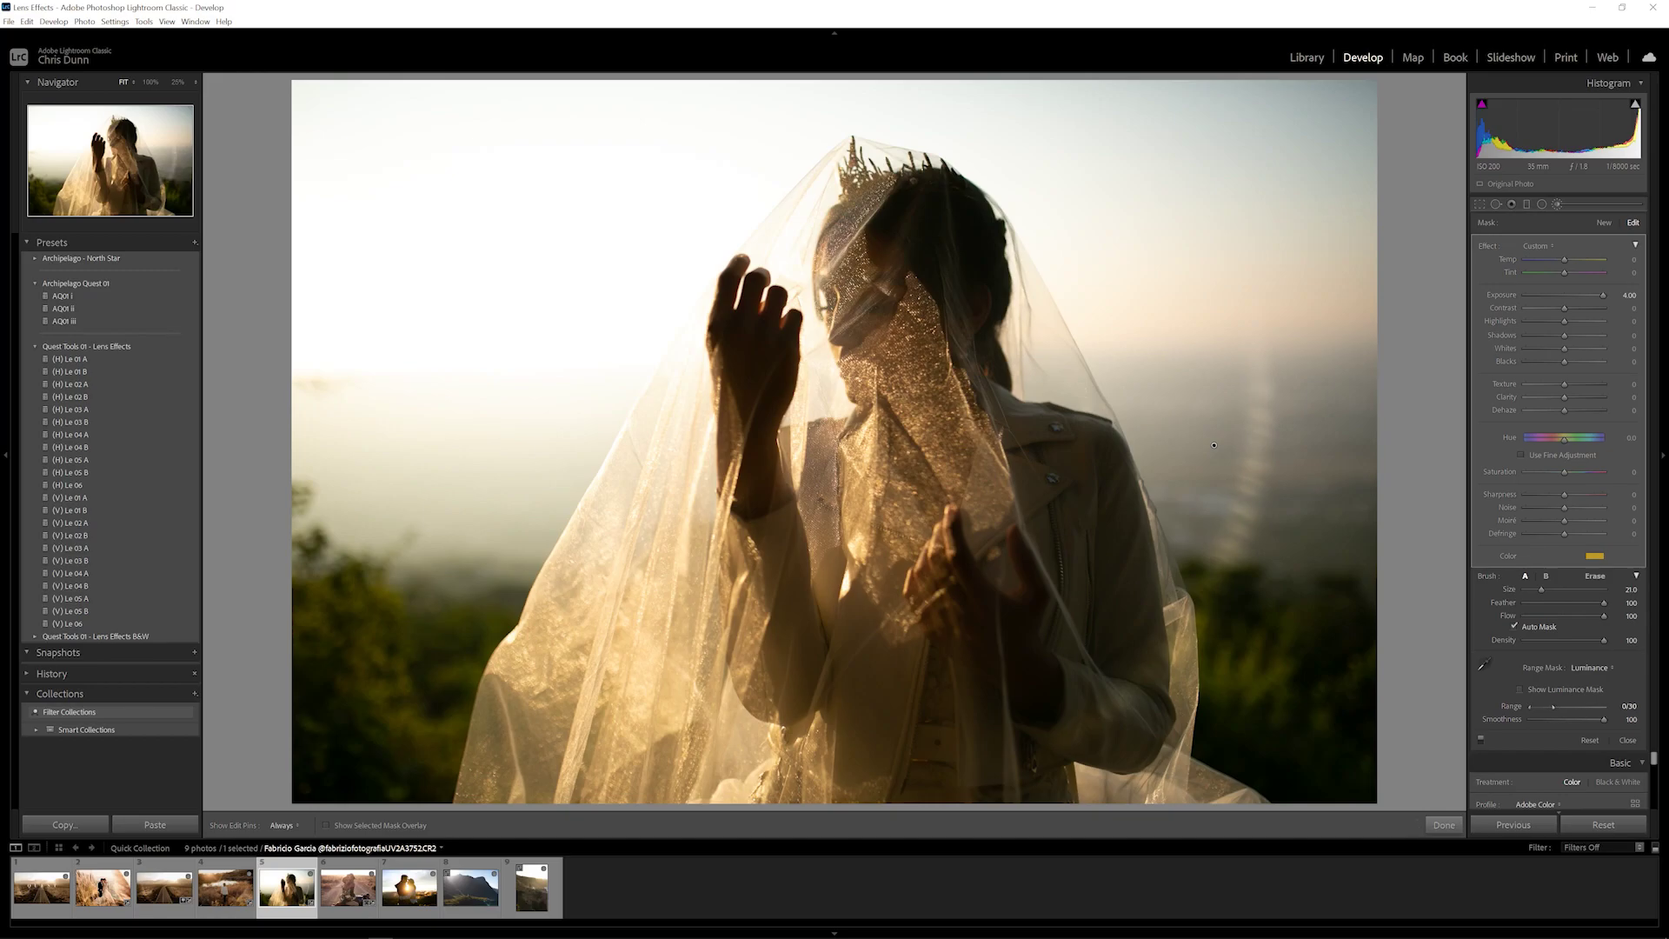
key("k")
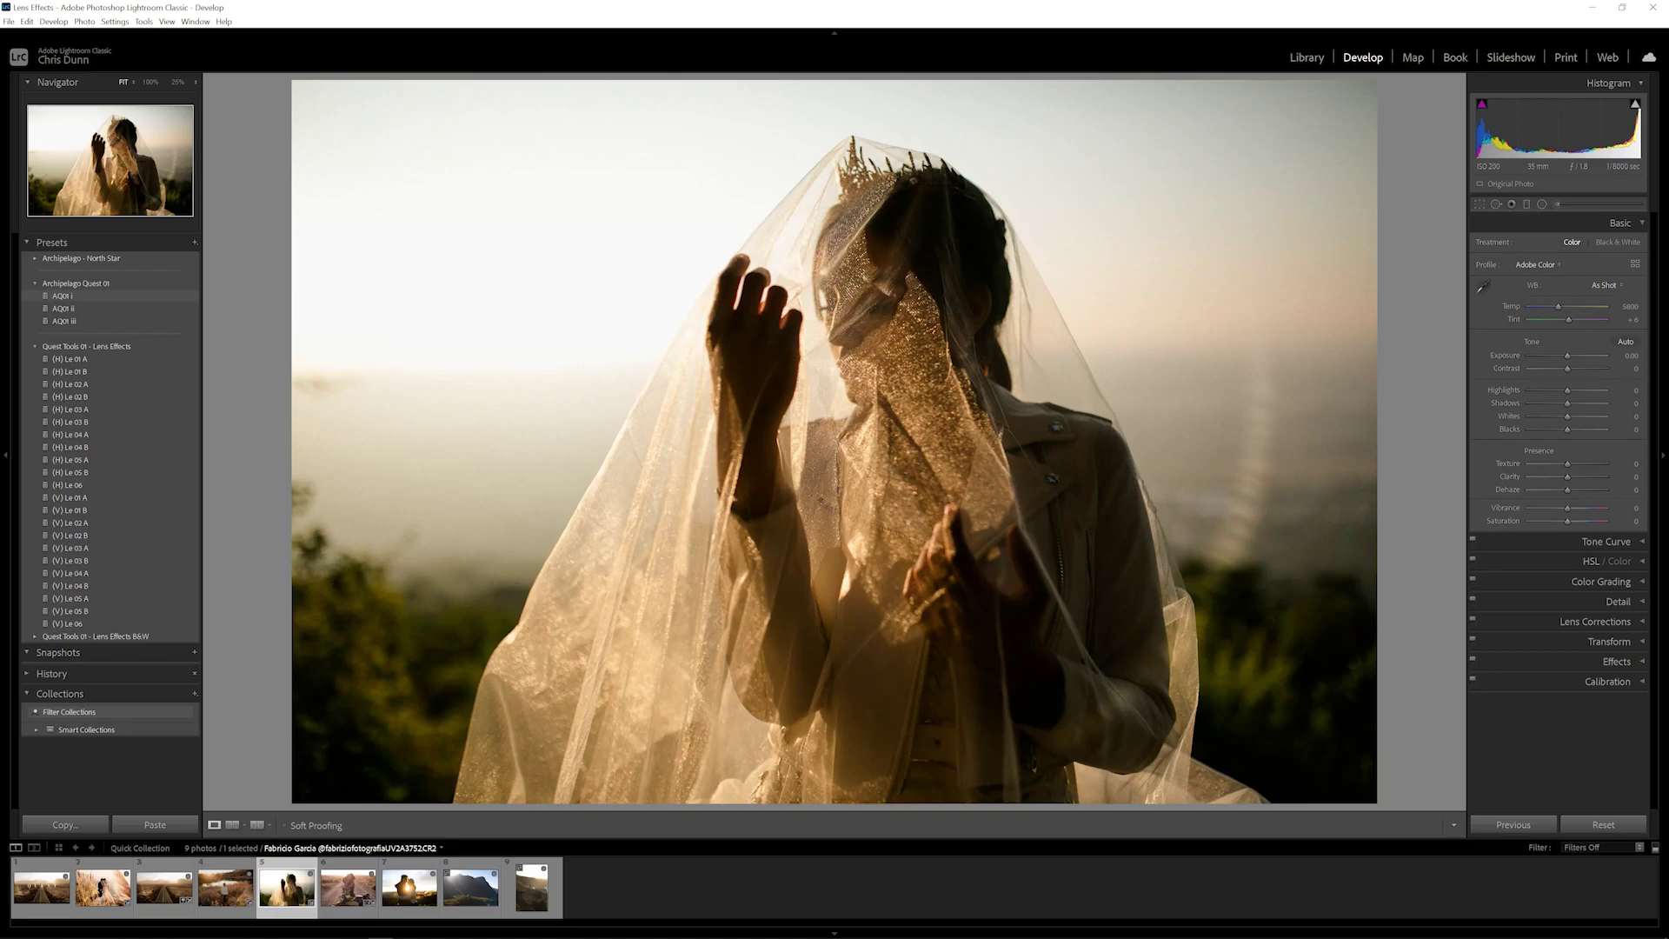
Apply the AQ01 II preset to the veiled portrait and set Exposure to +0.14.
left_click(63, 308)
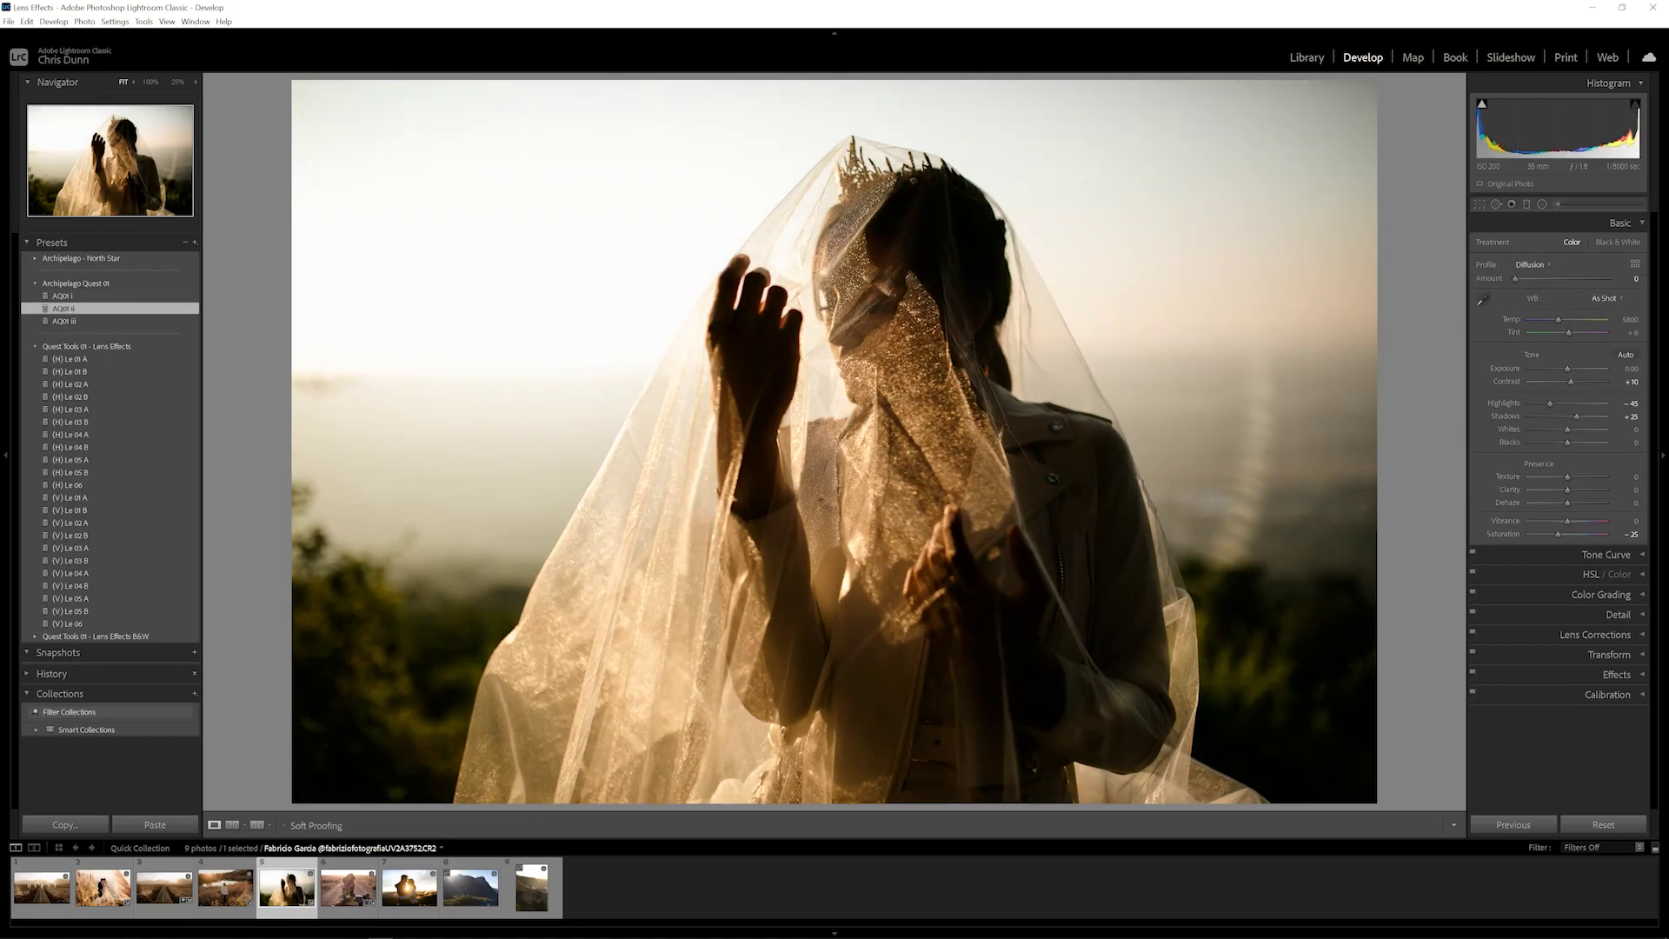
left_click_drag(1568, 368, 1568, 369)
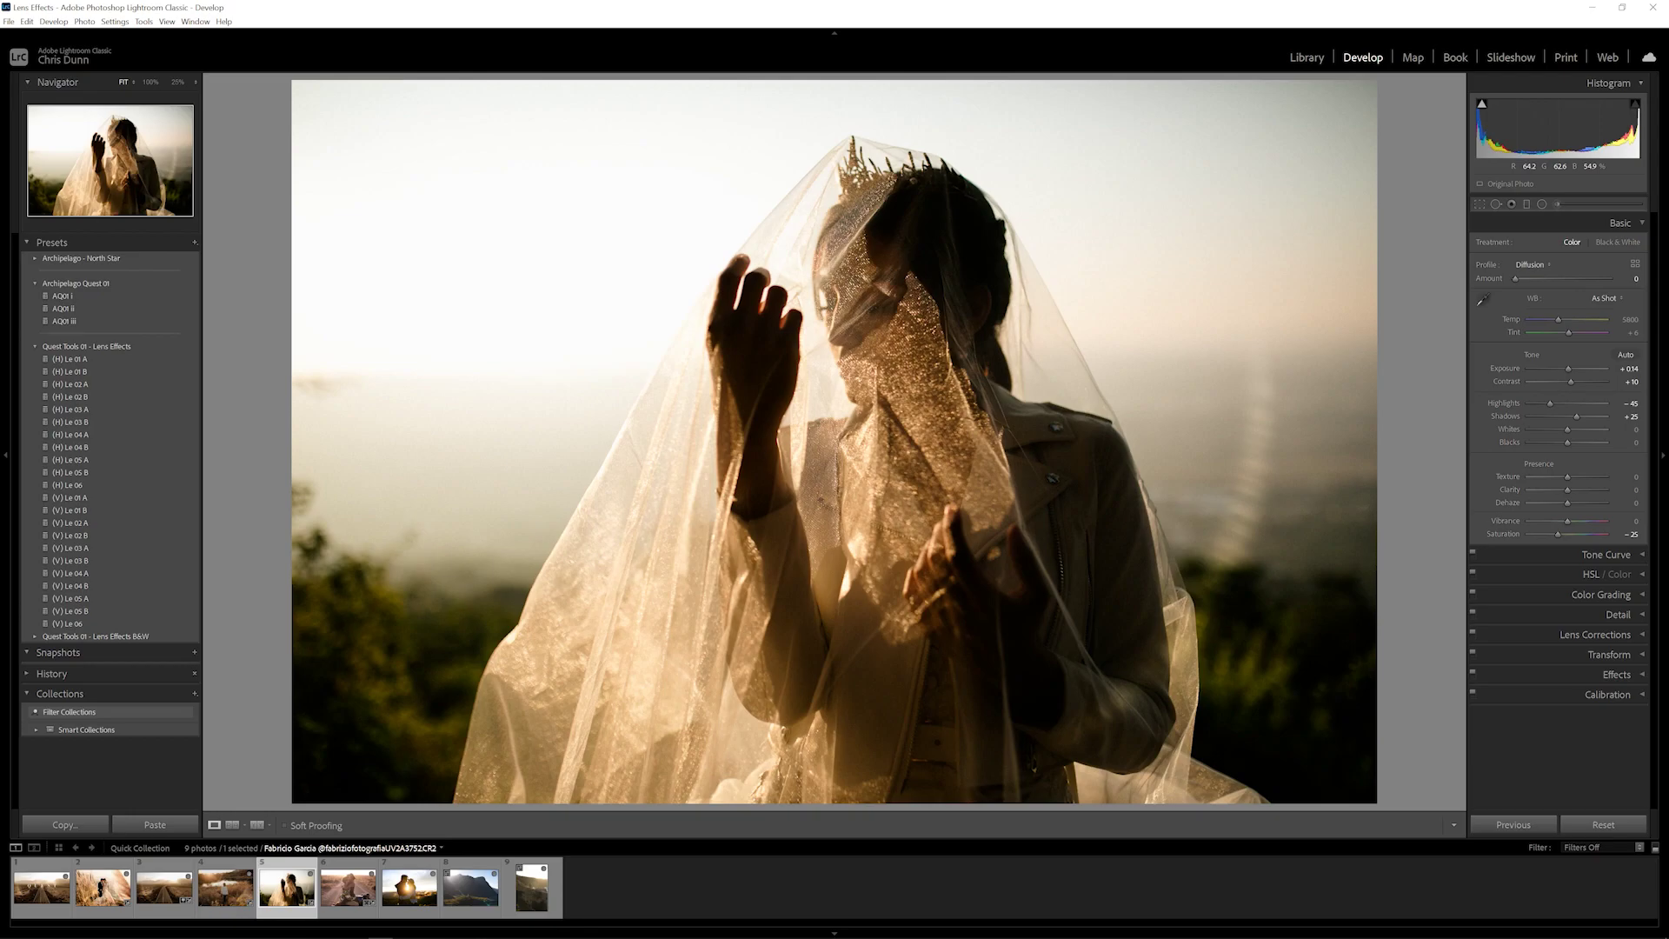
Apply the (H) Le 05 A lens effect to the photo of the couple hugging on the motorcycle.
key("Right")
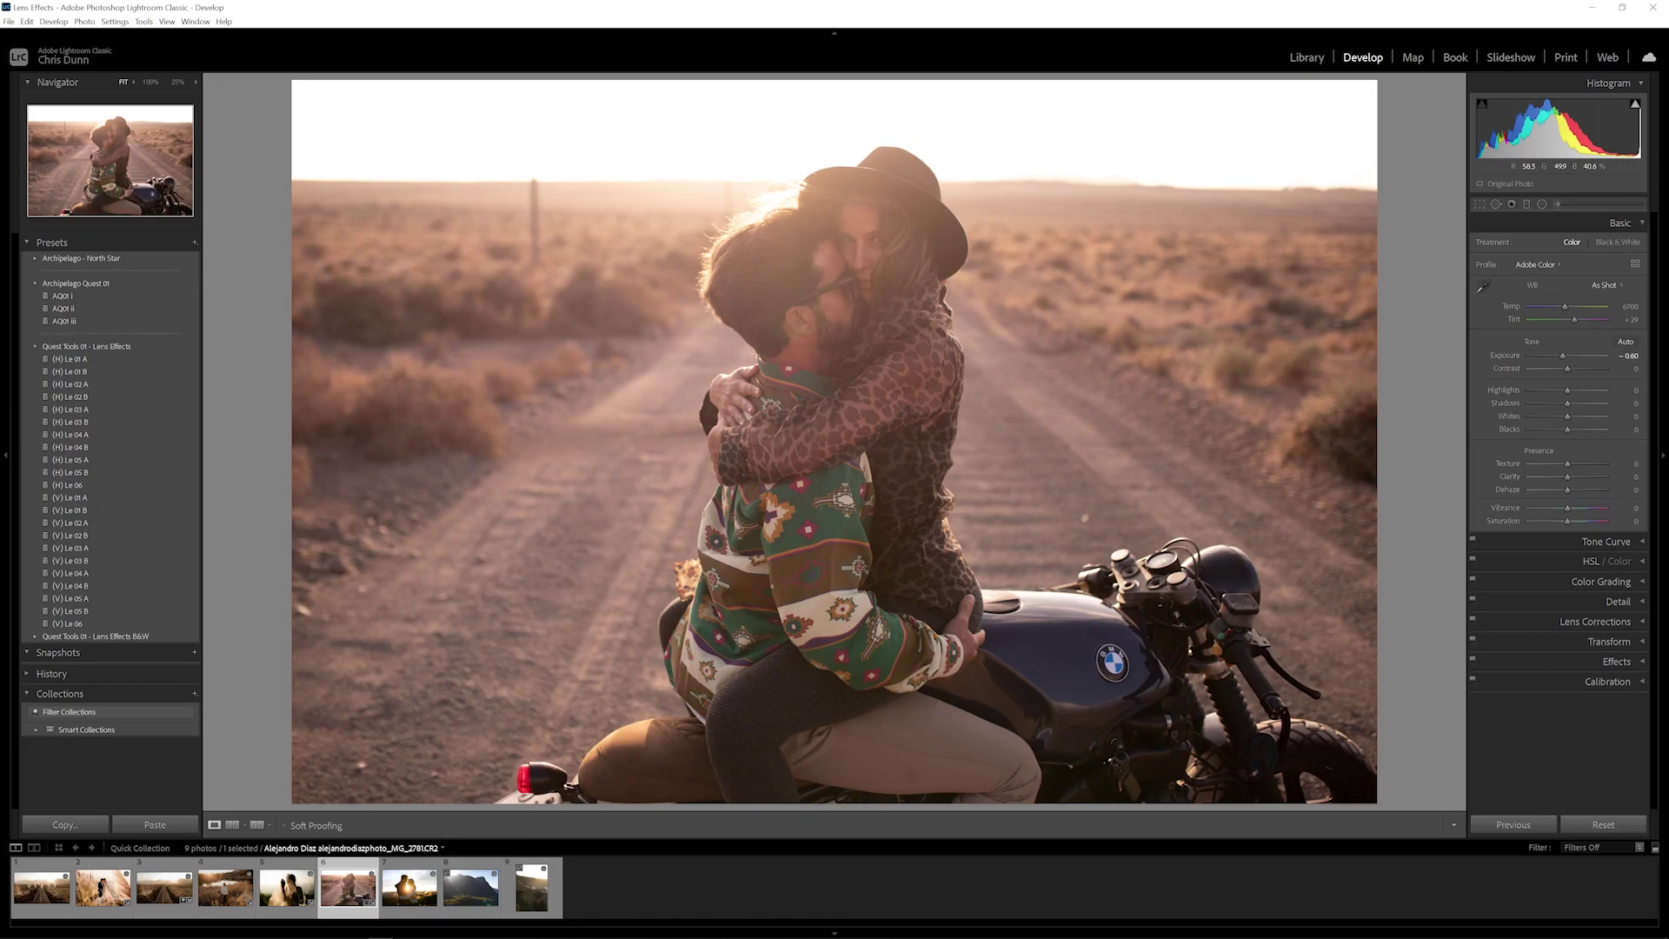
left_click(70, 459)
left_click(69, 459)
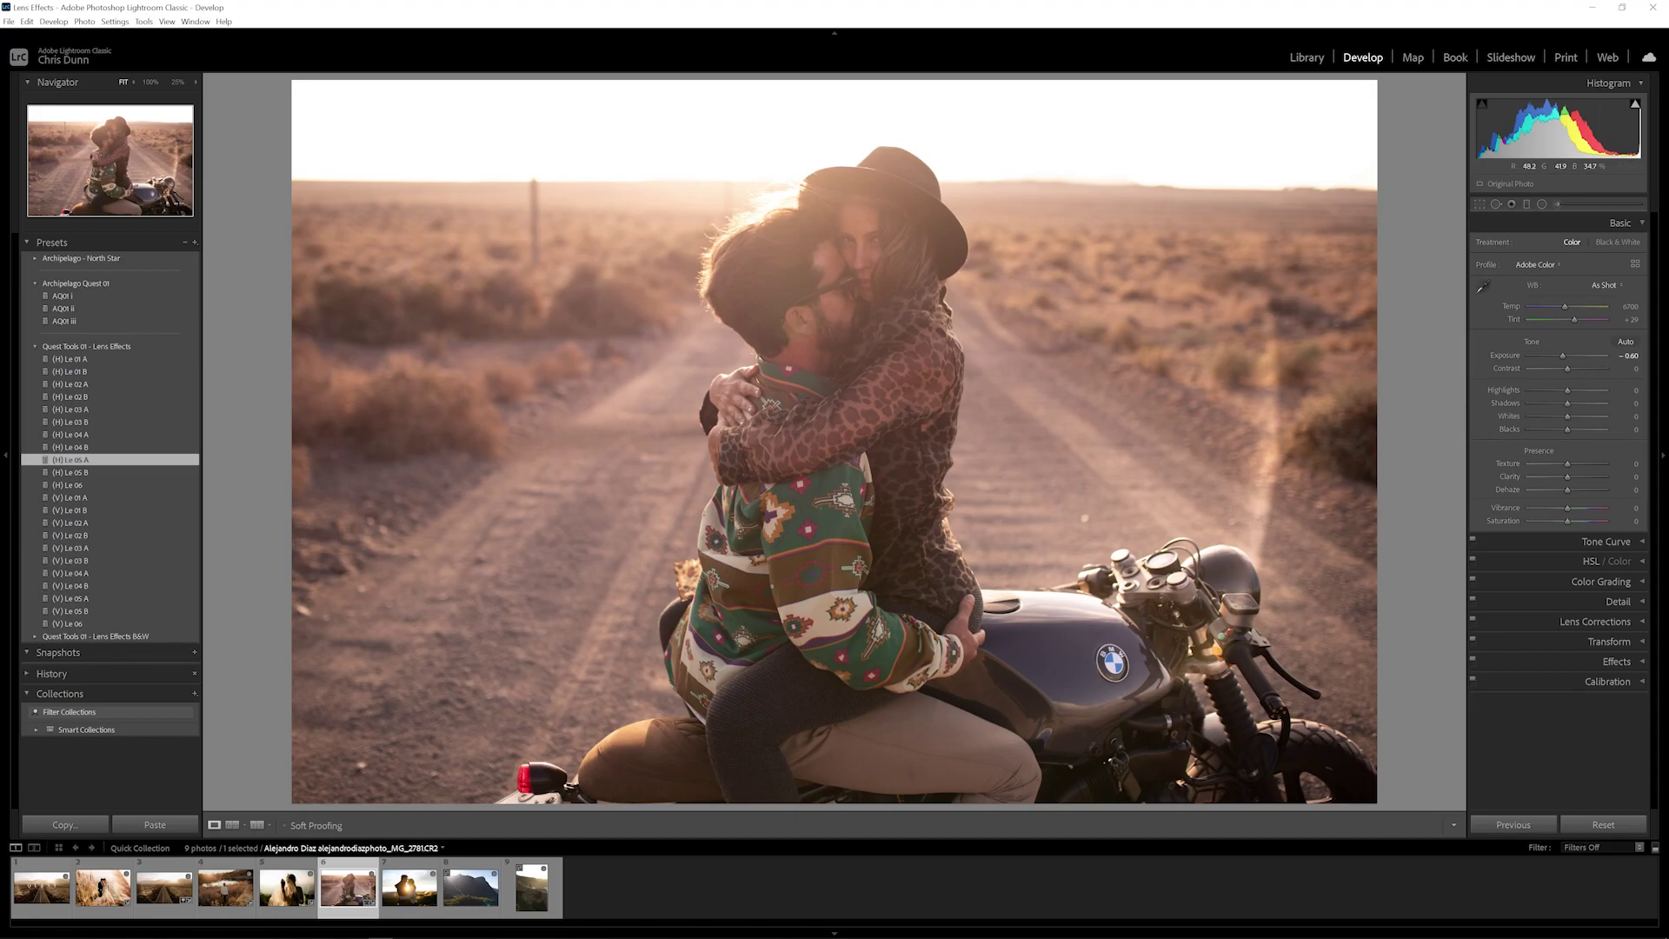
Grade the motorcycle photo with Tint +11, Exposure -0.77 and the AQ01 II preset.
left_click_drag(1574, 319, 1562, 355)
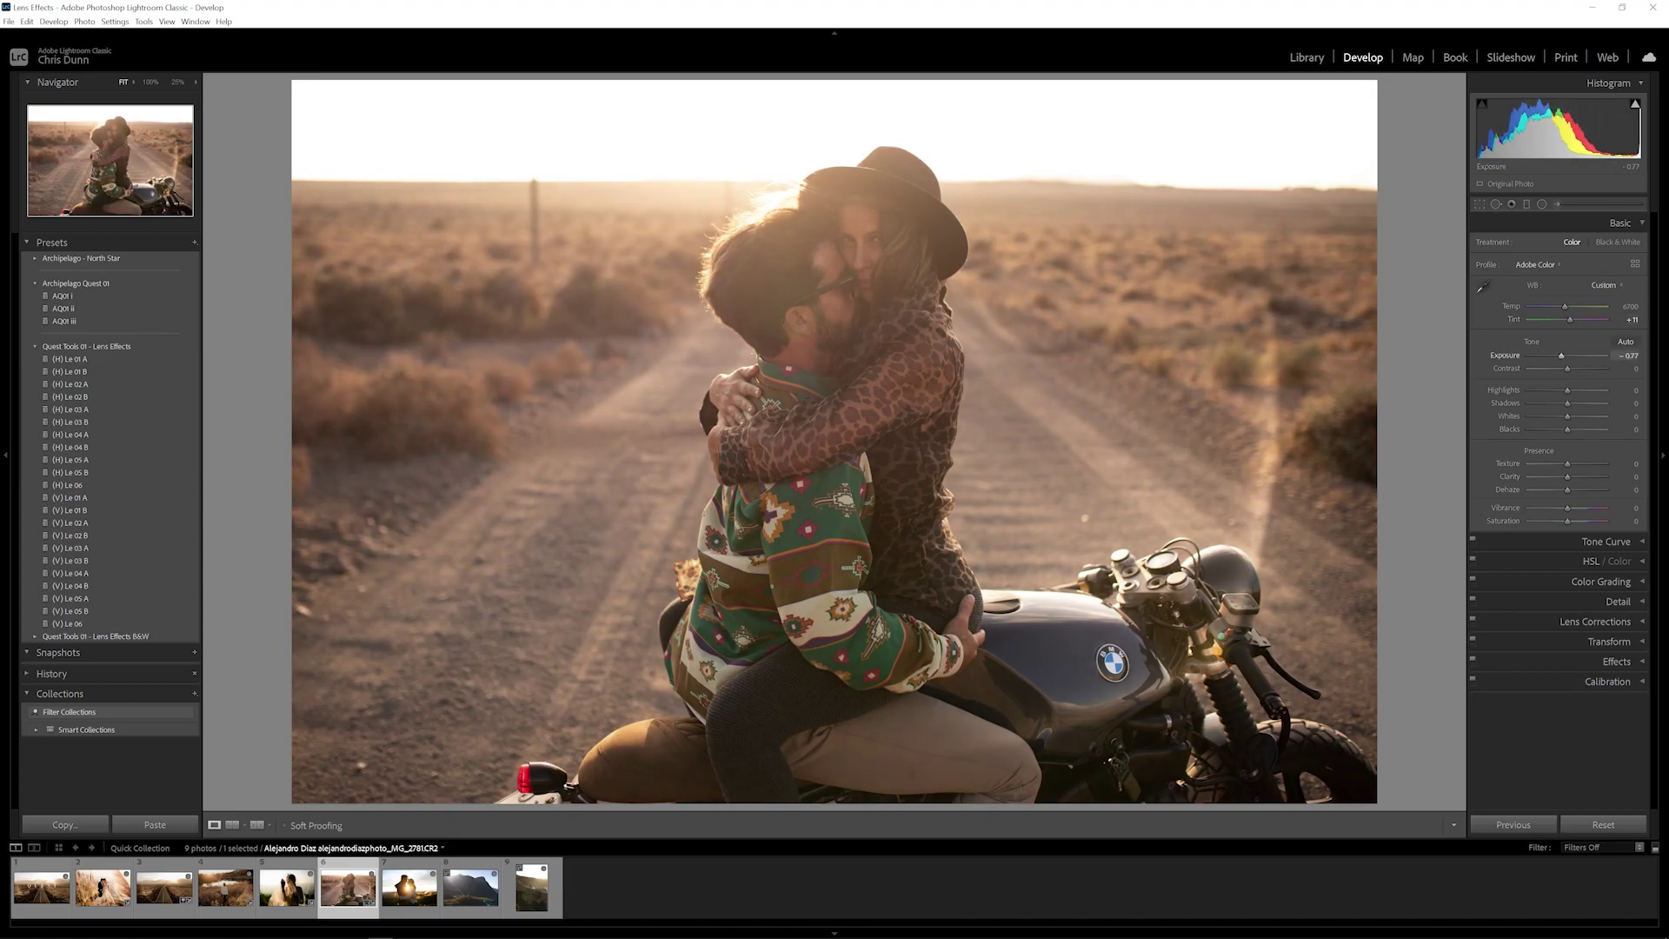
left_click(63, 309)
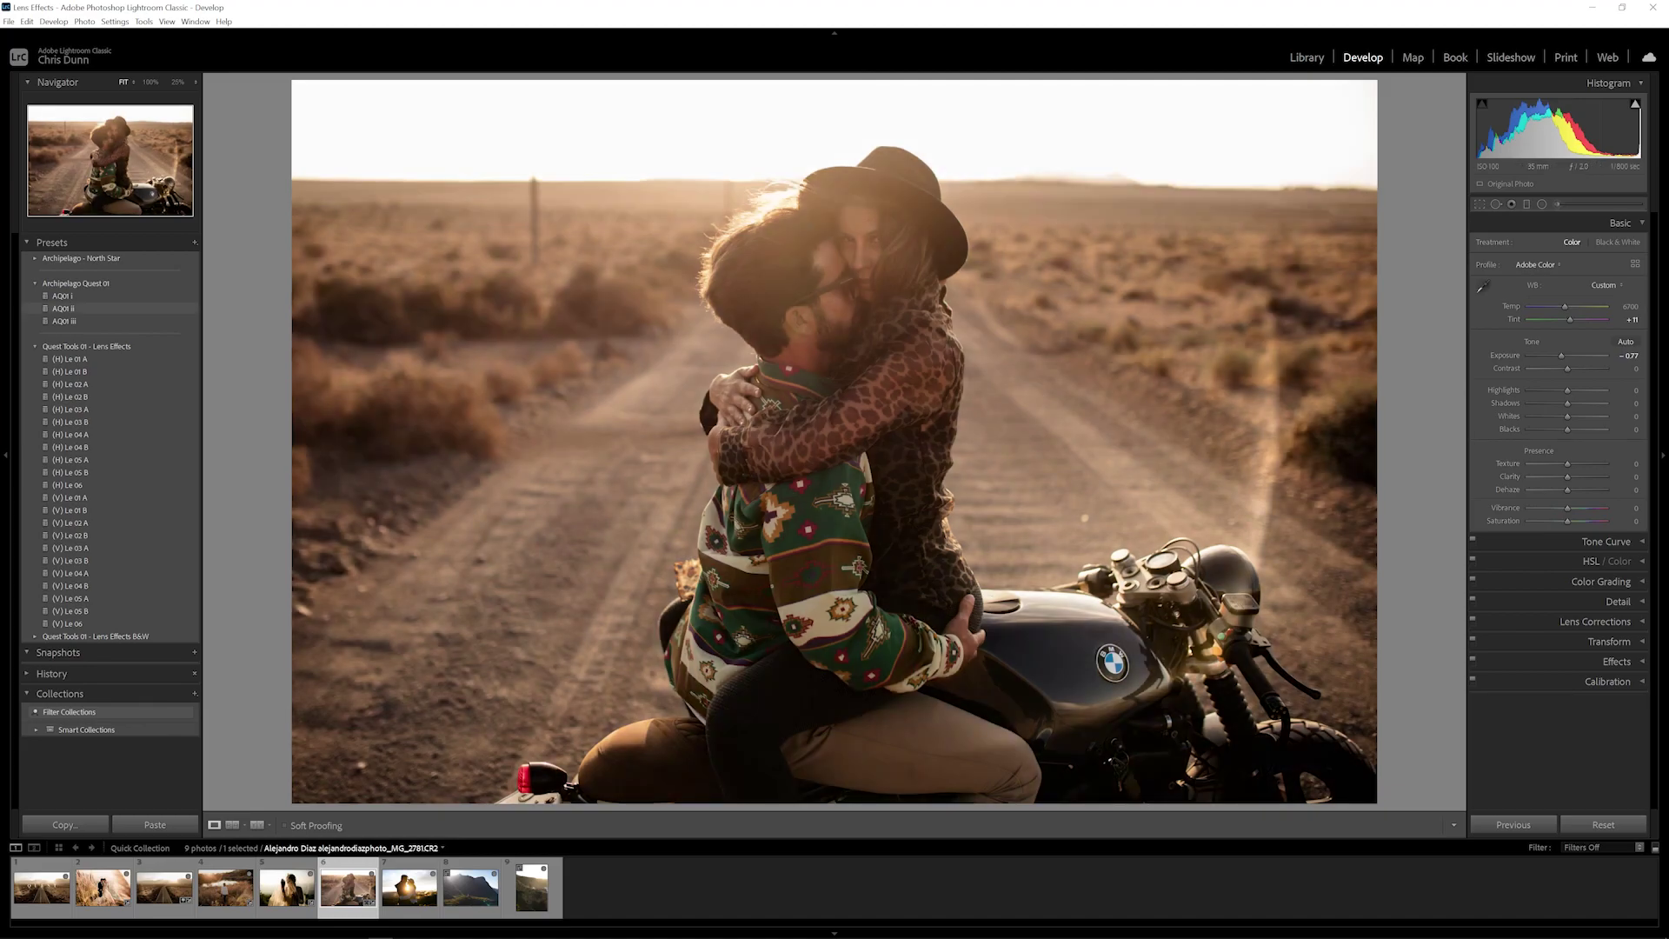
left_click(63, 309)
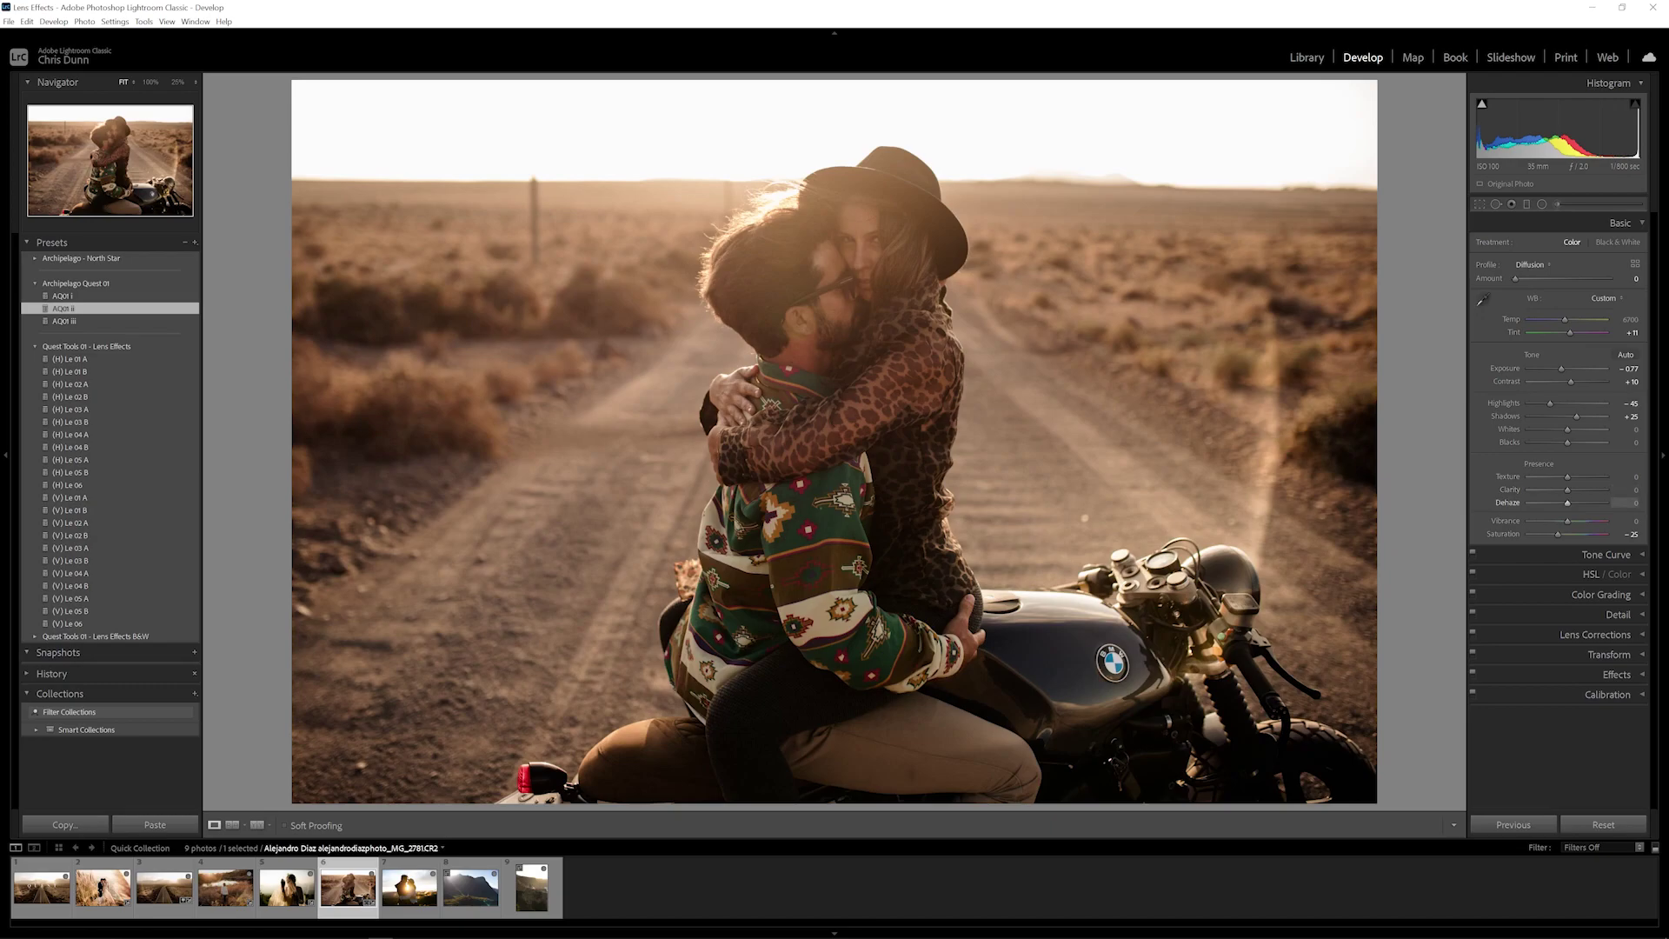
Set Dehaze to +29 and Exposure to -0.49 on the photo of the couple hugging on the motorcycle.
left_click_drag(1567, 502, 1578, 503)
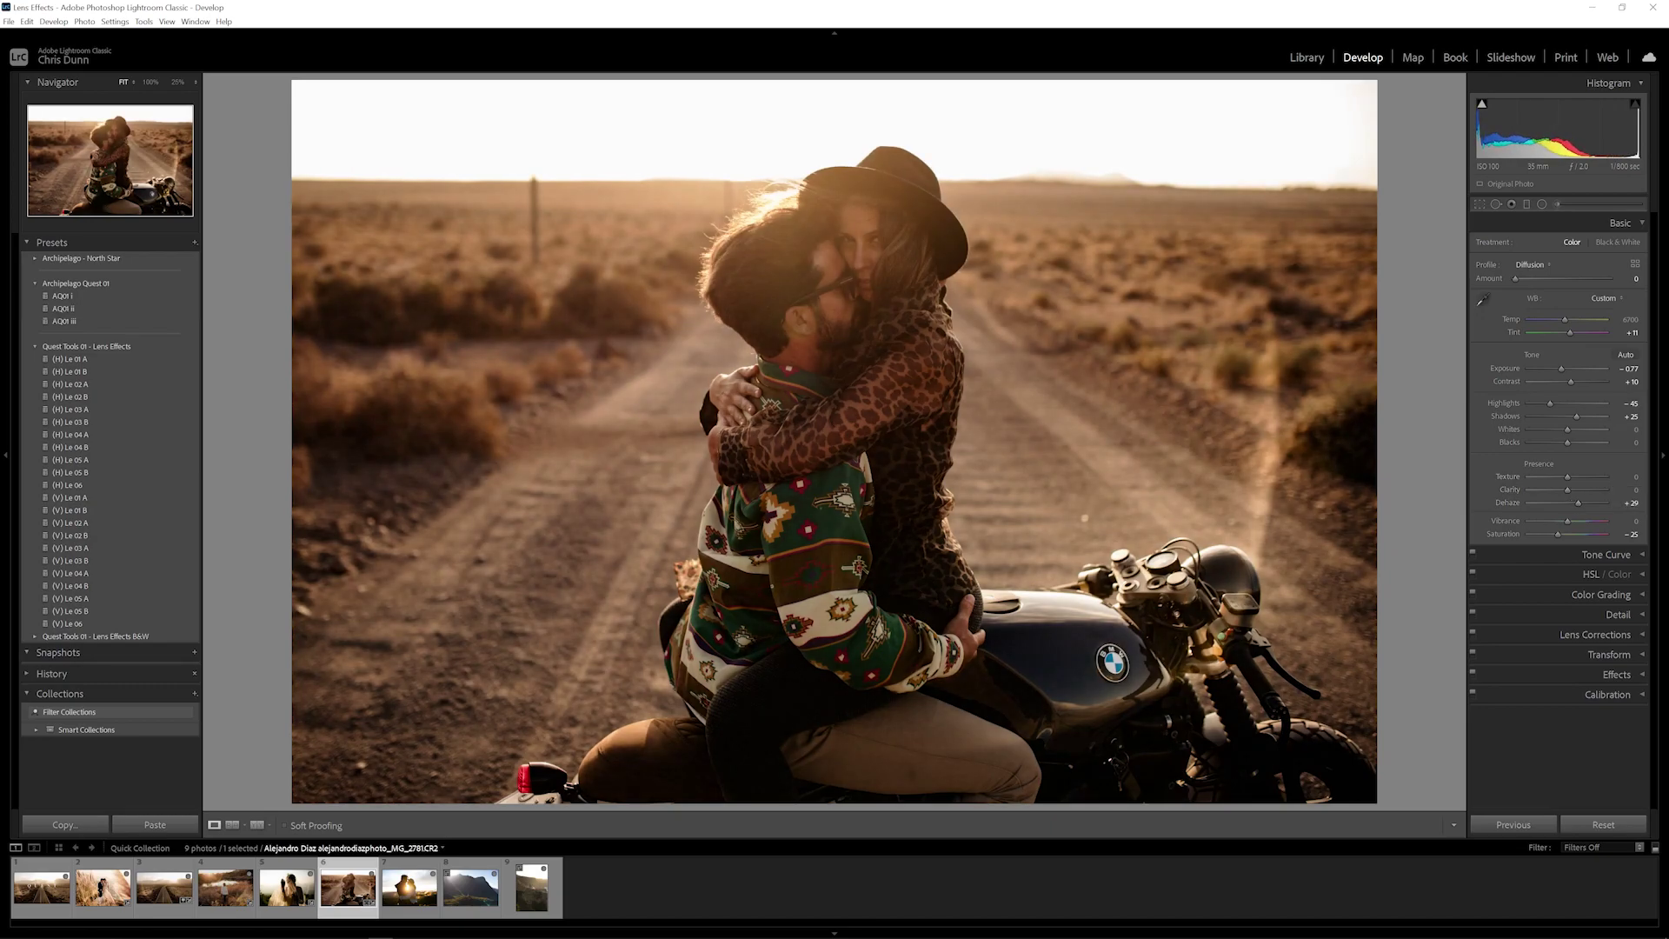
left_click_drag(1561, 369, 1563, 368)
left_click_drag(1562, 131, 1570, 130)
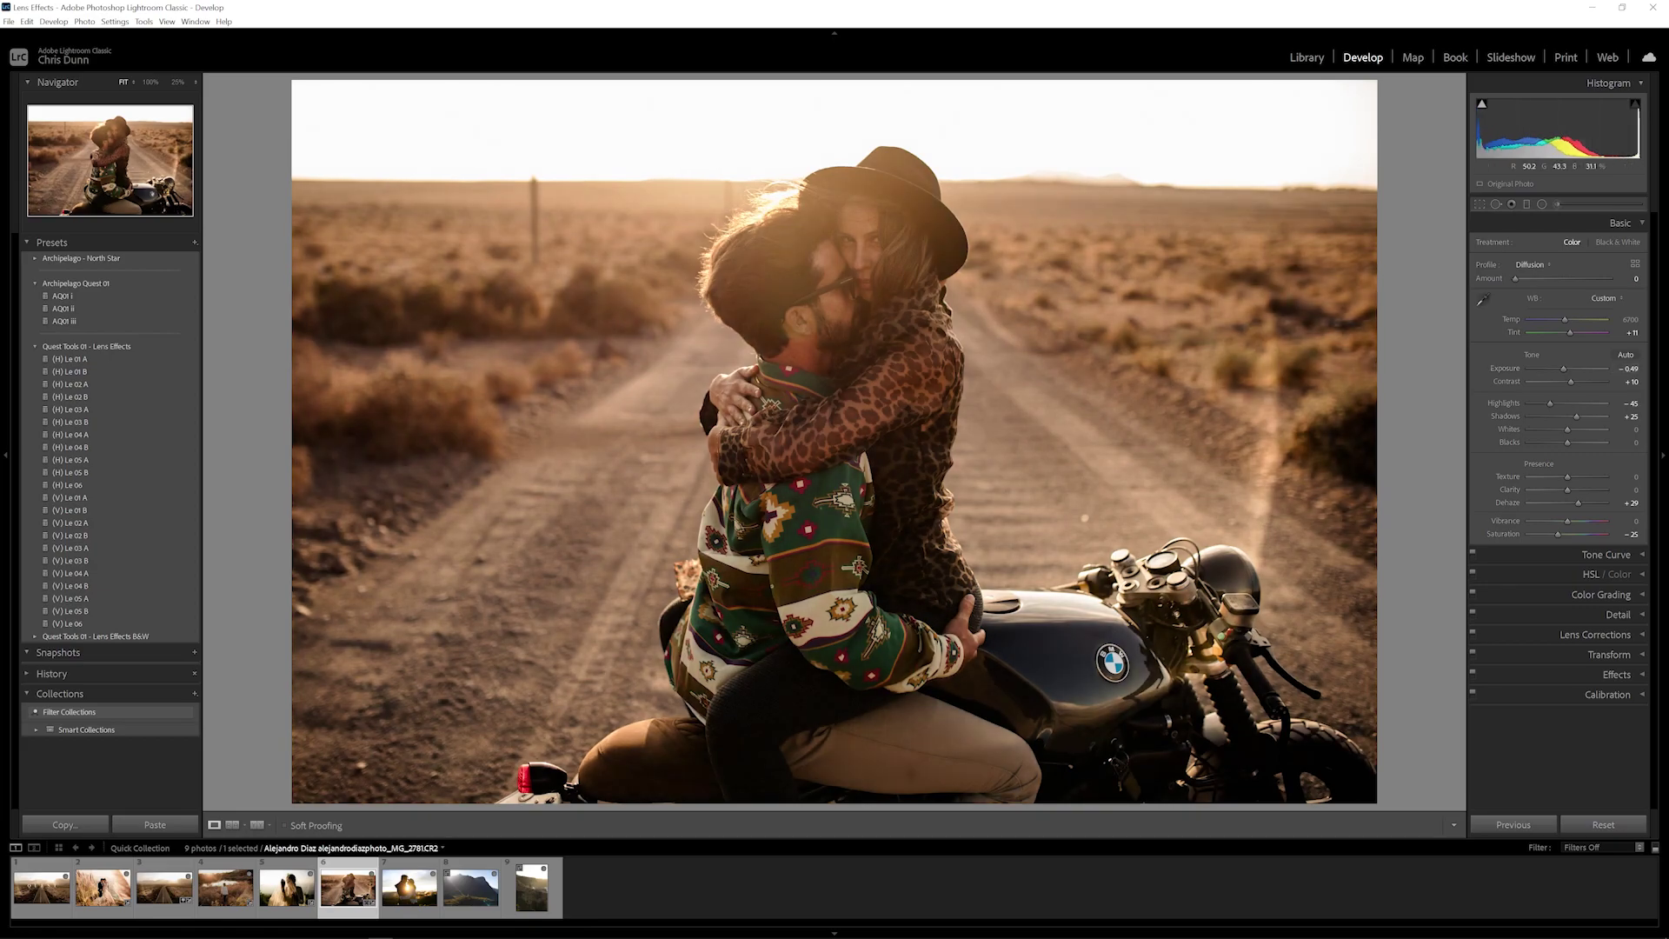
Apply the (H) Le 06 lens effect to the backlit kissing couple photo and delete its large warm haze brush adjustment.
key("Right")
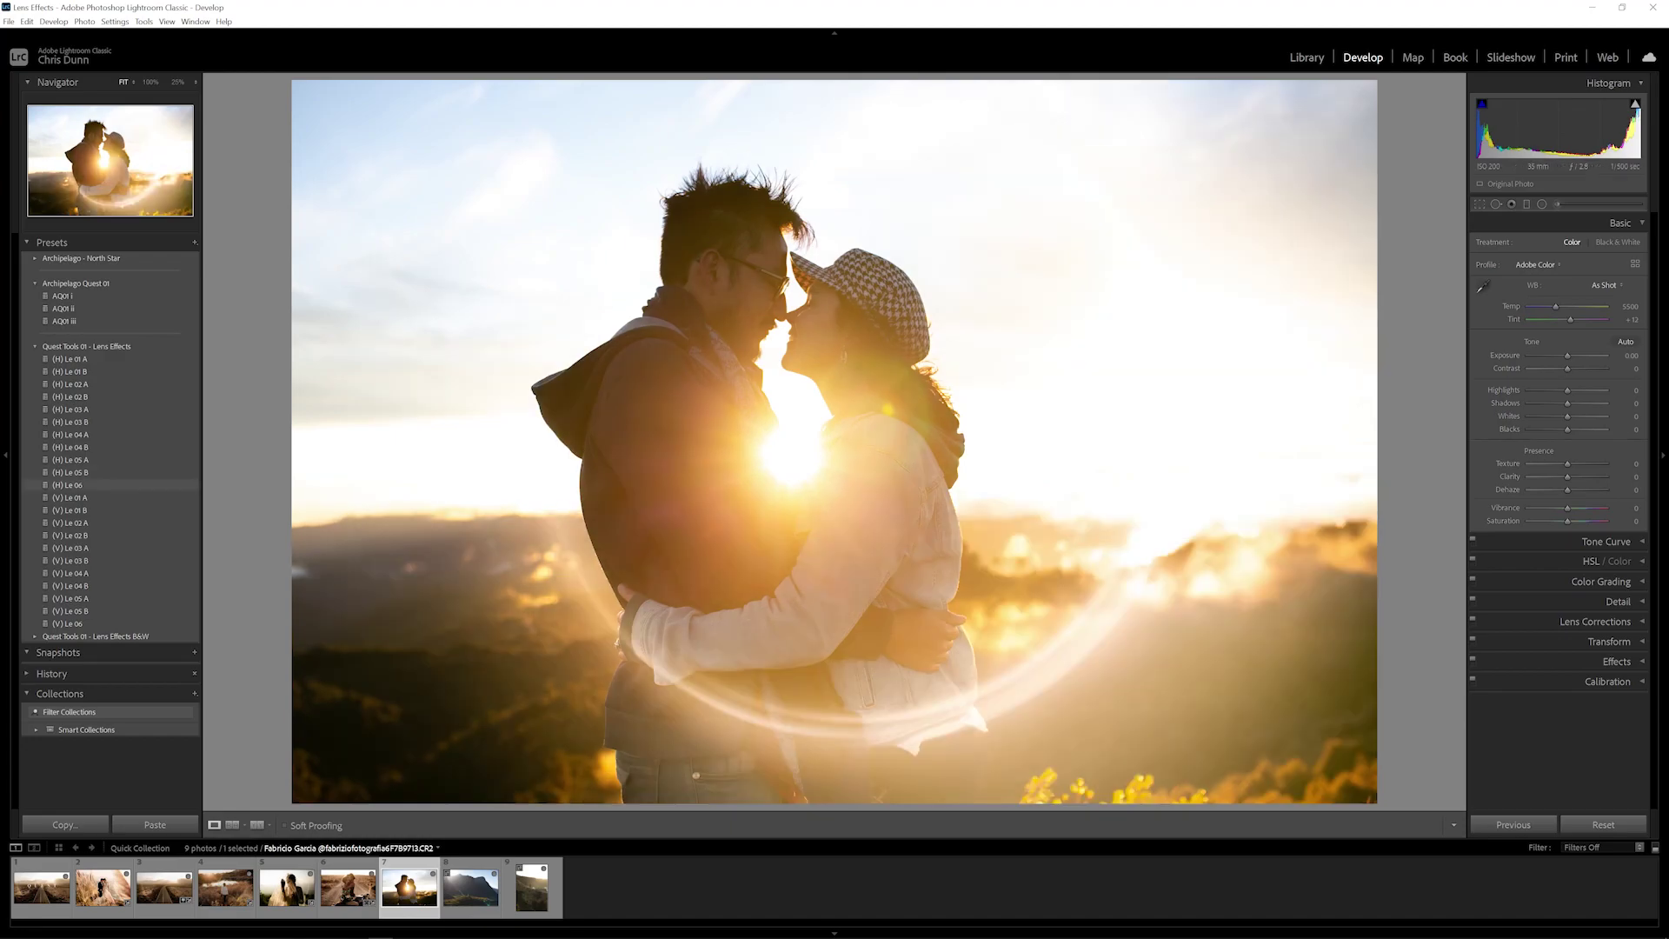
left_click(67, 485)
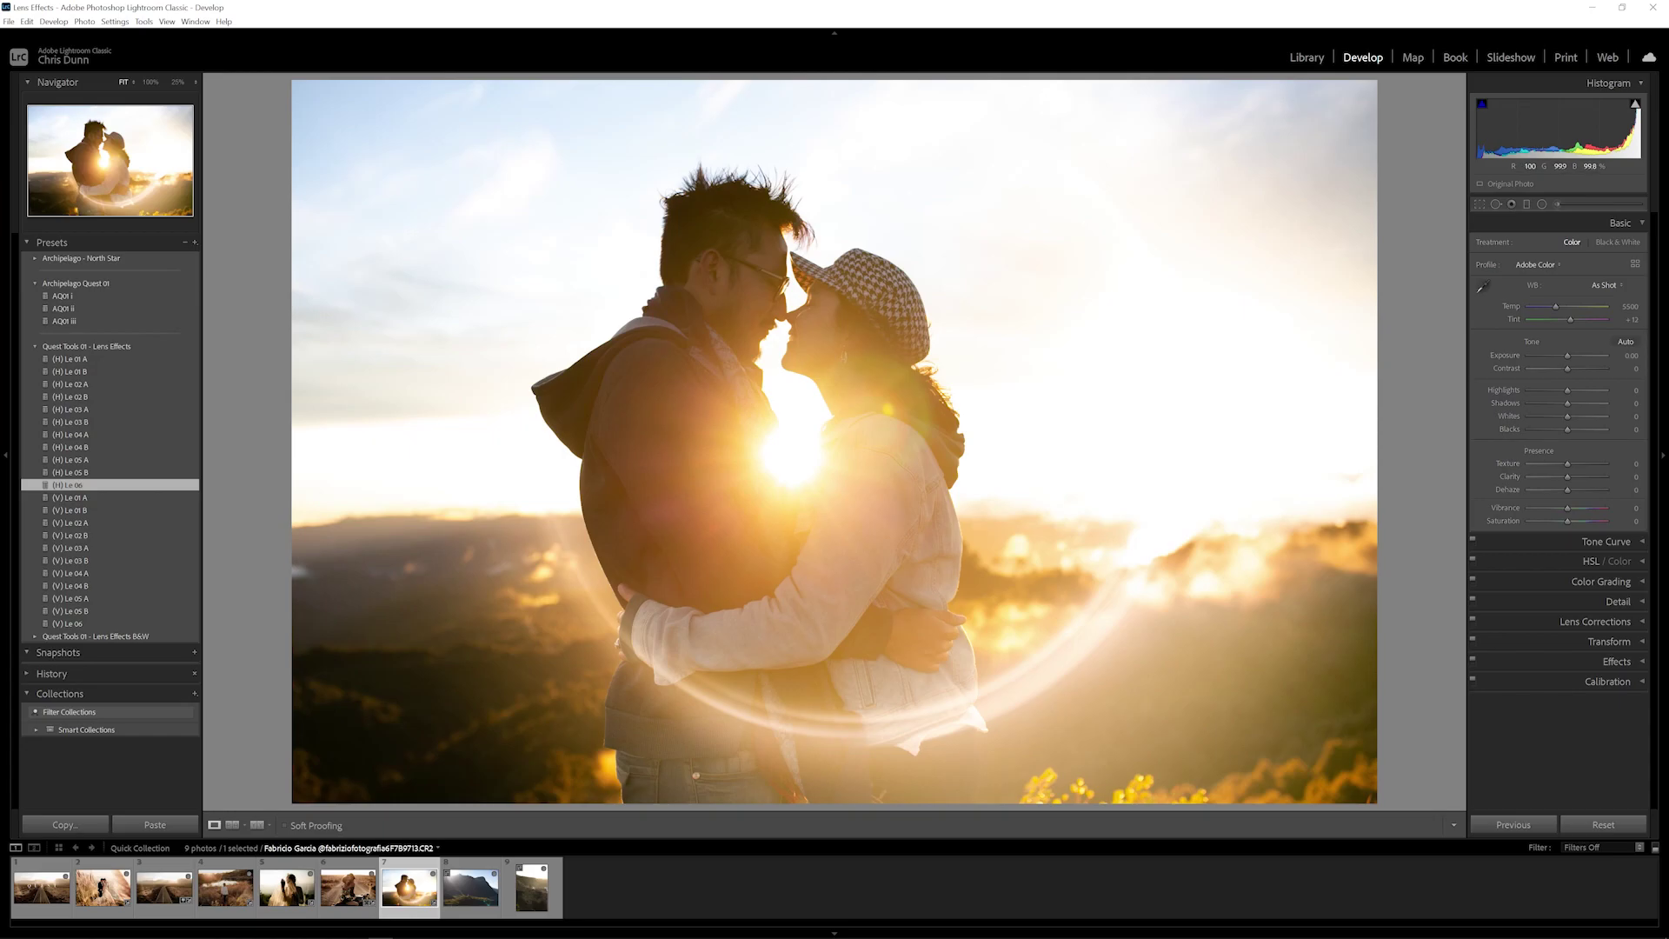
key("k")
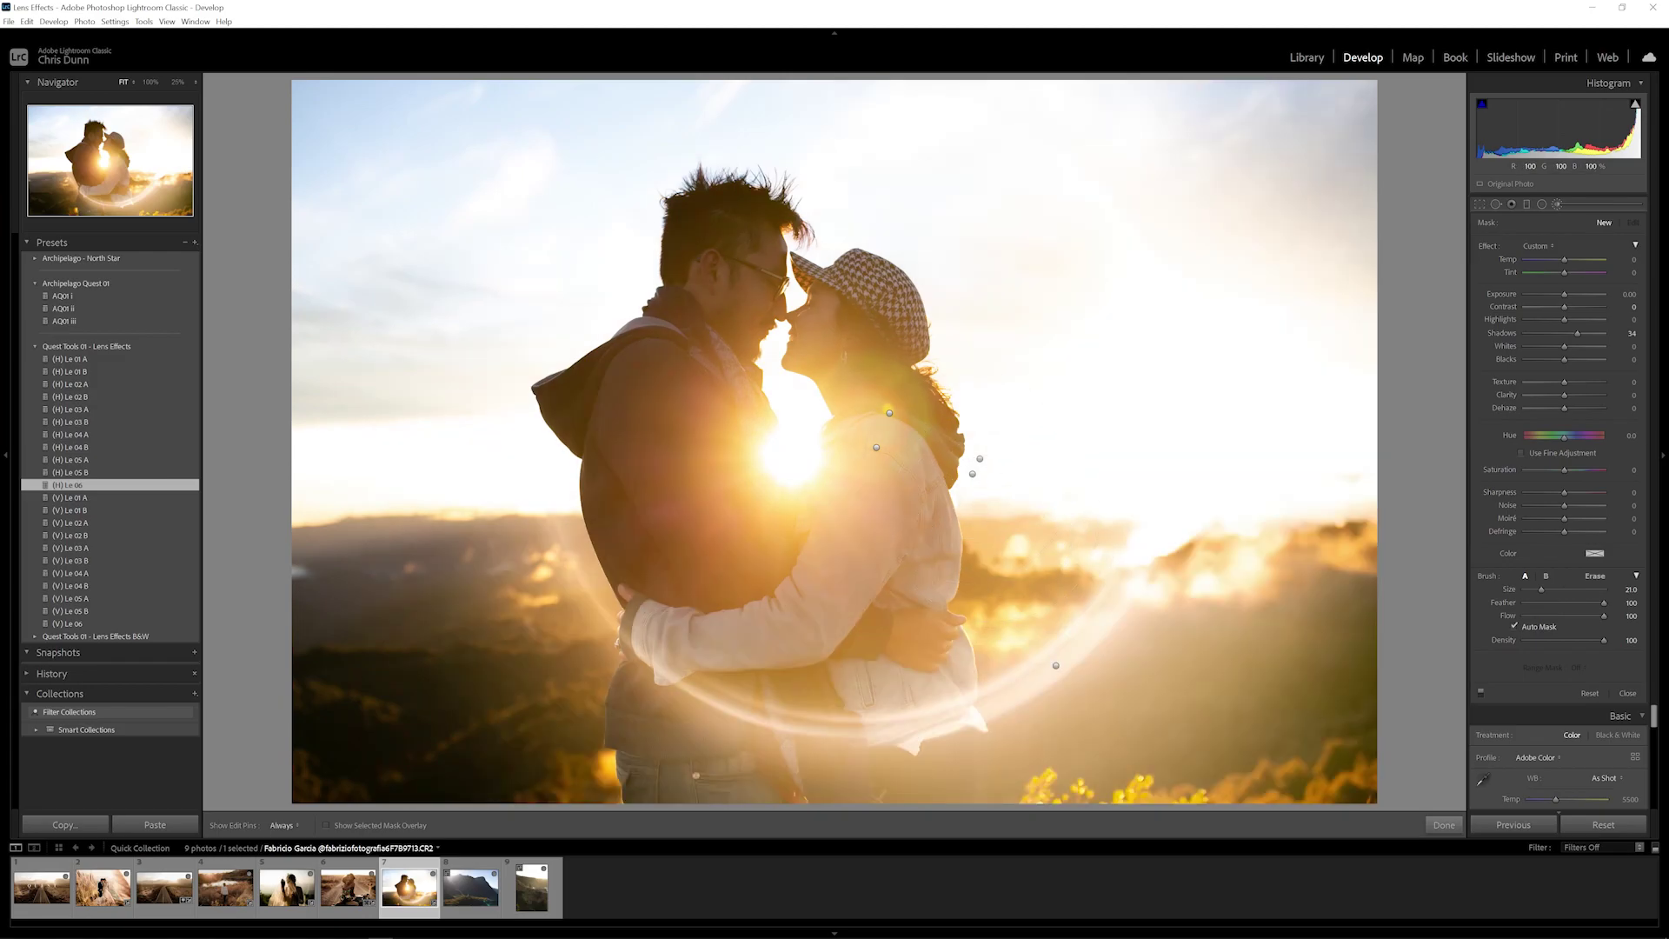
key("ctrl+z")
left_click(1056, 665)
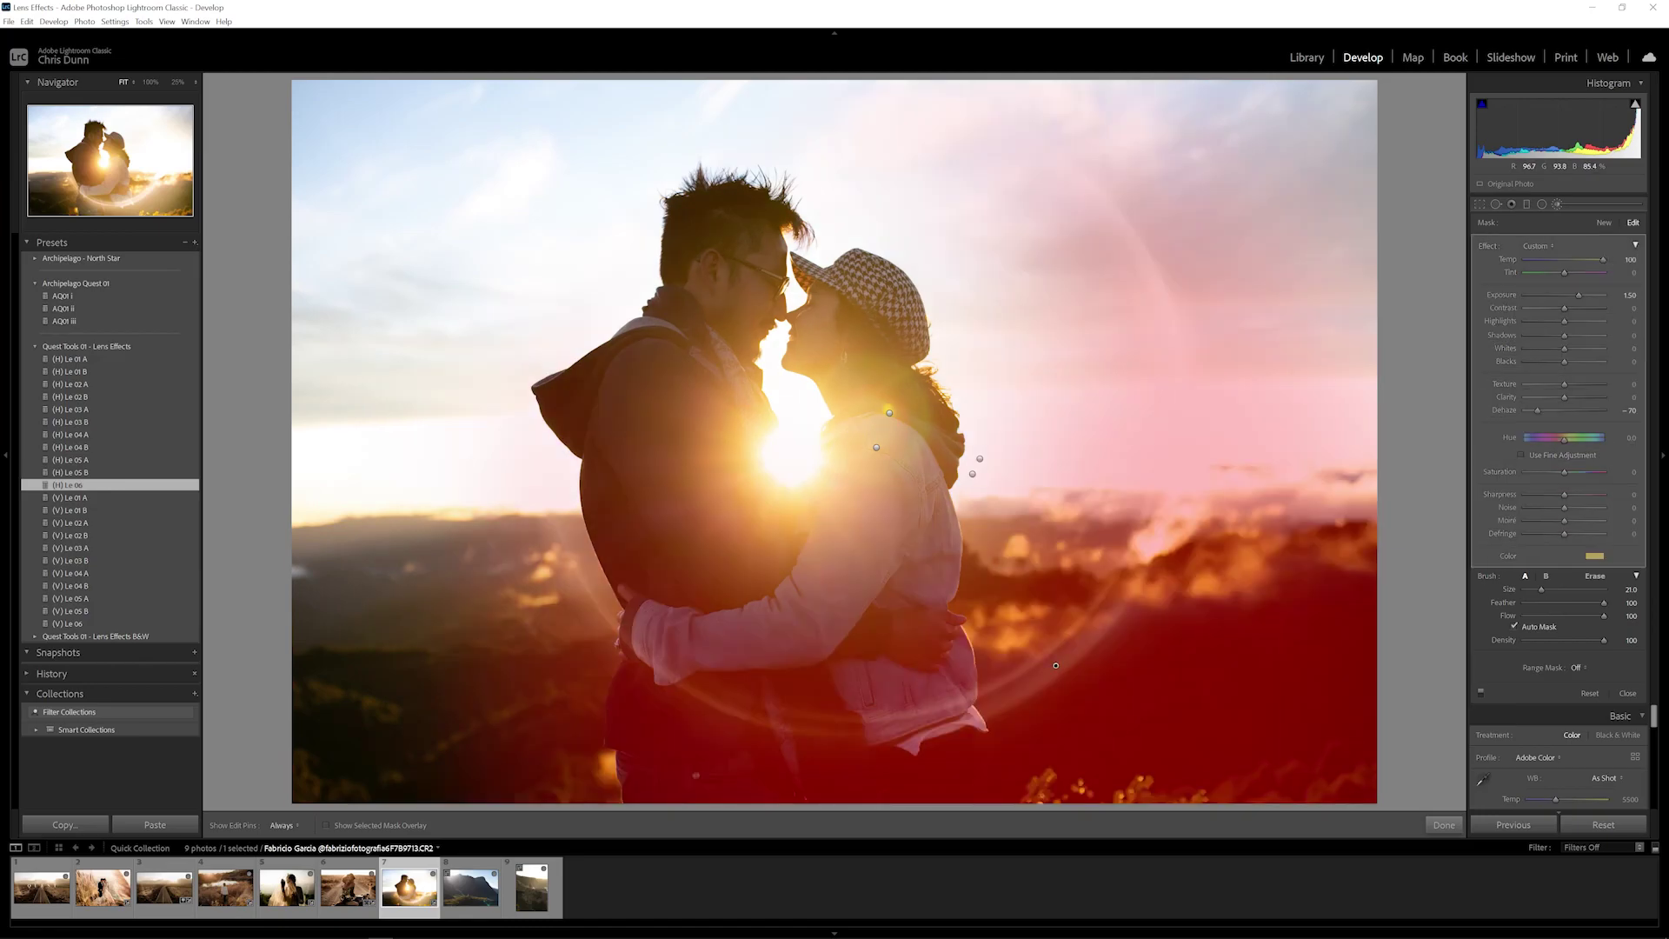
key("Delete")
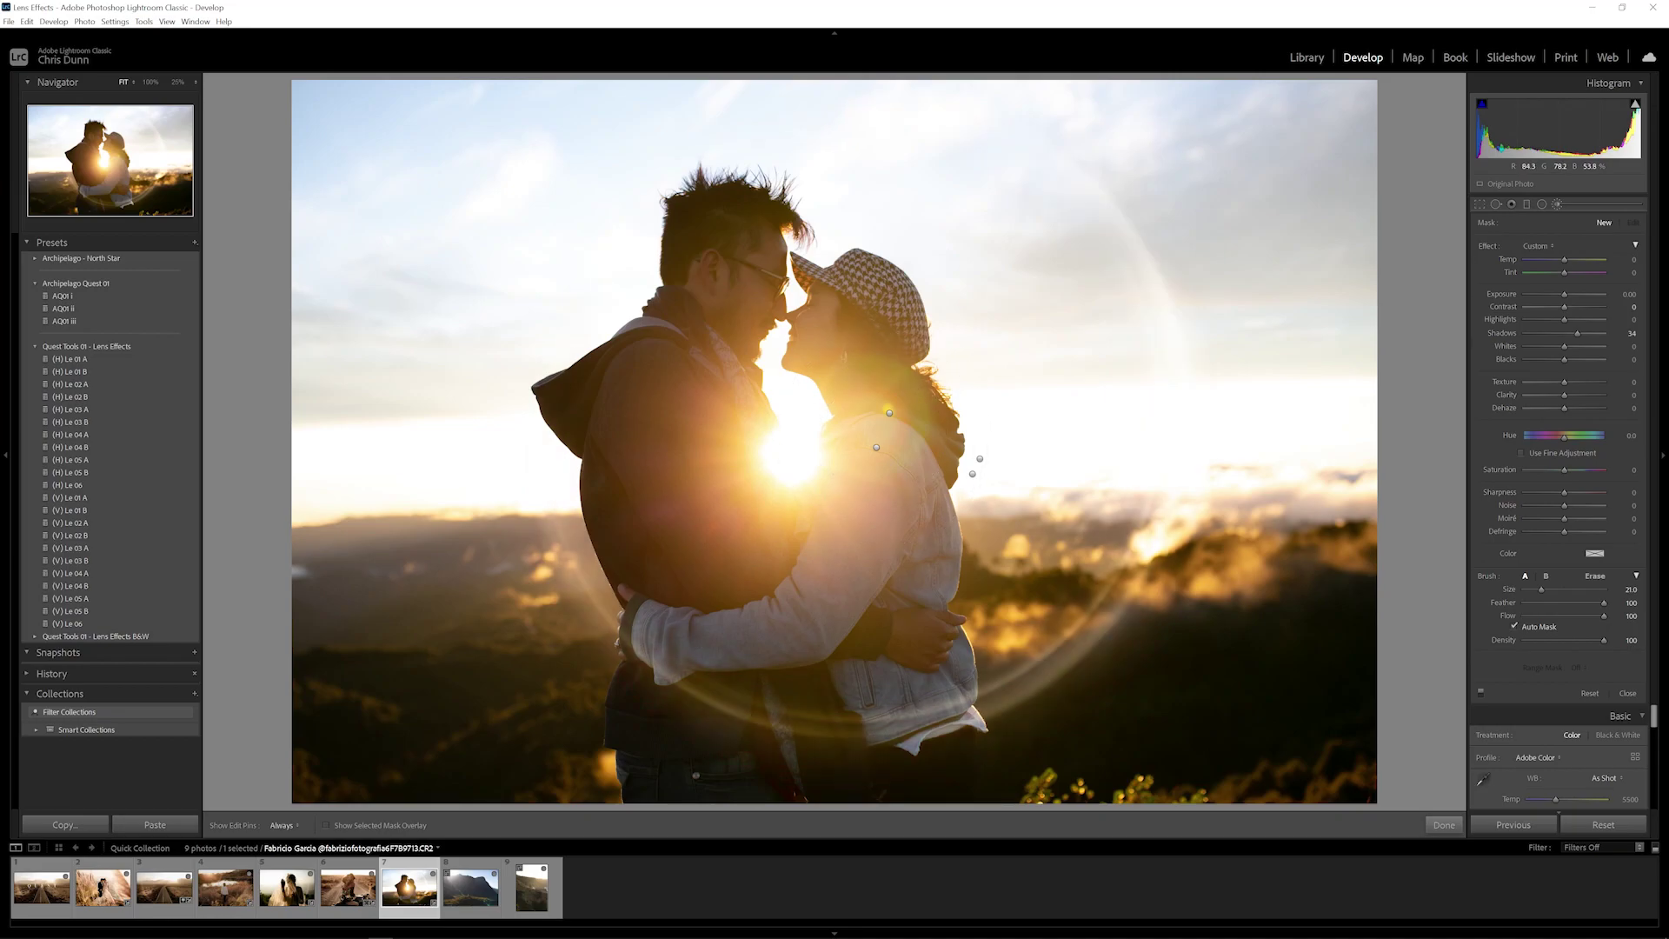
Reposition the four remaining flare brush adjustments closer to the sun between the couple.
left_click(877, 447)
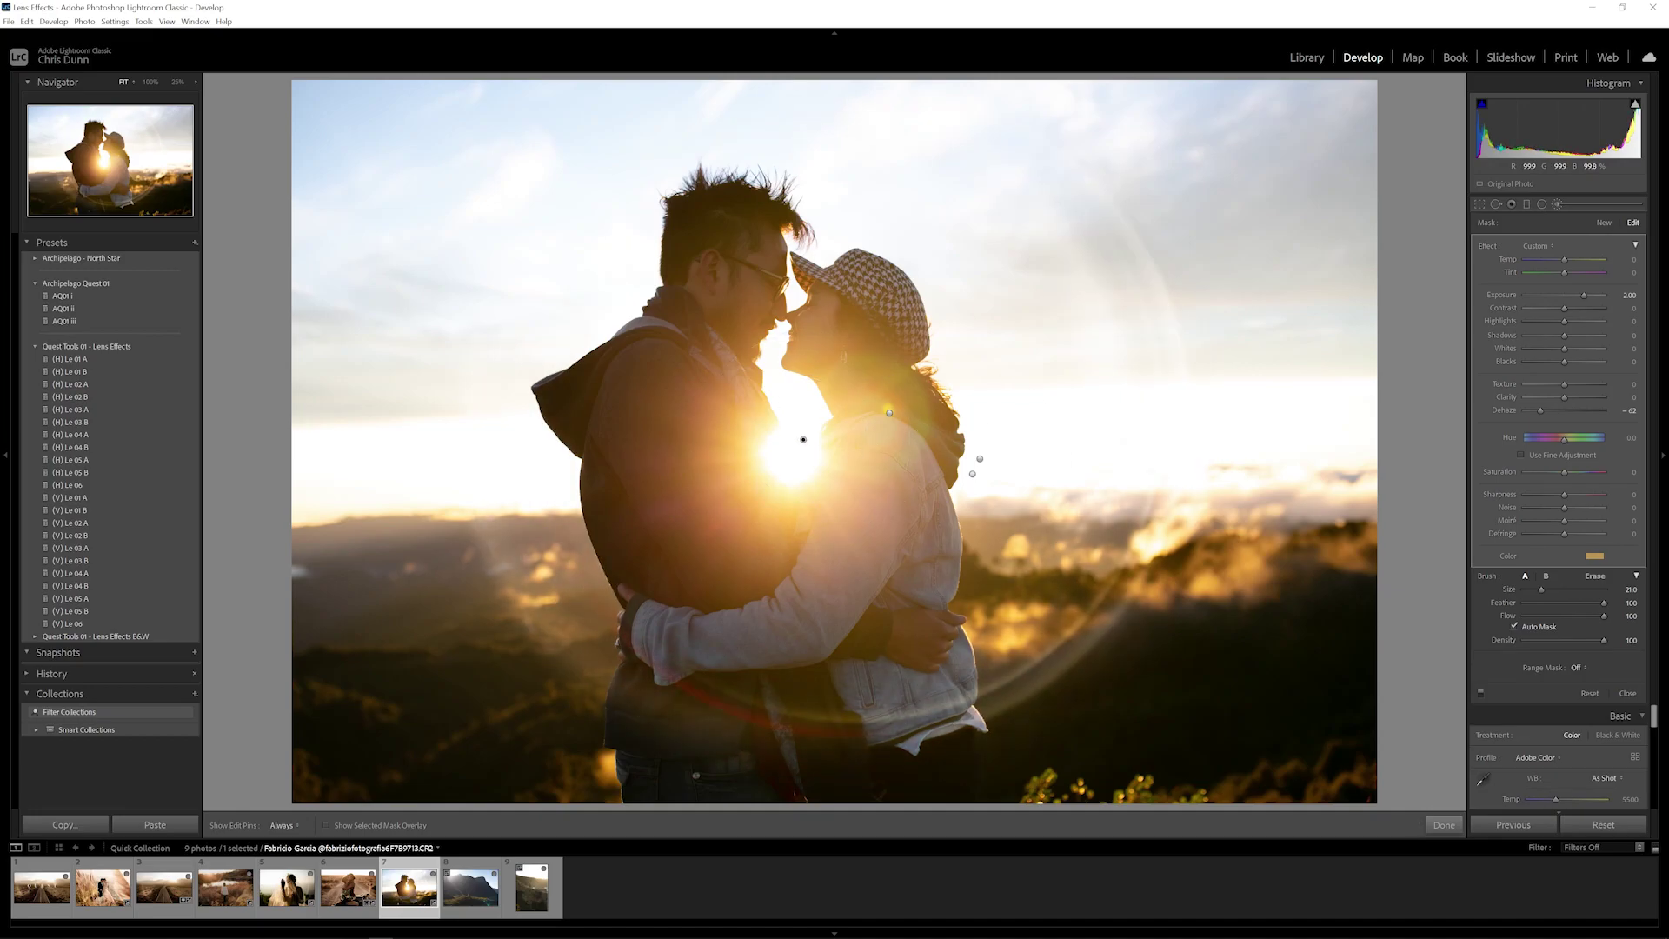
left_click(900, 470)
left_click_drag(889, 413, 832, 436)
left_click_drag(980, 459, 898, 489)
left_click_drag(832, 435, 816, 440)
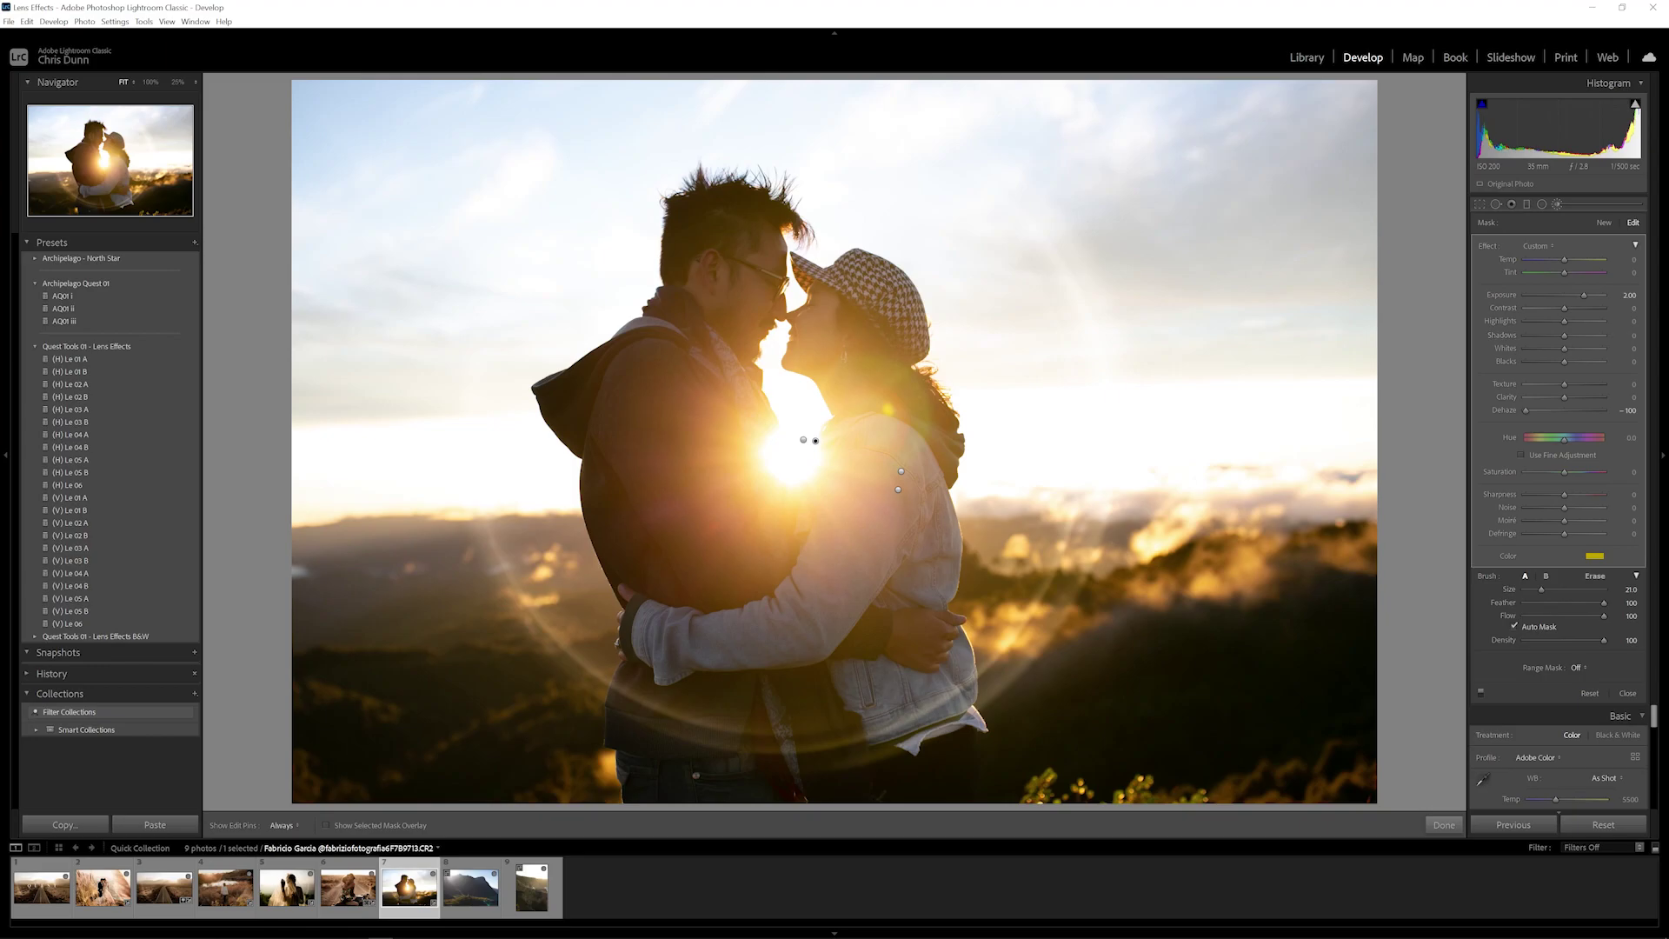
key("k")
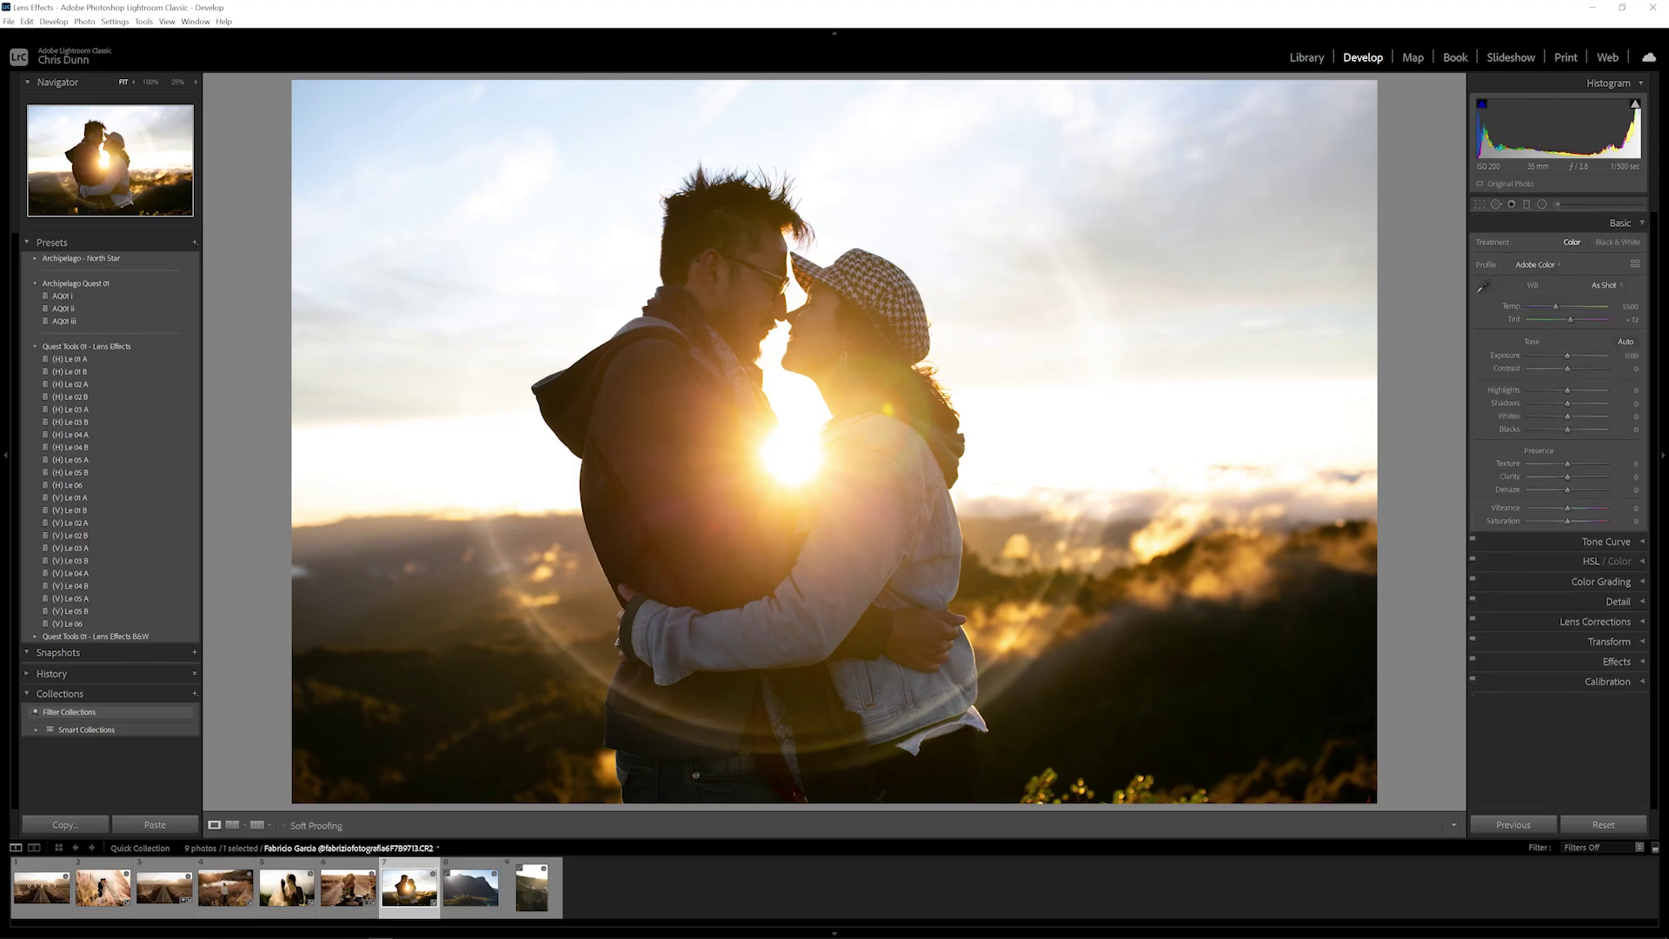
Grade the backlit couple photo with Temp 6686, the AQ01 II preset and Exposure -0.09.
left_click_drag(1568, 356, 1564, 306)
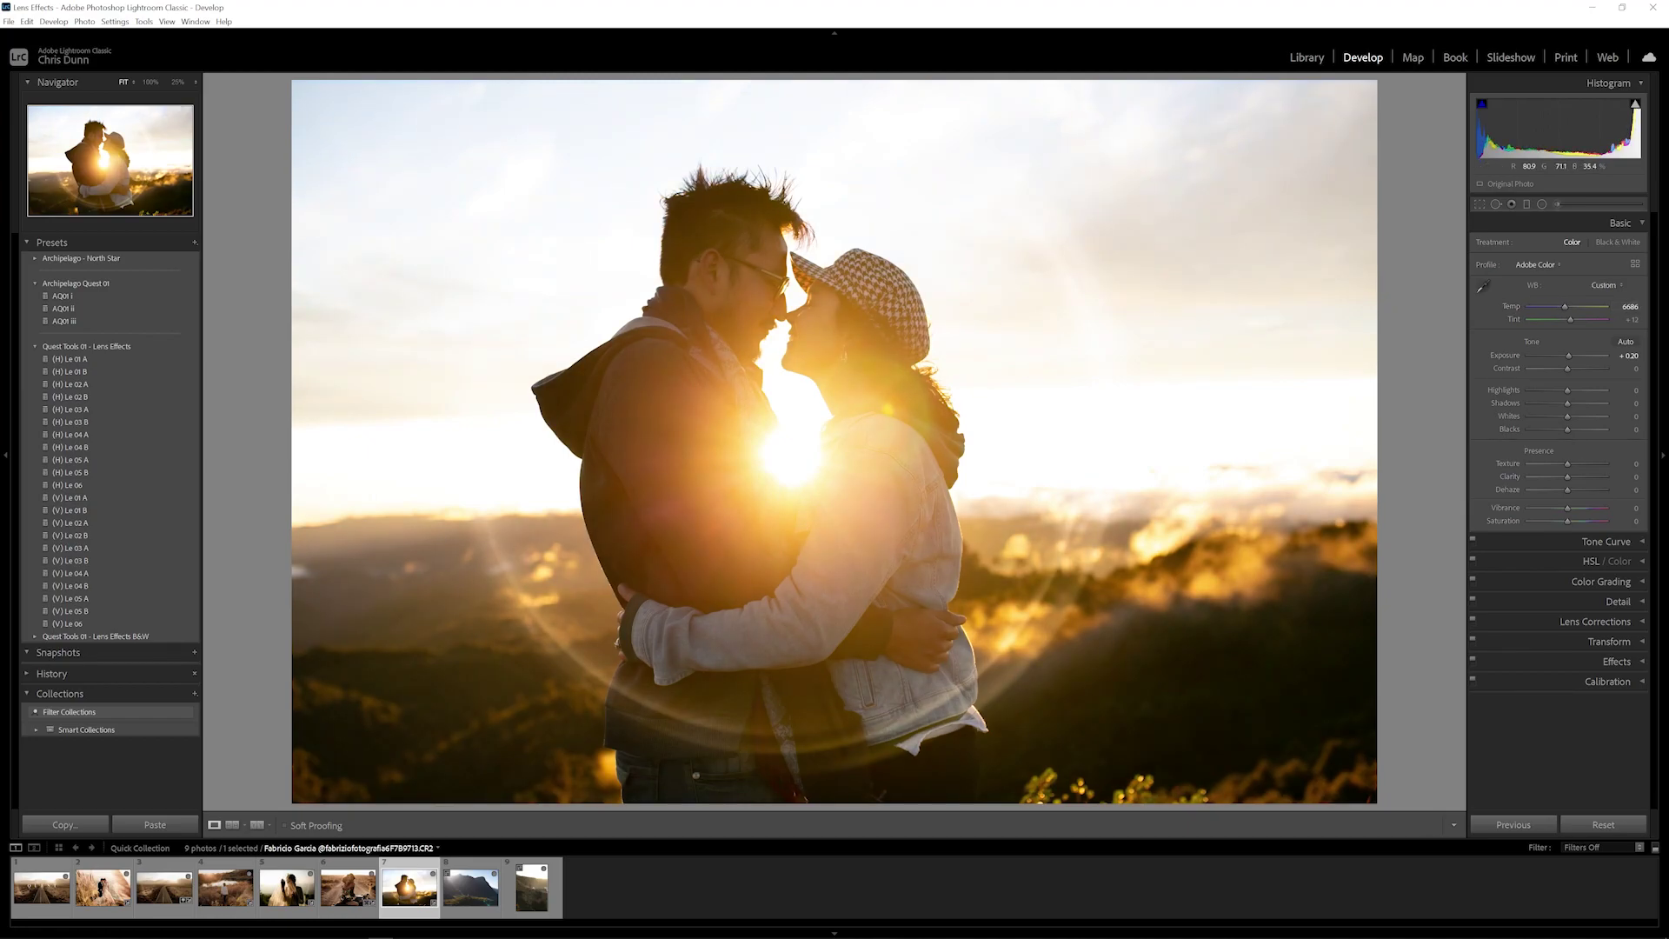
left_click(63, 308)
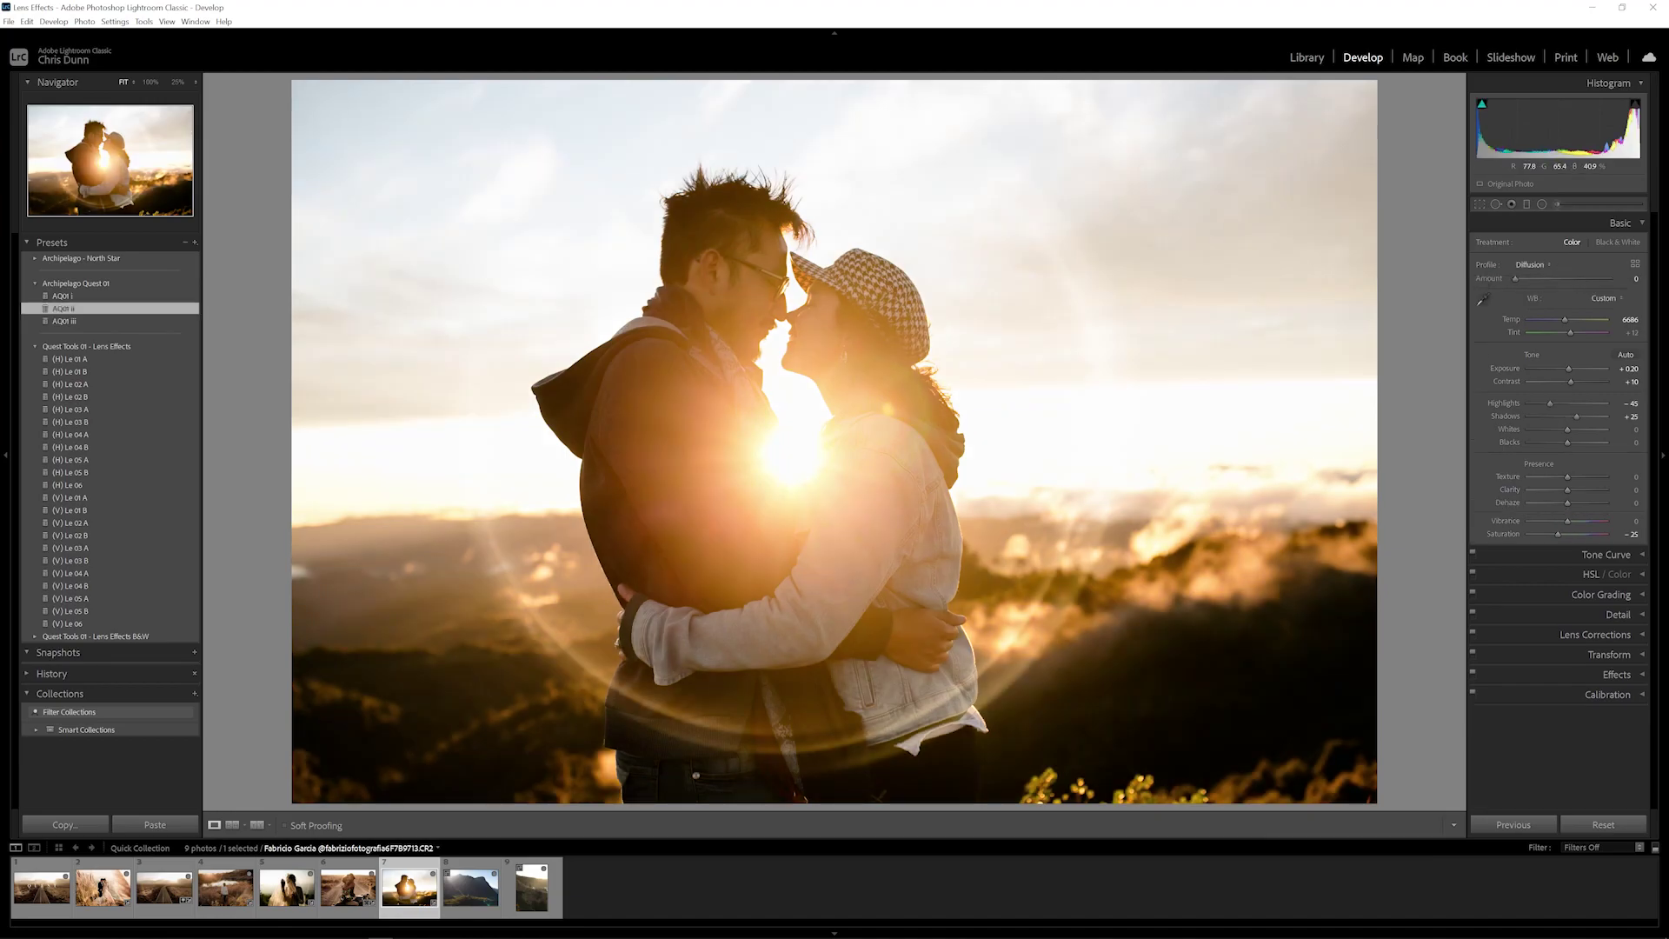
left_click_drag(1569, 369, 1566, 368)
left_click_drag(1553, 130, 1556, 130)
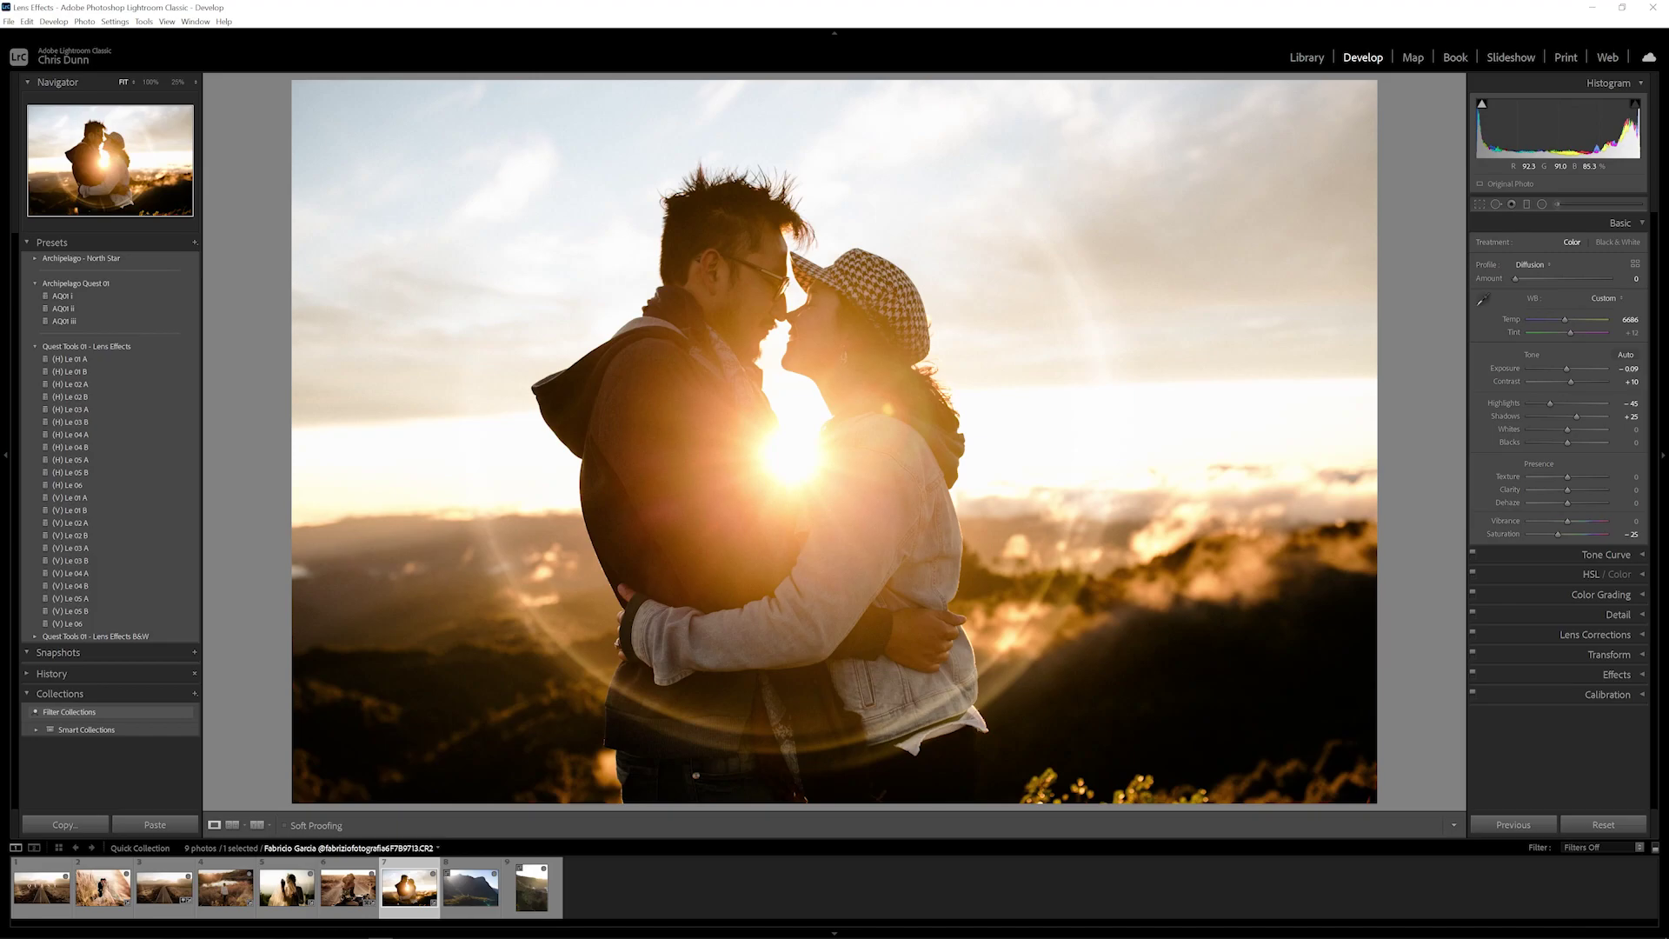
Apply the Archipelago - North Star preset and the B&W (H) Le 03 A lens effect to the mountain couple photo.
key("Right")
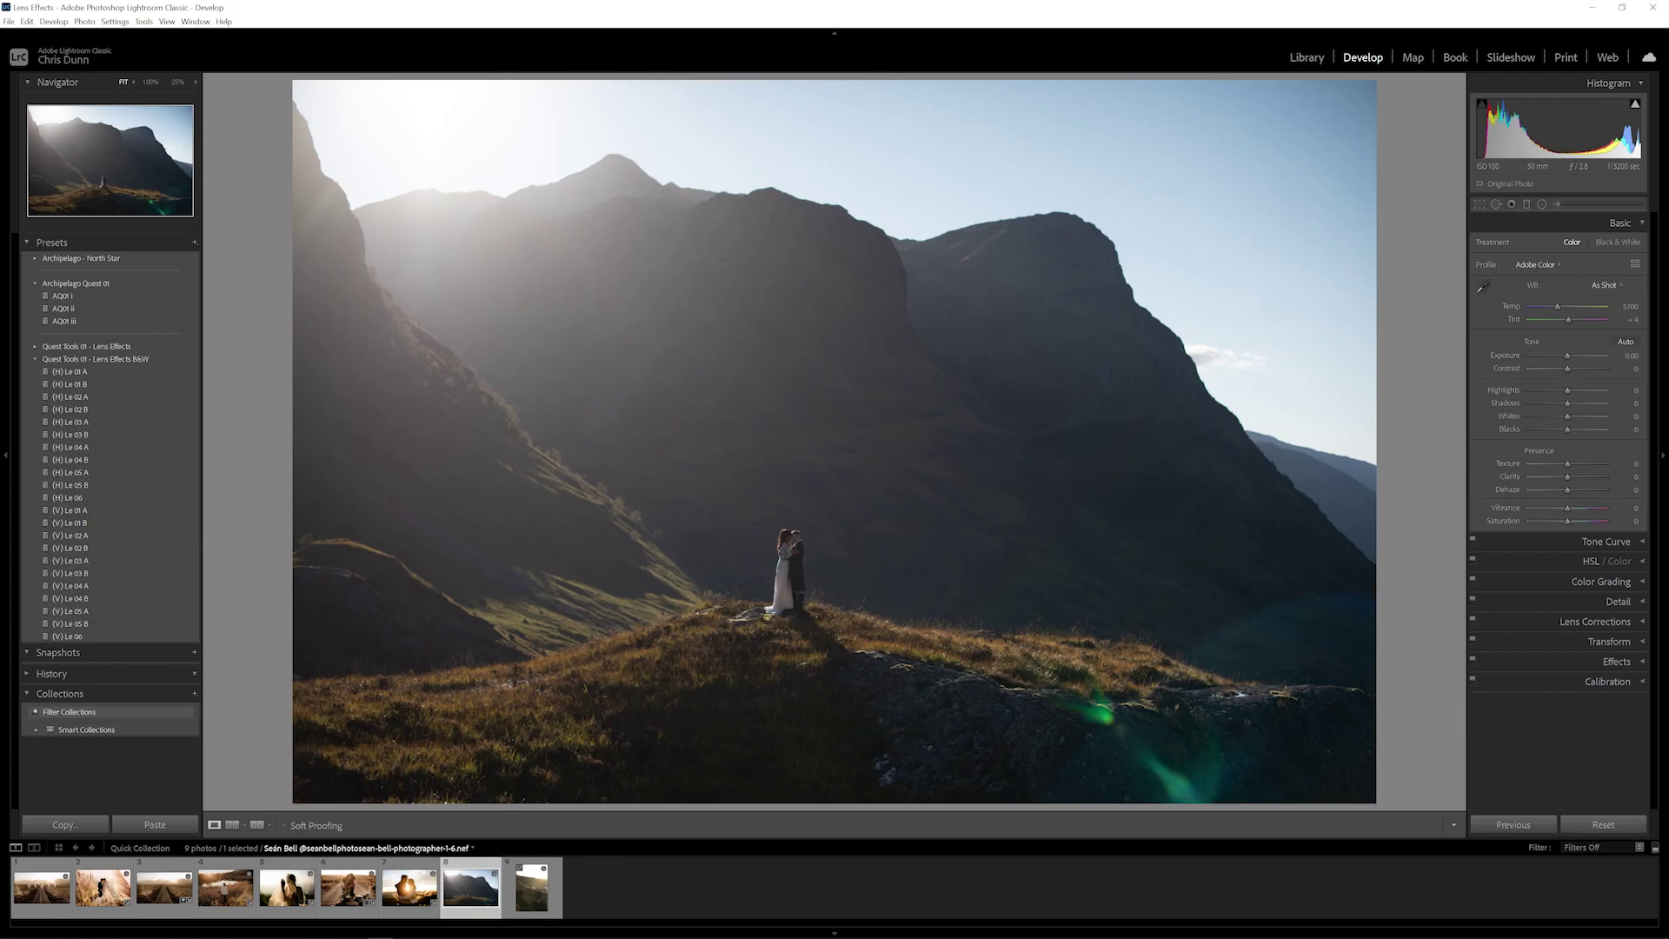
left_click(81, 258)
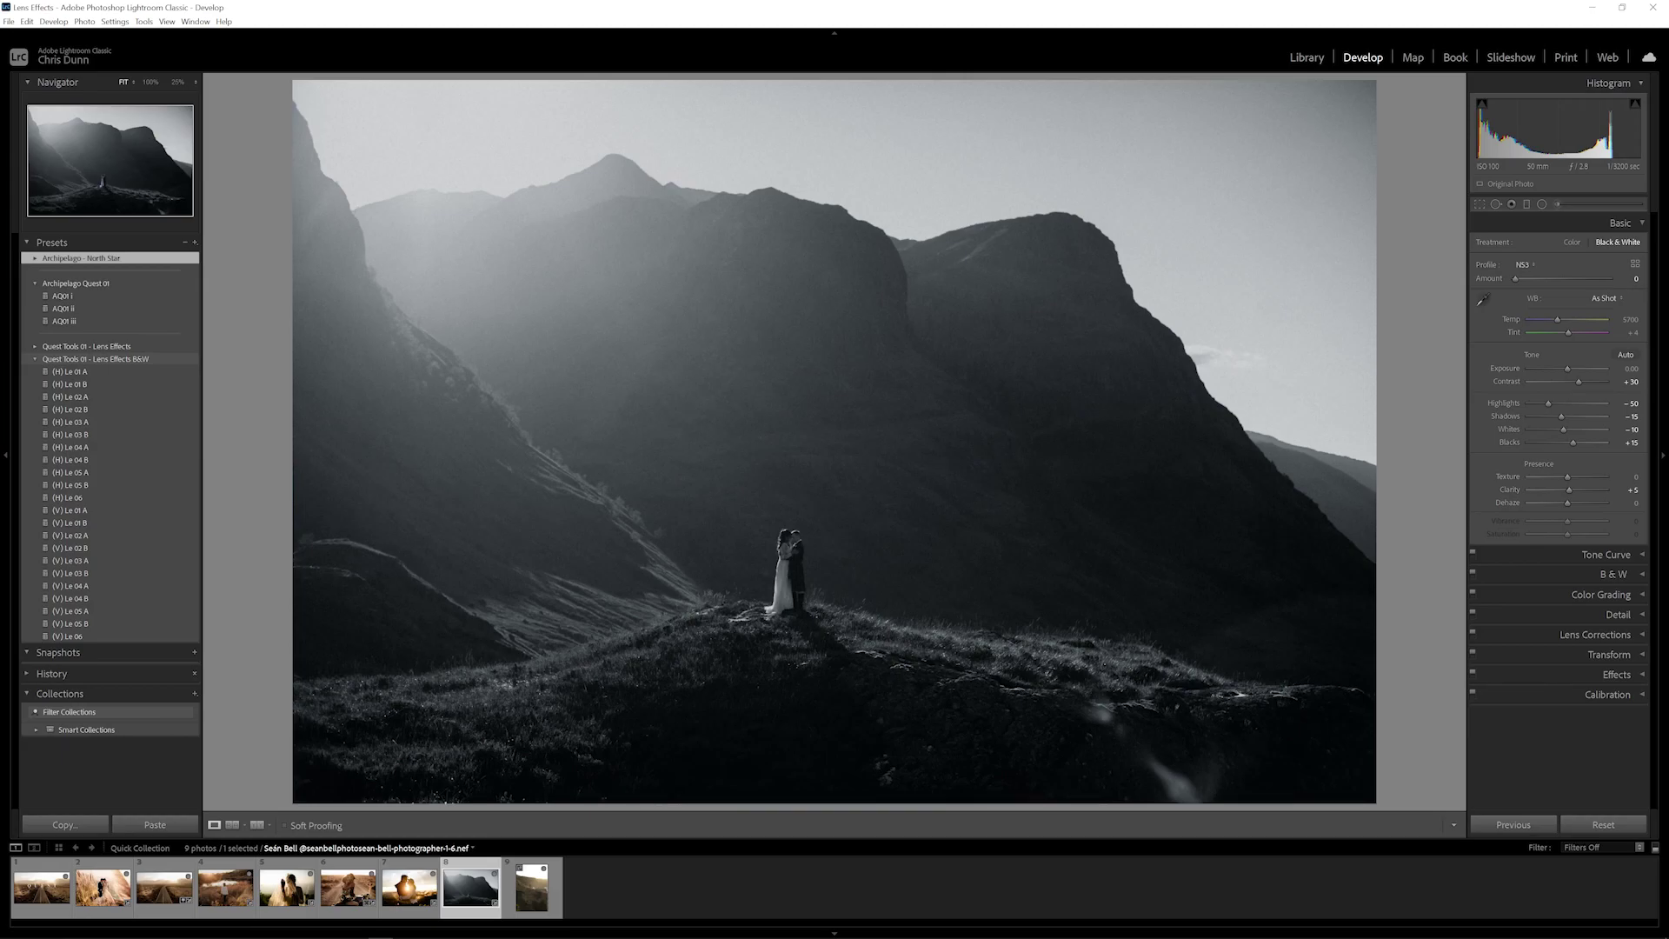
left_click(69, 422)
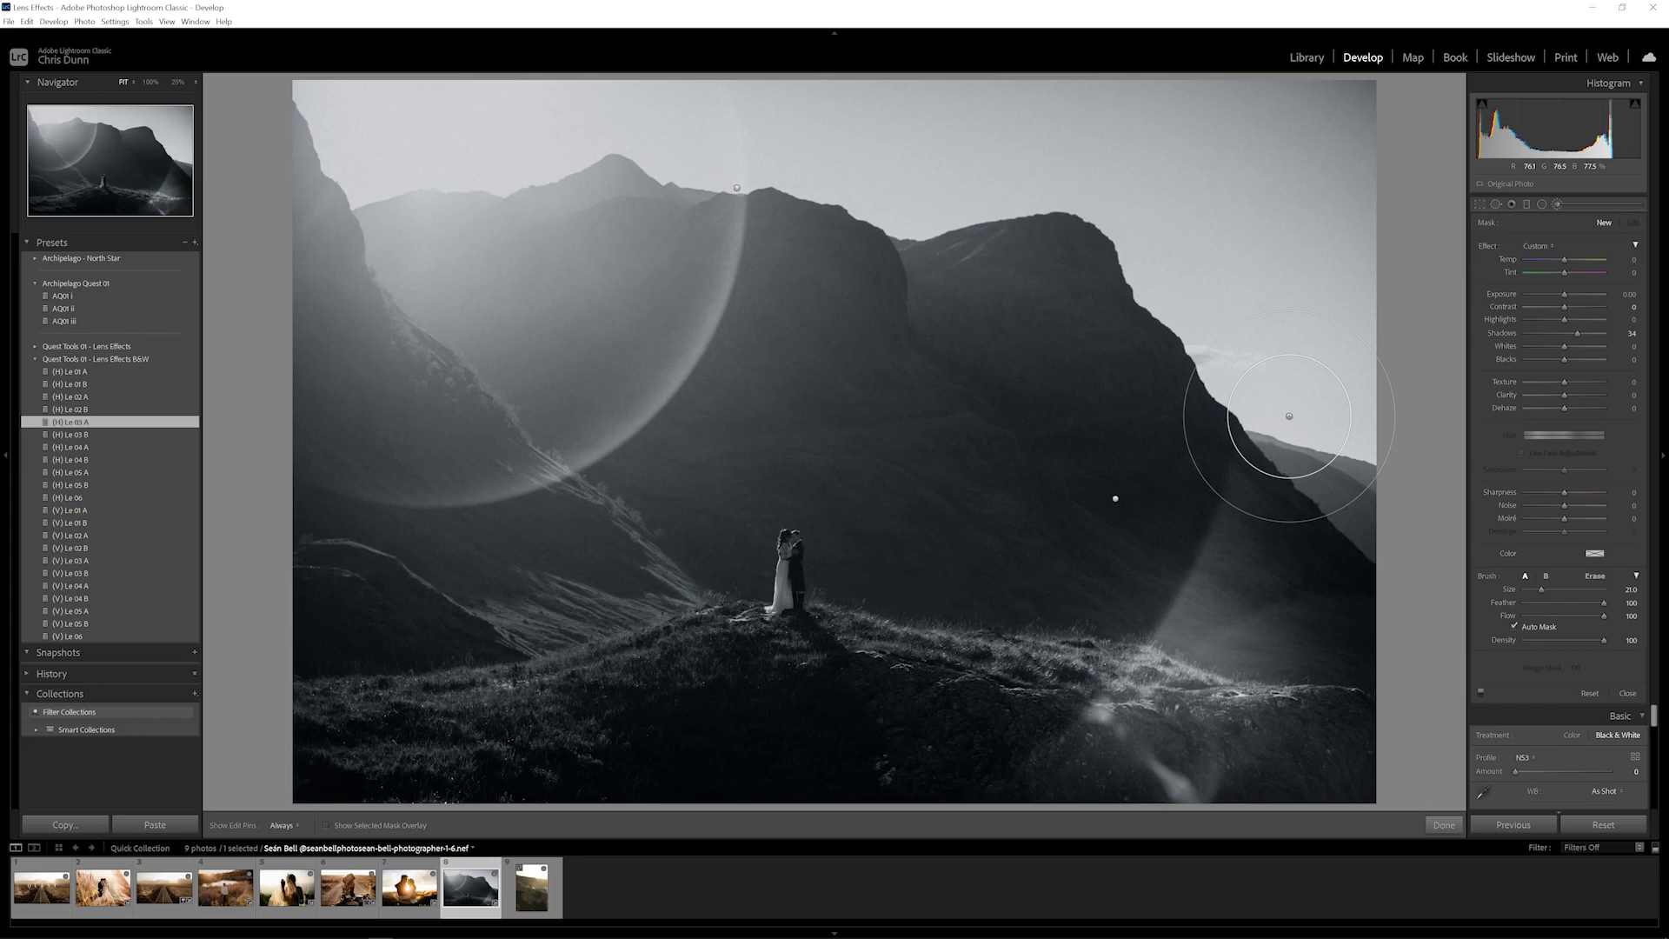
Remove the extra flare adjustments over the mountain's right slope and move the remaining arc flare up to the photo's upper edge.
key("ctrl+z")
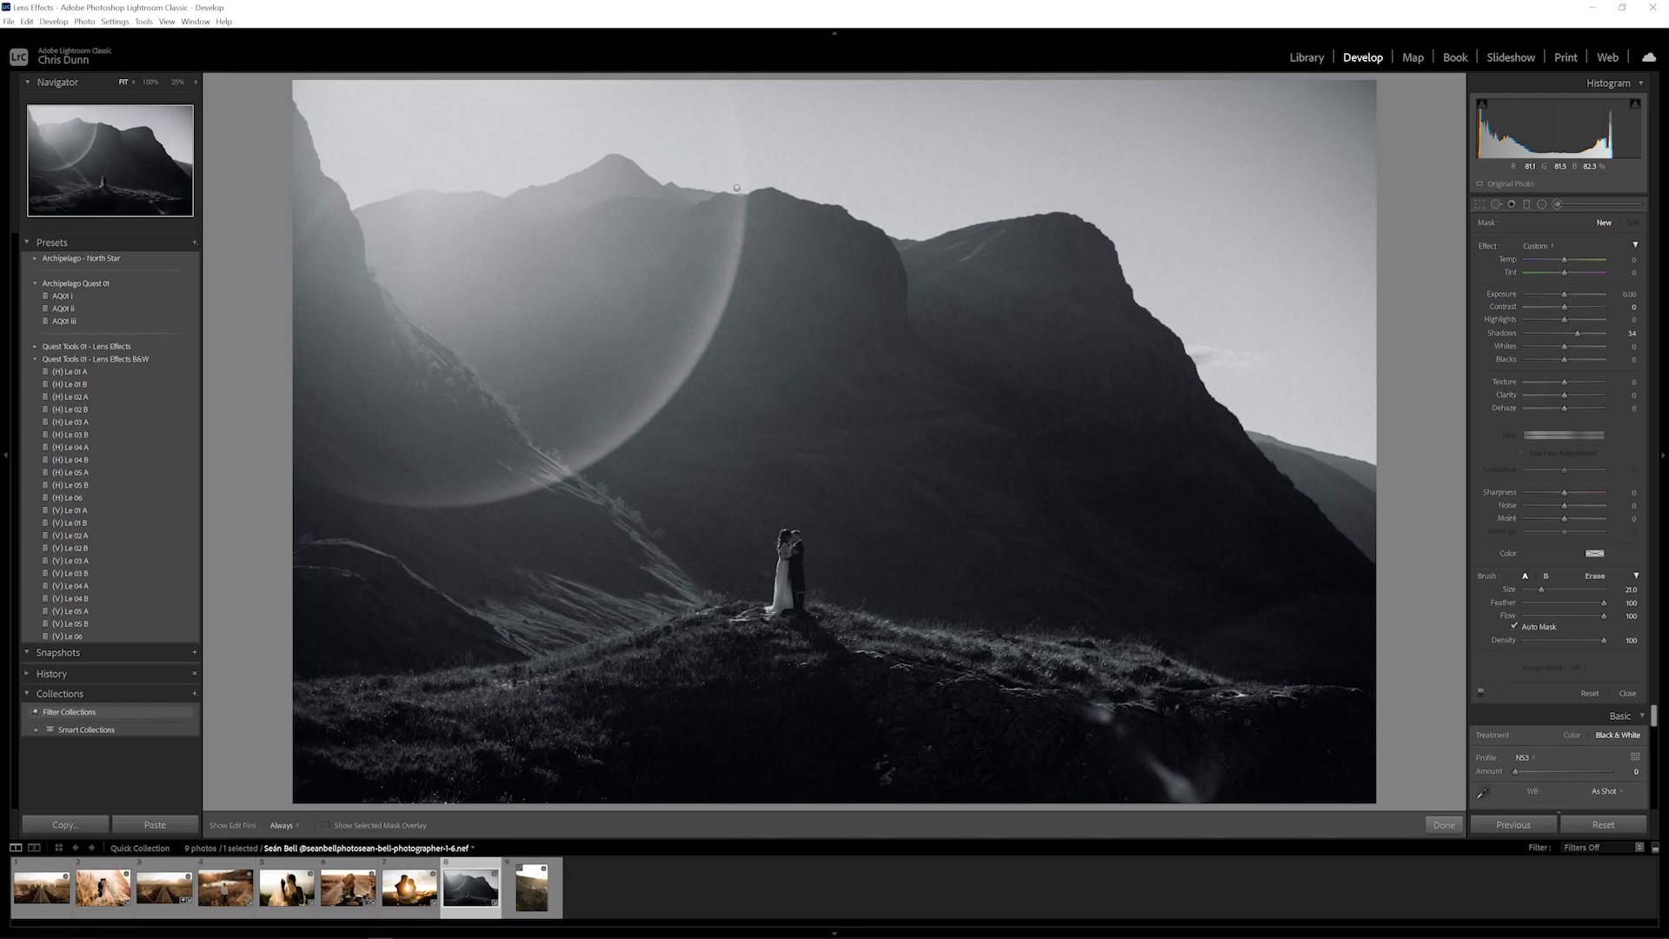
left_click_drag(736, 188, 793, 84)
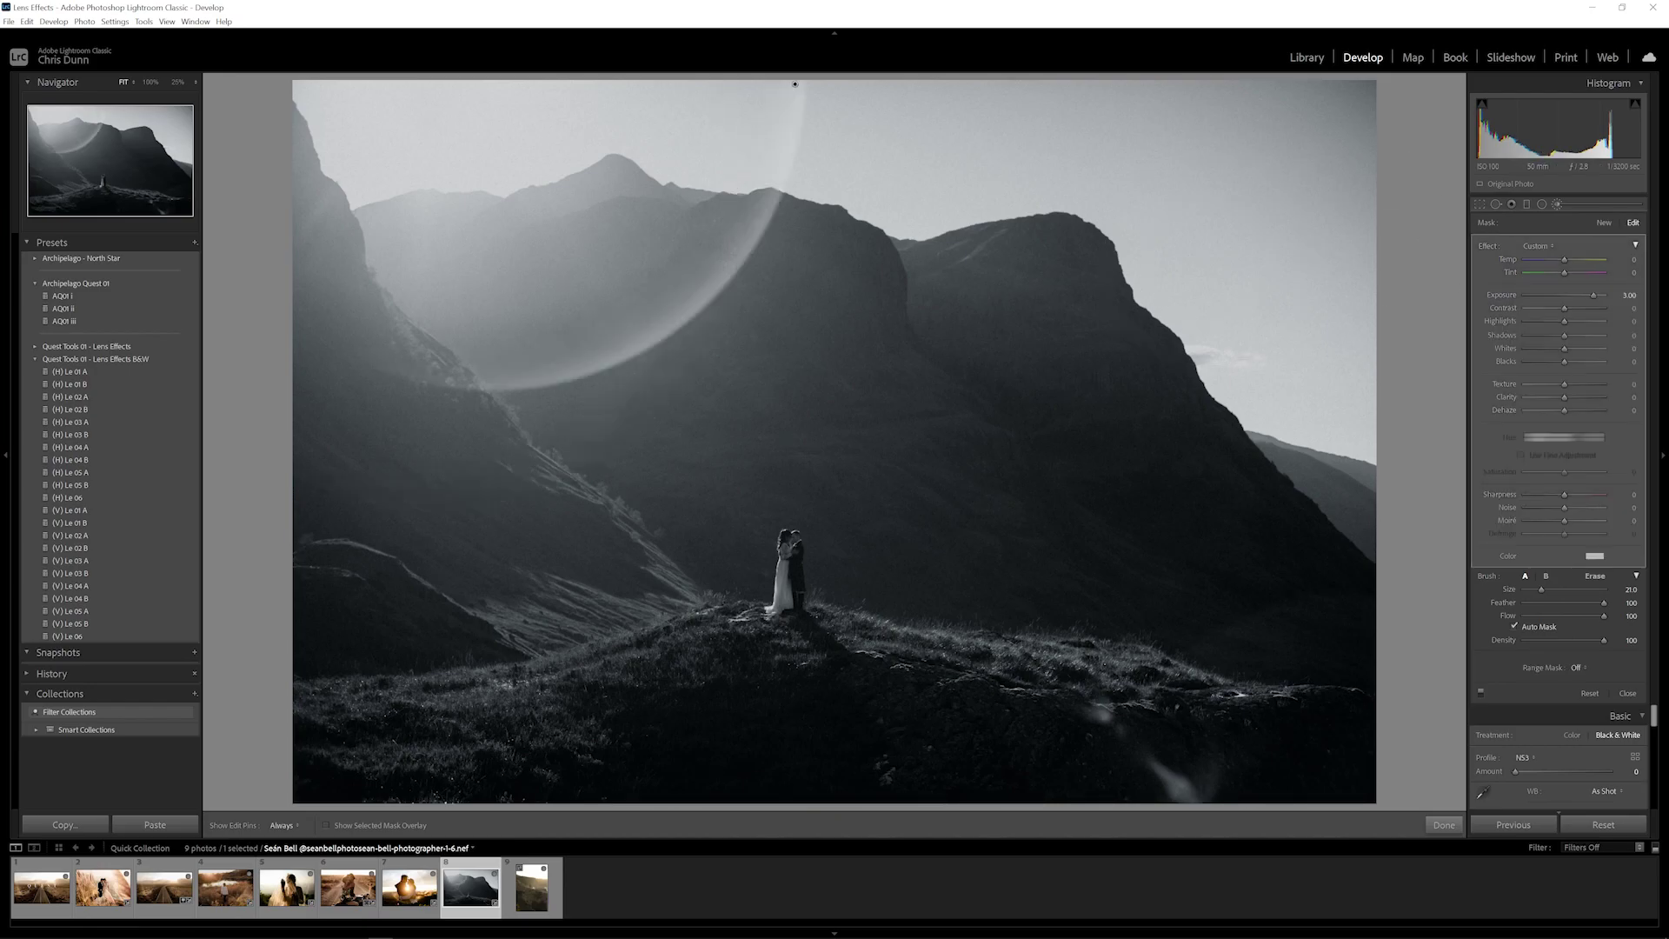
Soften the arc flare with a Luminance range mask restricted to the darkest tones.
left_click(1579, 668)
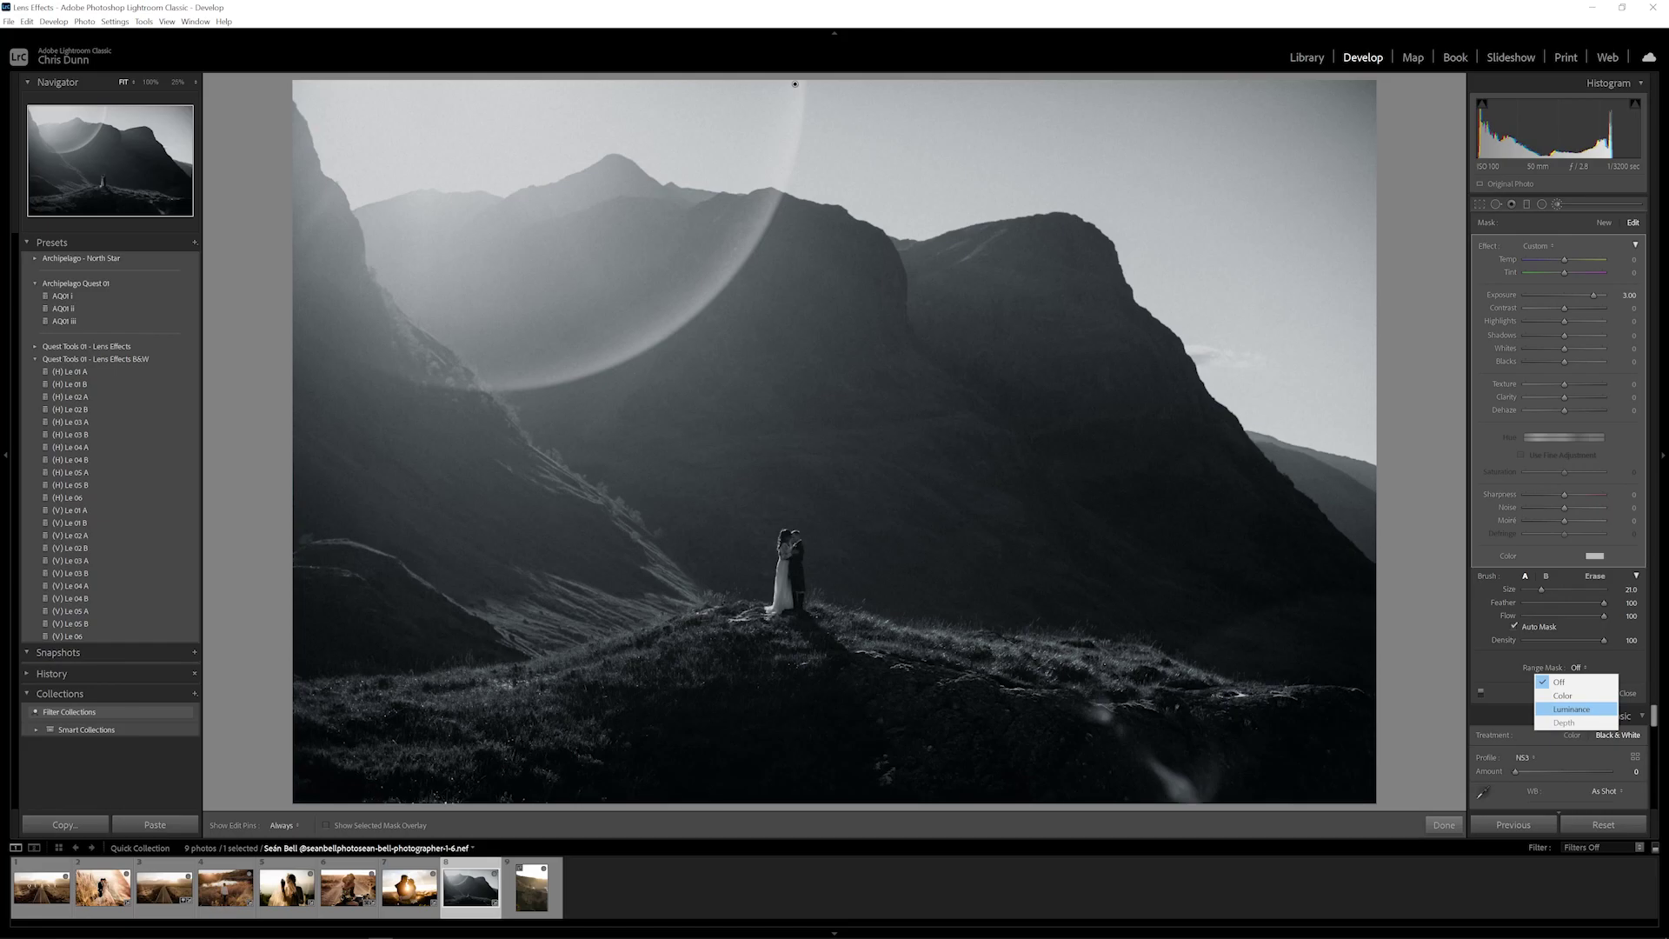
left_click(1572, 708)
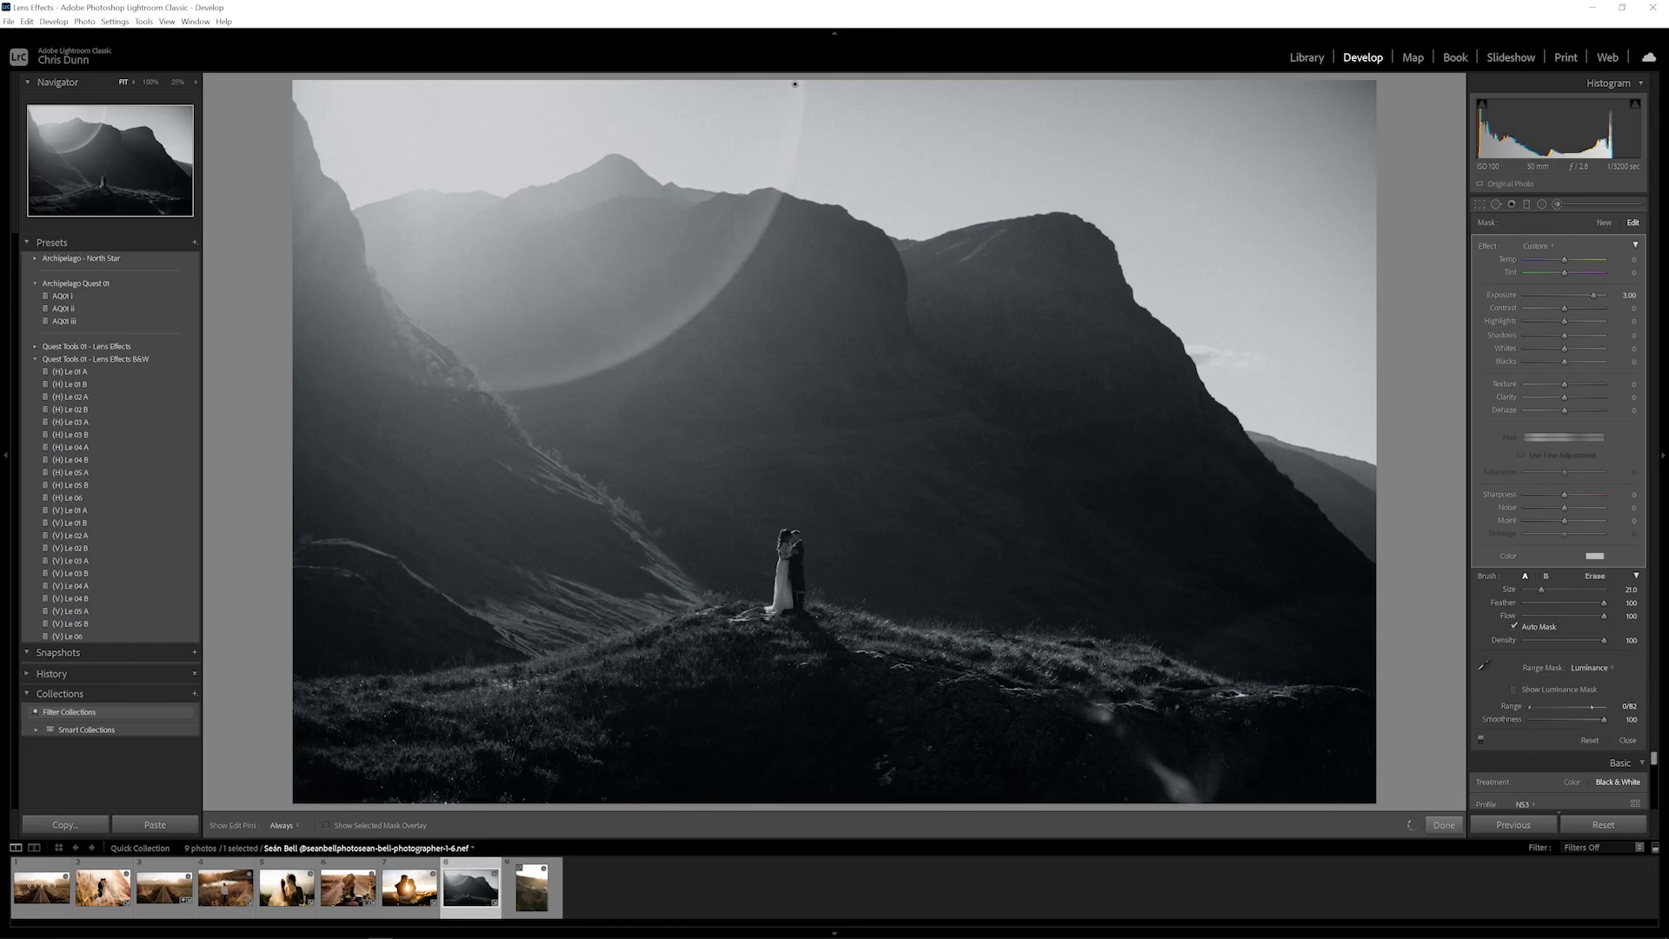
left_click_drag(1591, 706, 1548, 706)
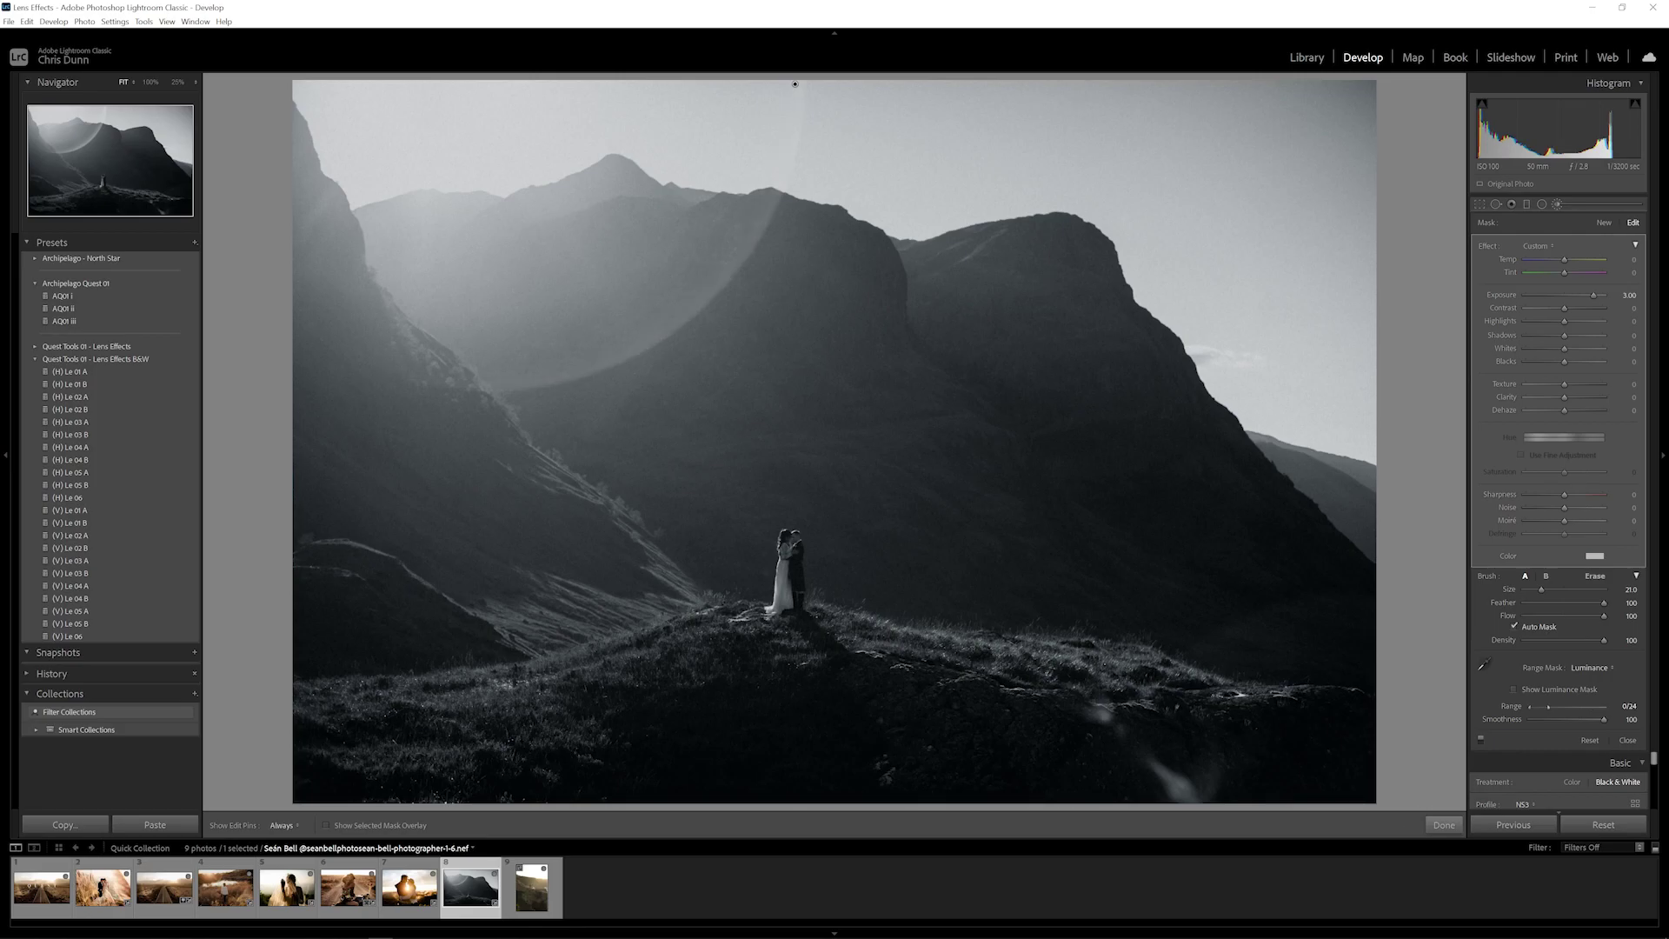
left_click_drag(1548, 705, 1533, 706)
key("k")
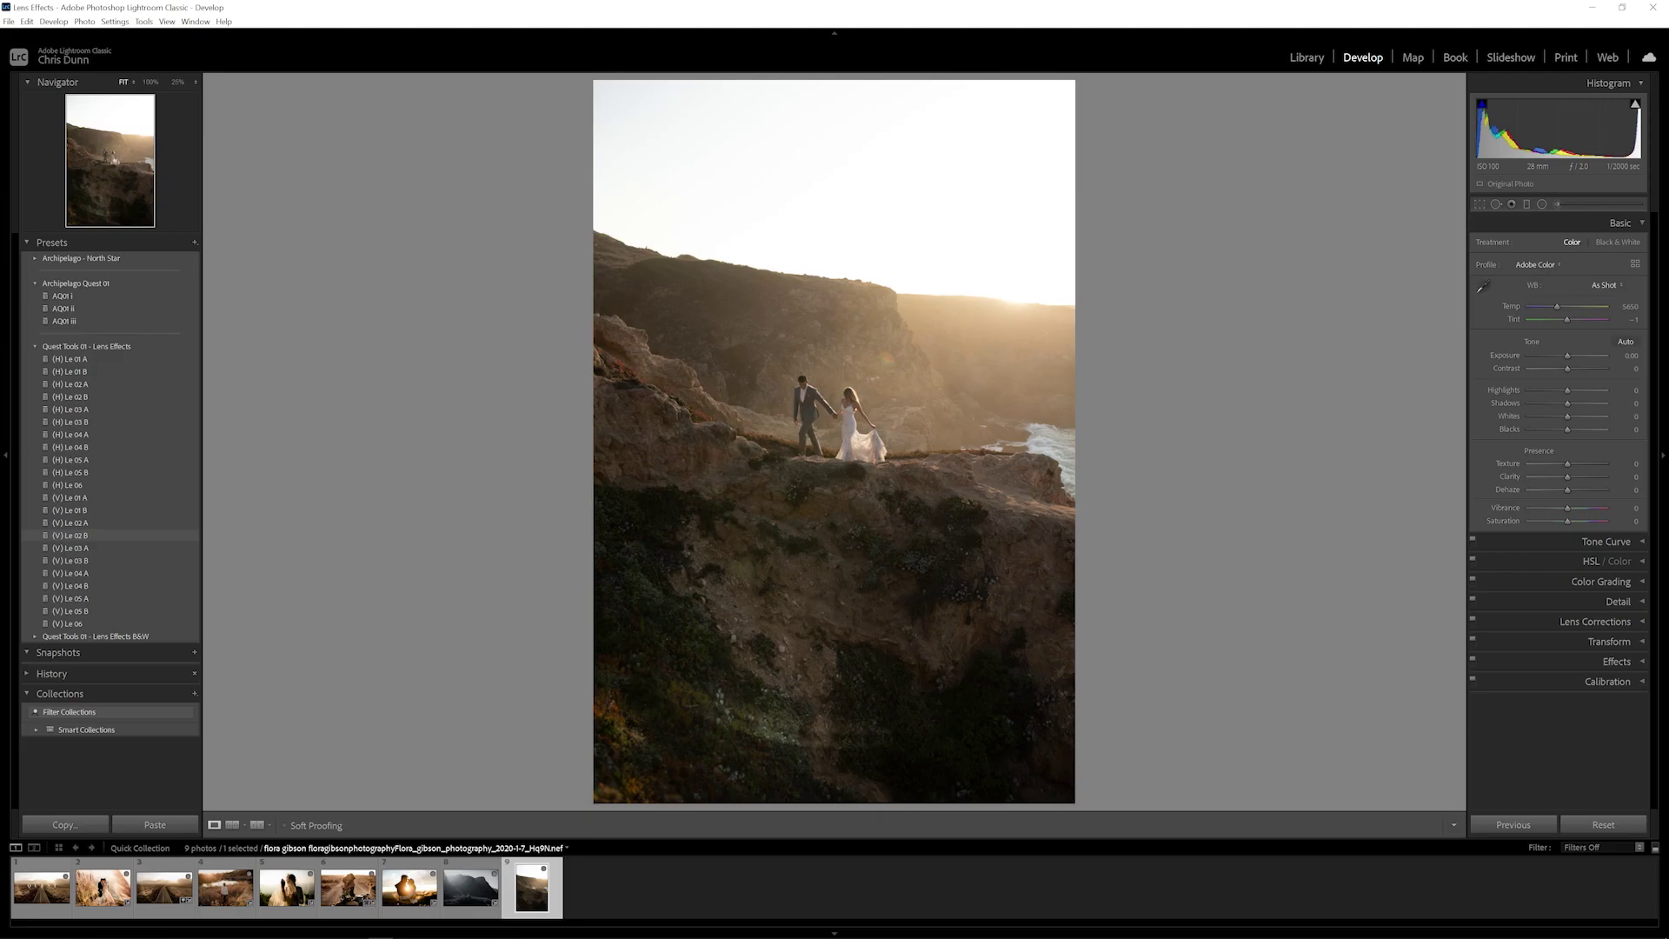
Apply the (V) Le 02 B lens effect to the cliff couple photo and shift its flare adjustment toward the middle of the cliff face.
left_click(70, 535)
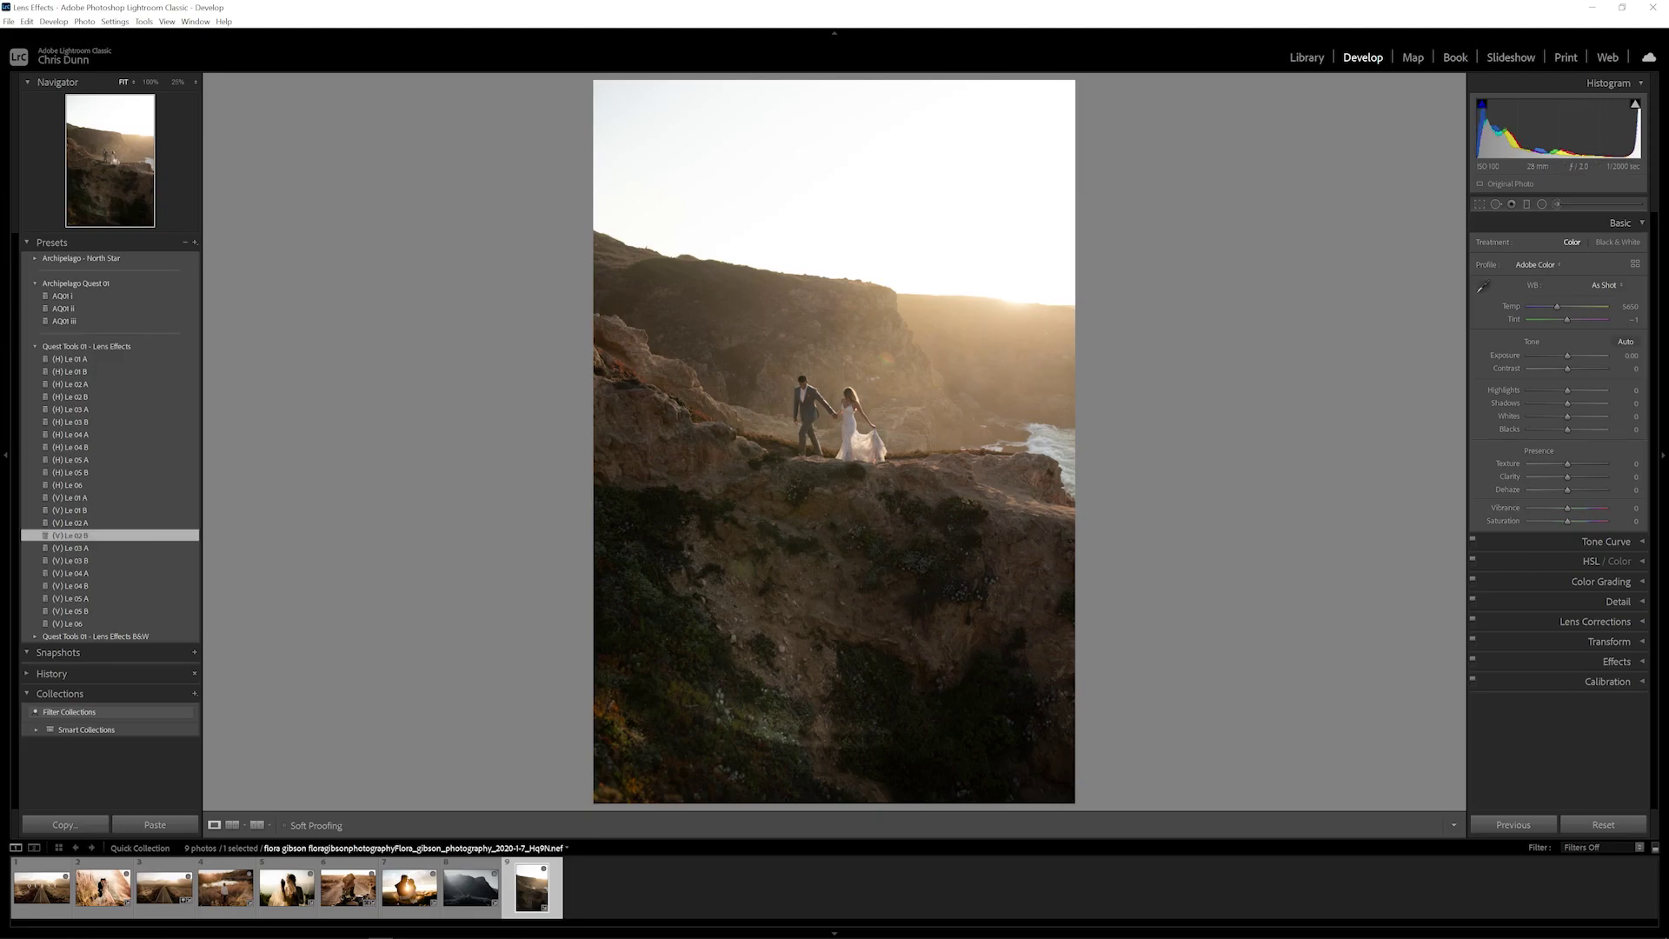
key("k")
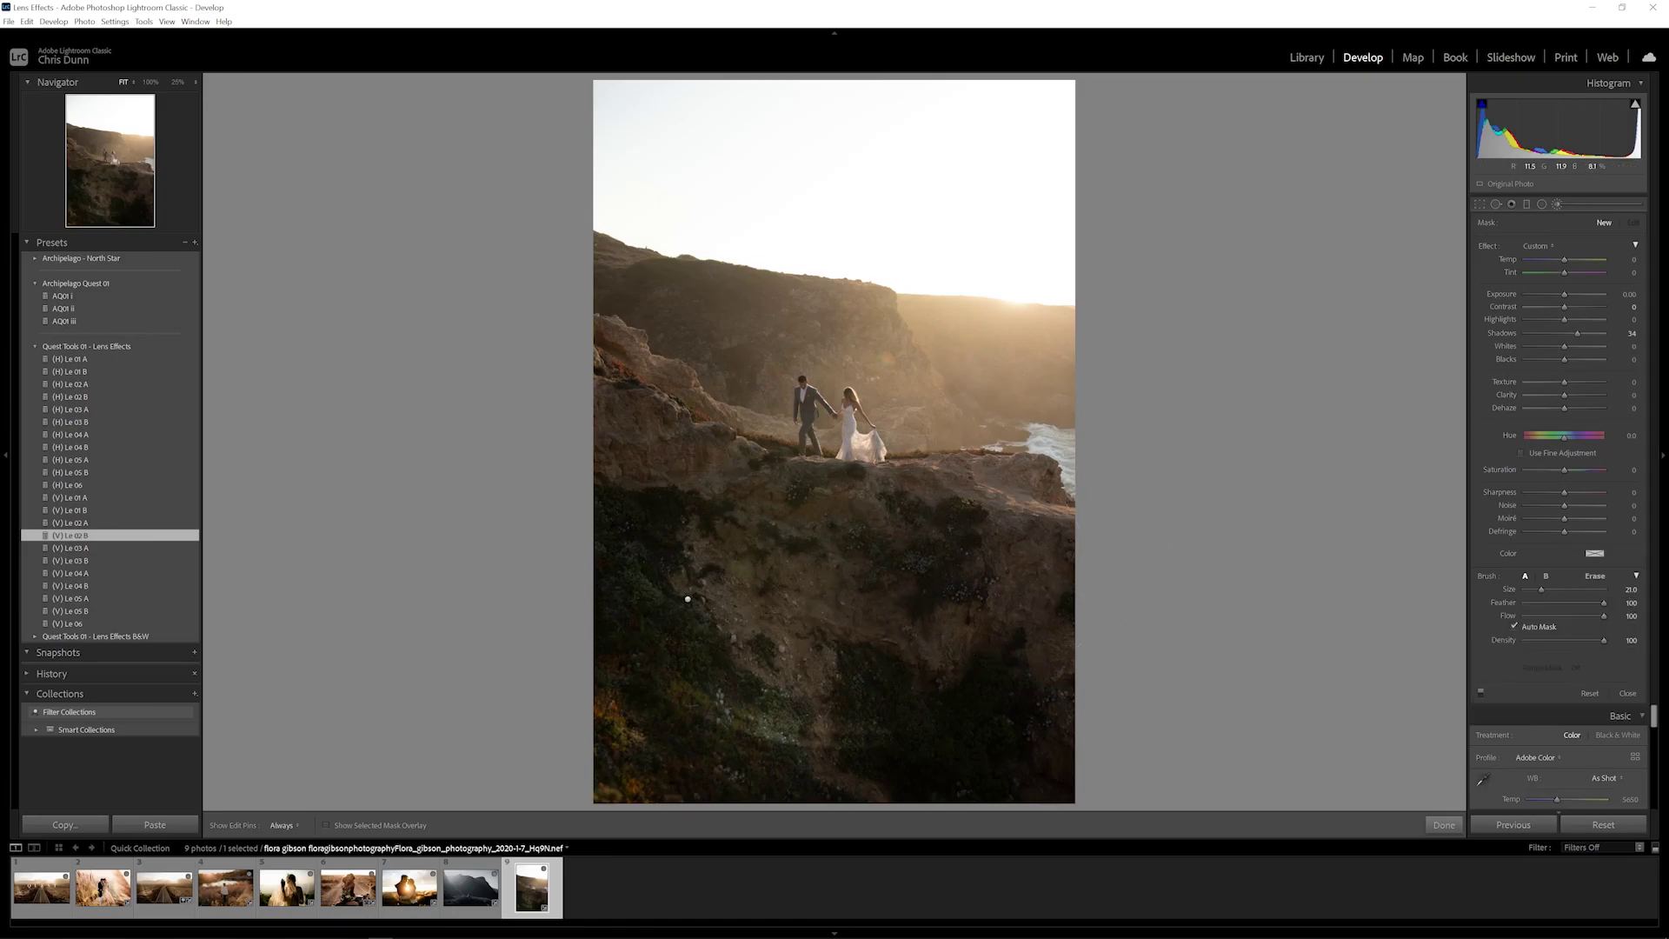
left_click(688, 598)
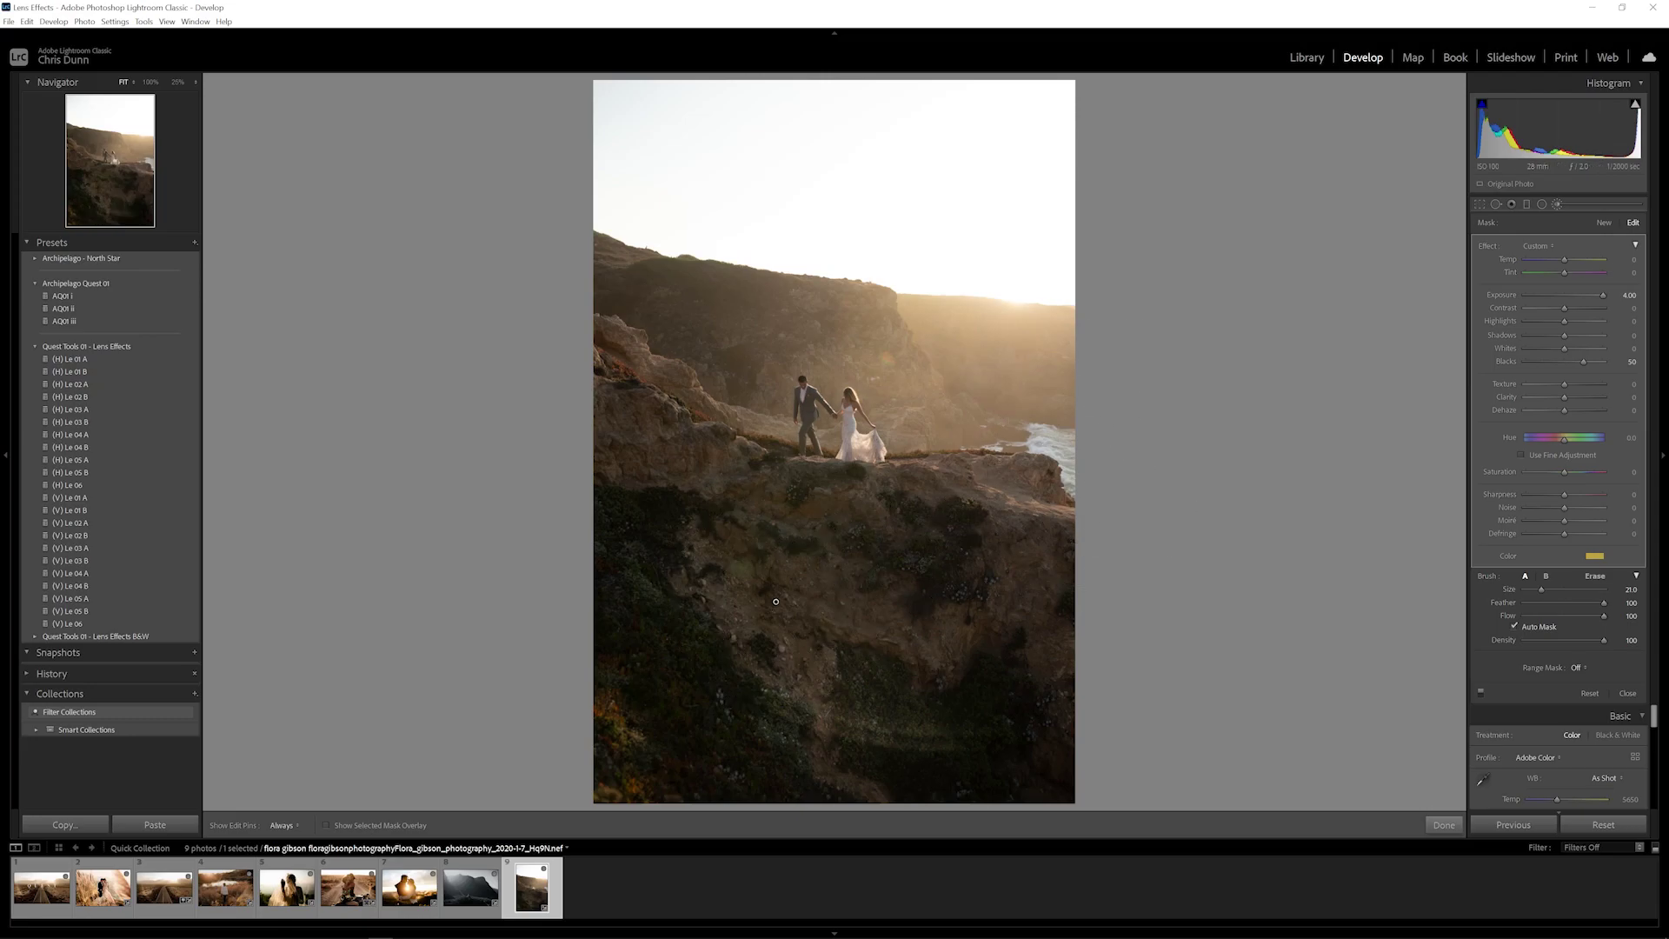
left_click(1557, 204)
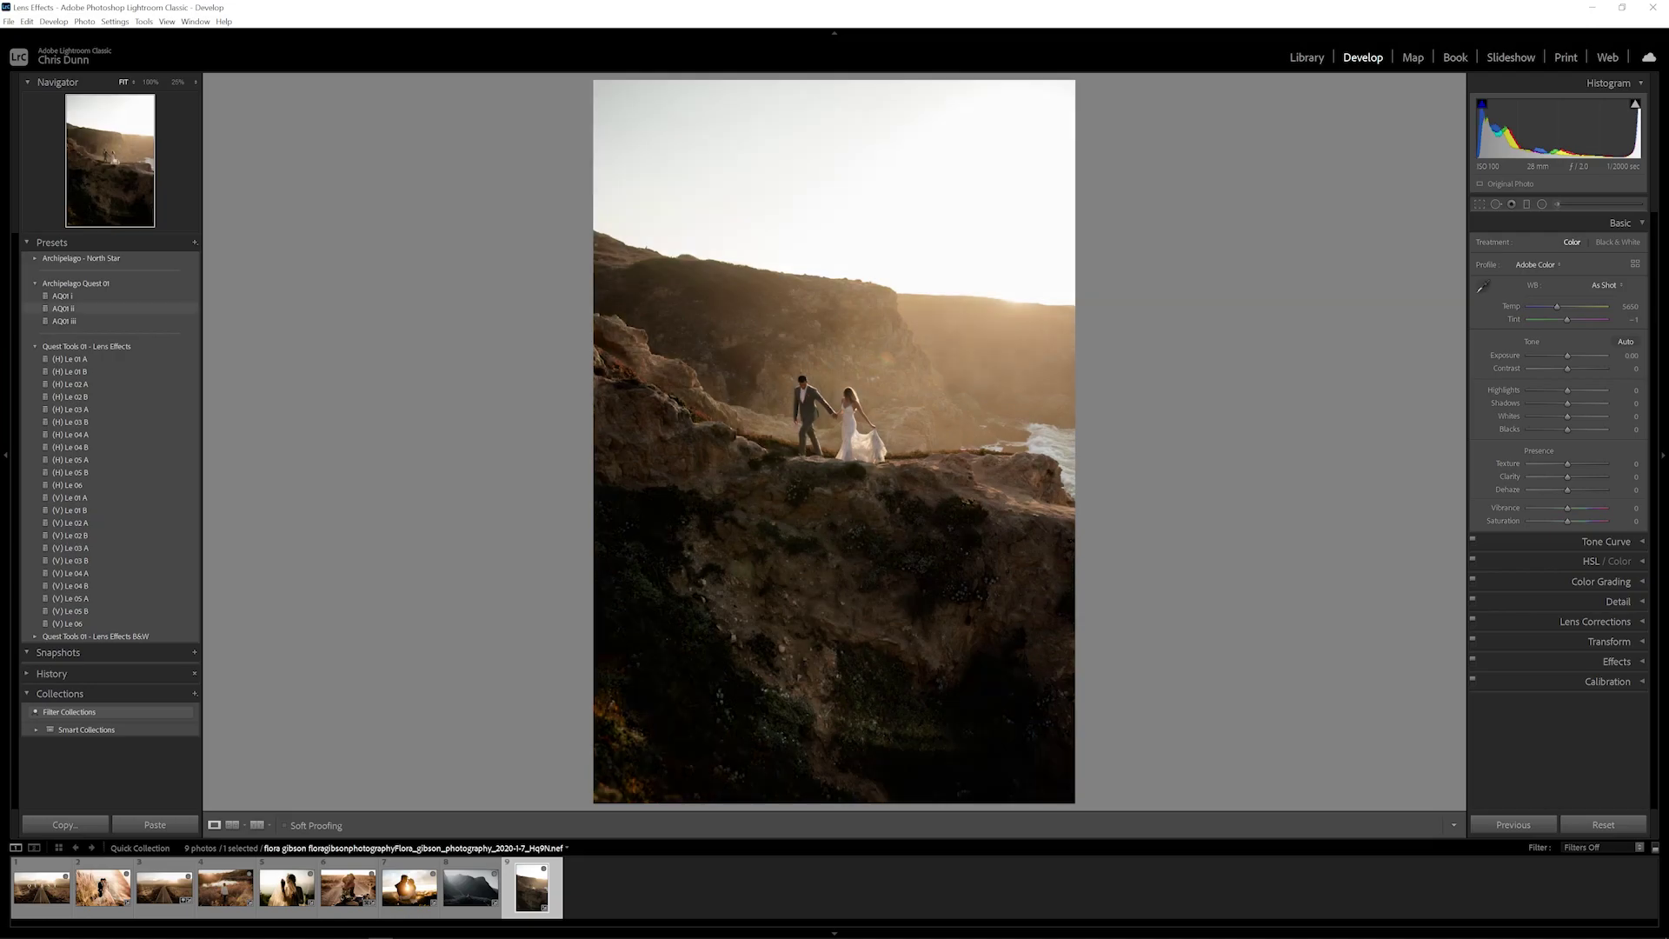
Apply the AQ01 II preset to the cliff photo and raise the flare adjustment's Shadows to about 80.
left_click(63, 309)
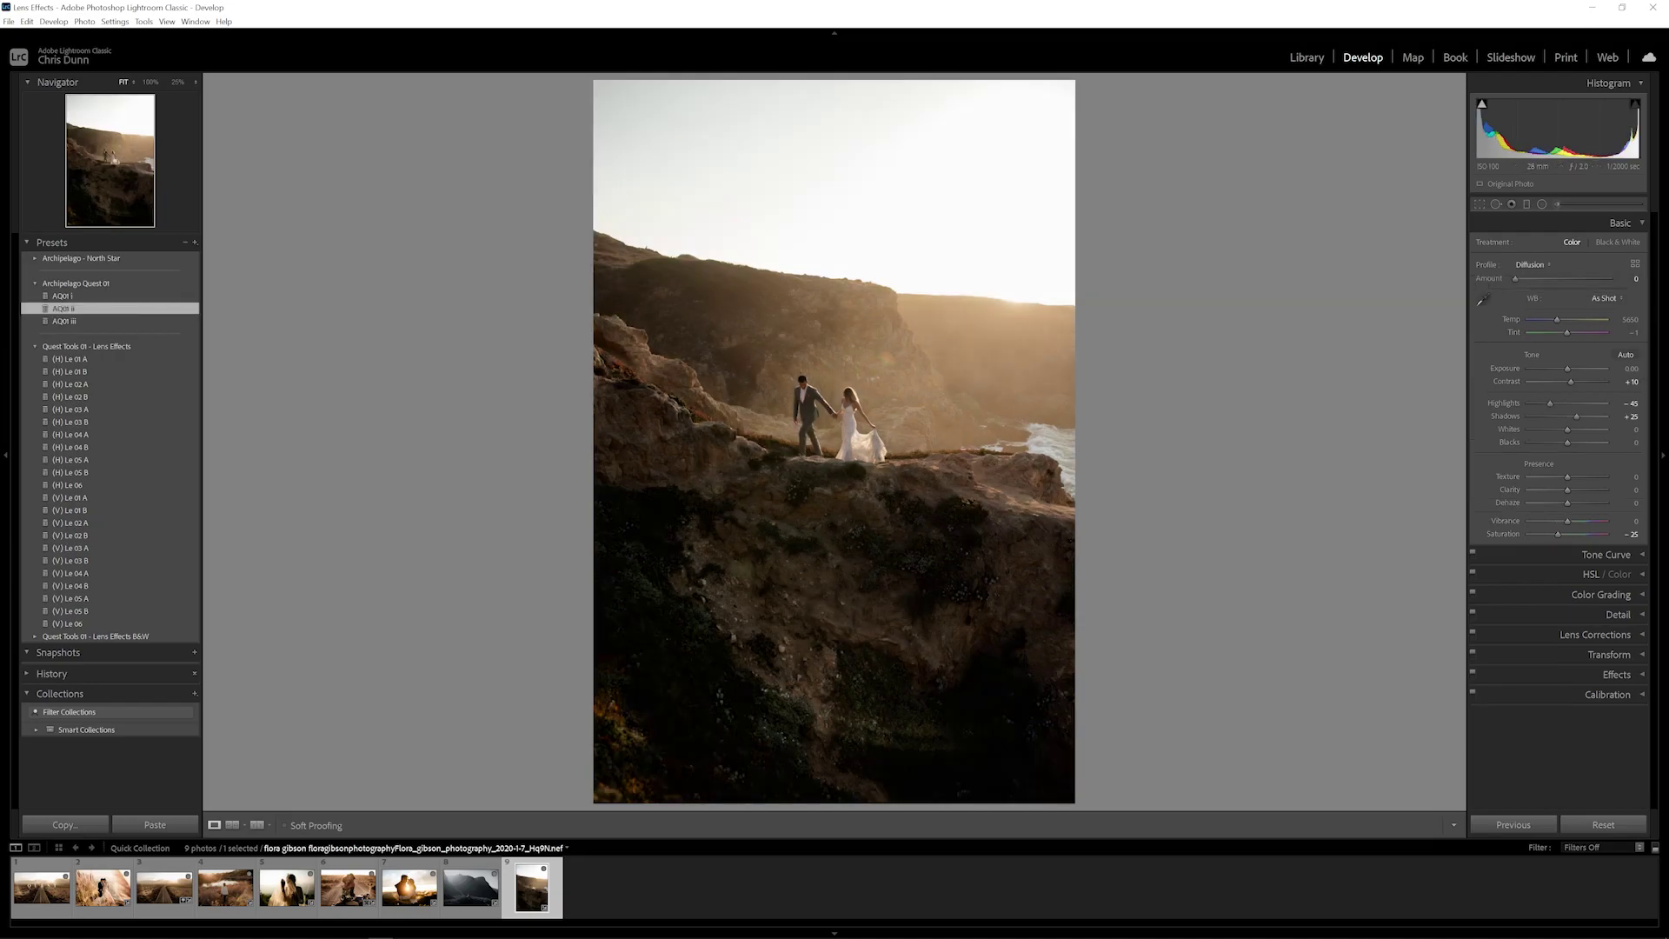
left_click(1557, 204)
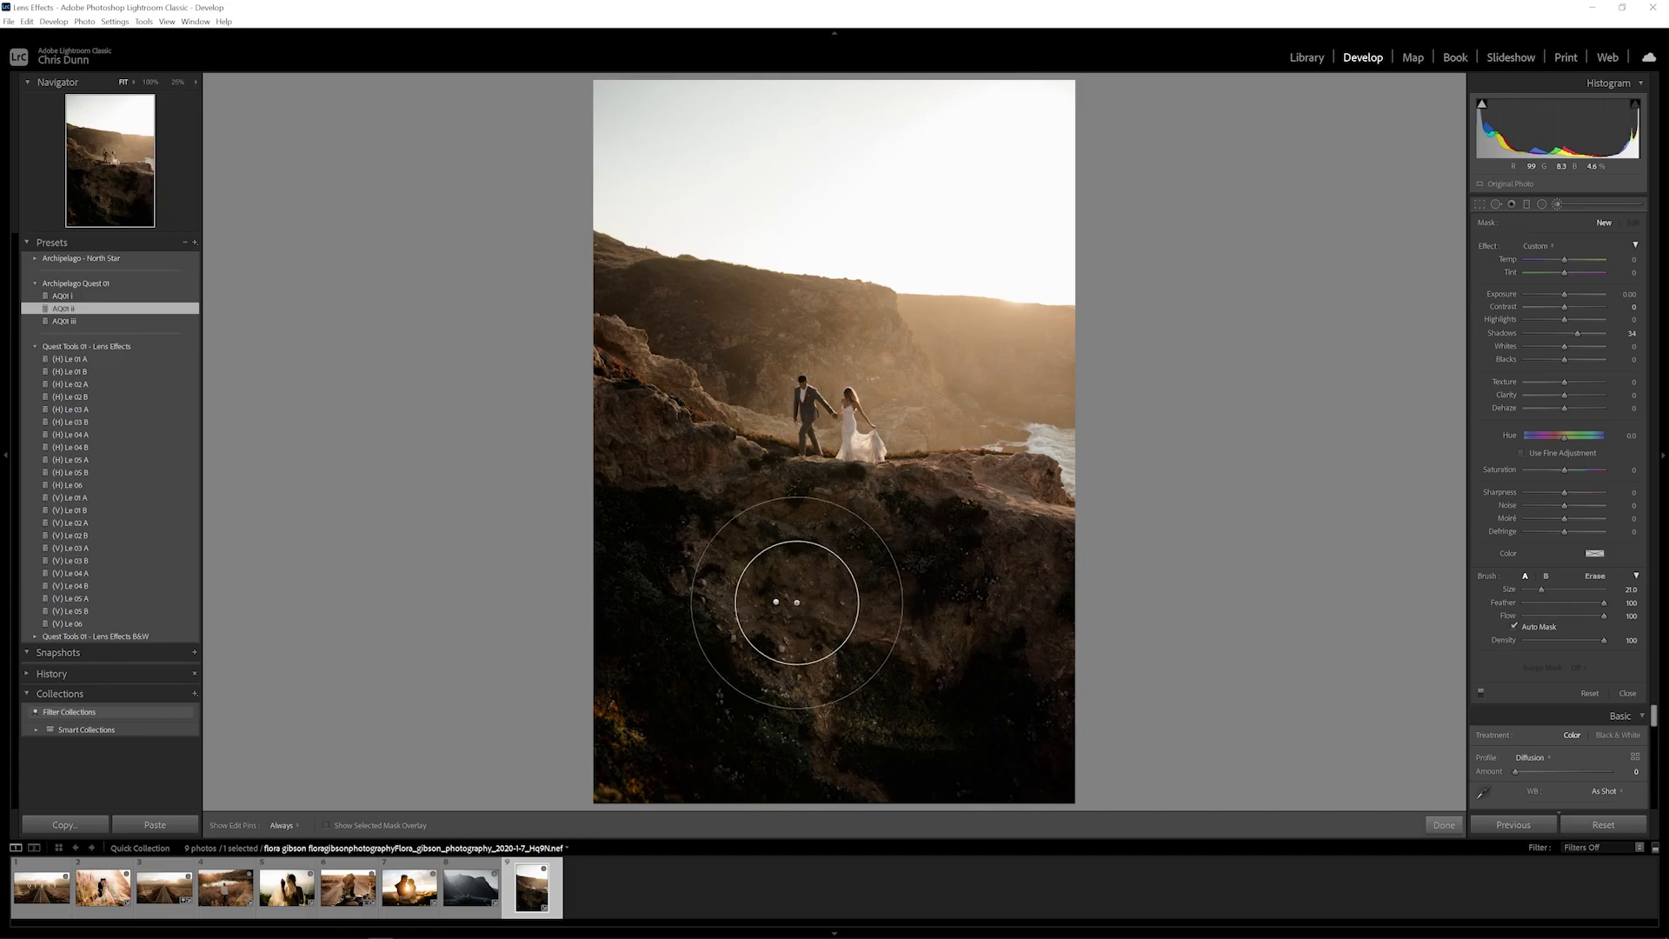
left_click(775, 602)
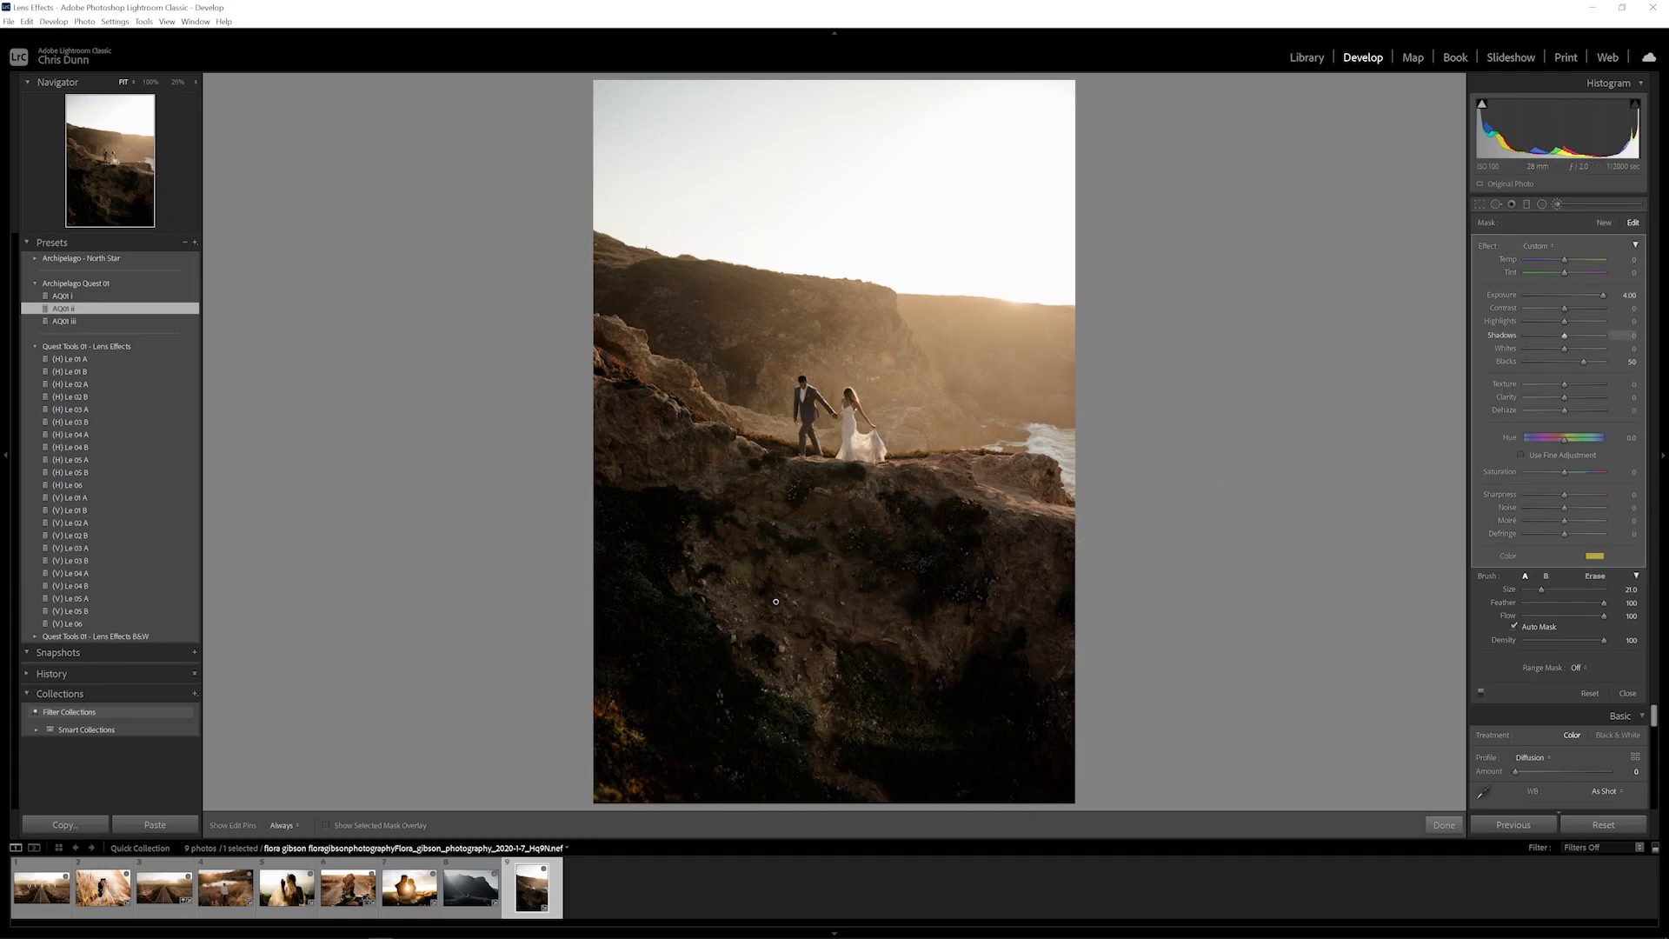
left_click_drag(1564, 334, 1573, 335)
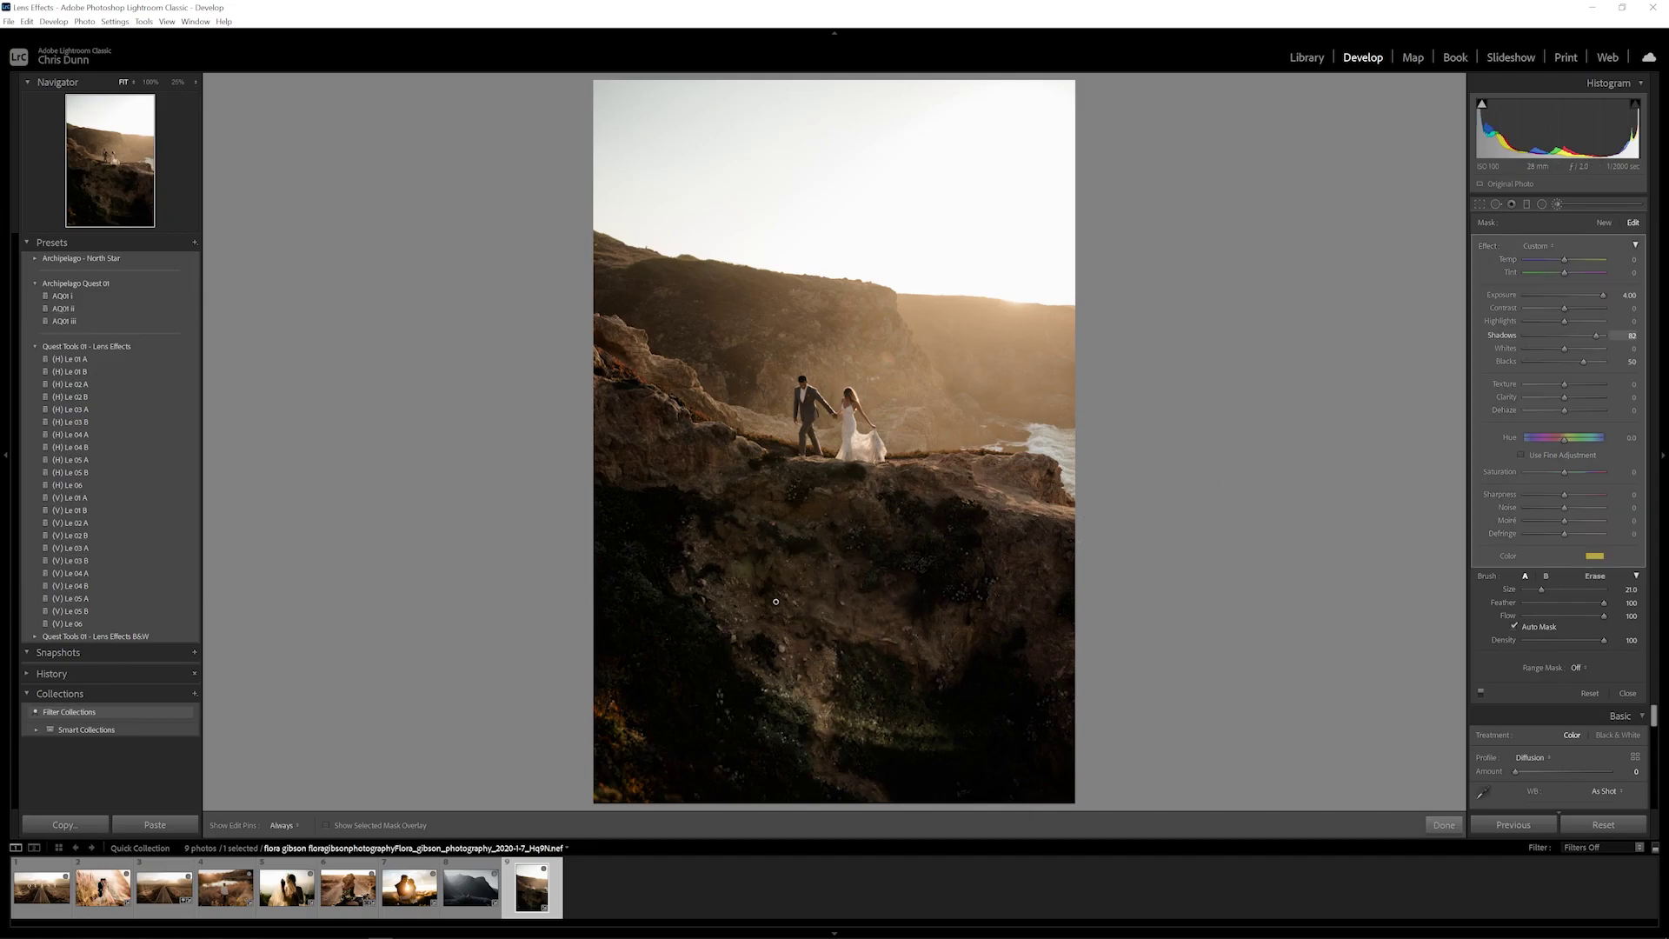
key("Return")
key("k")
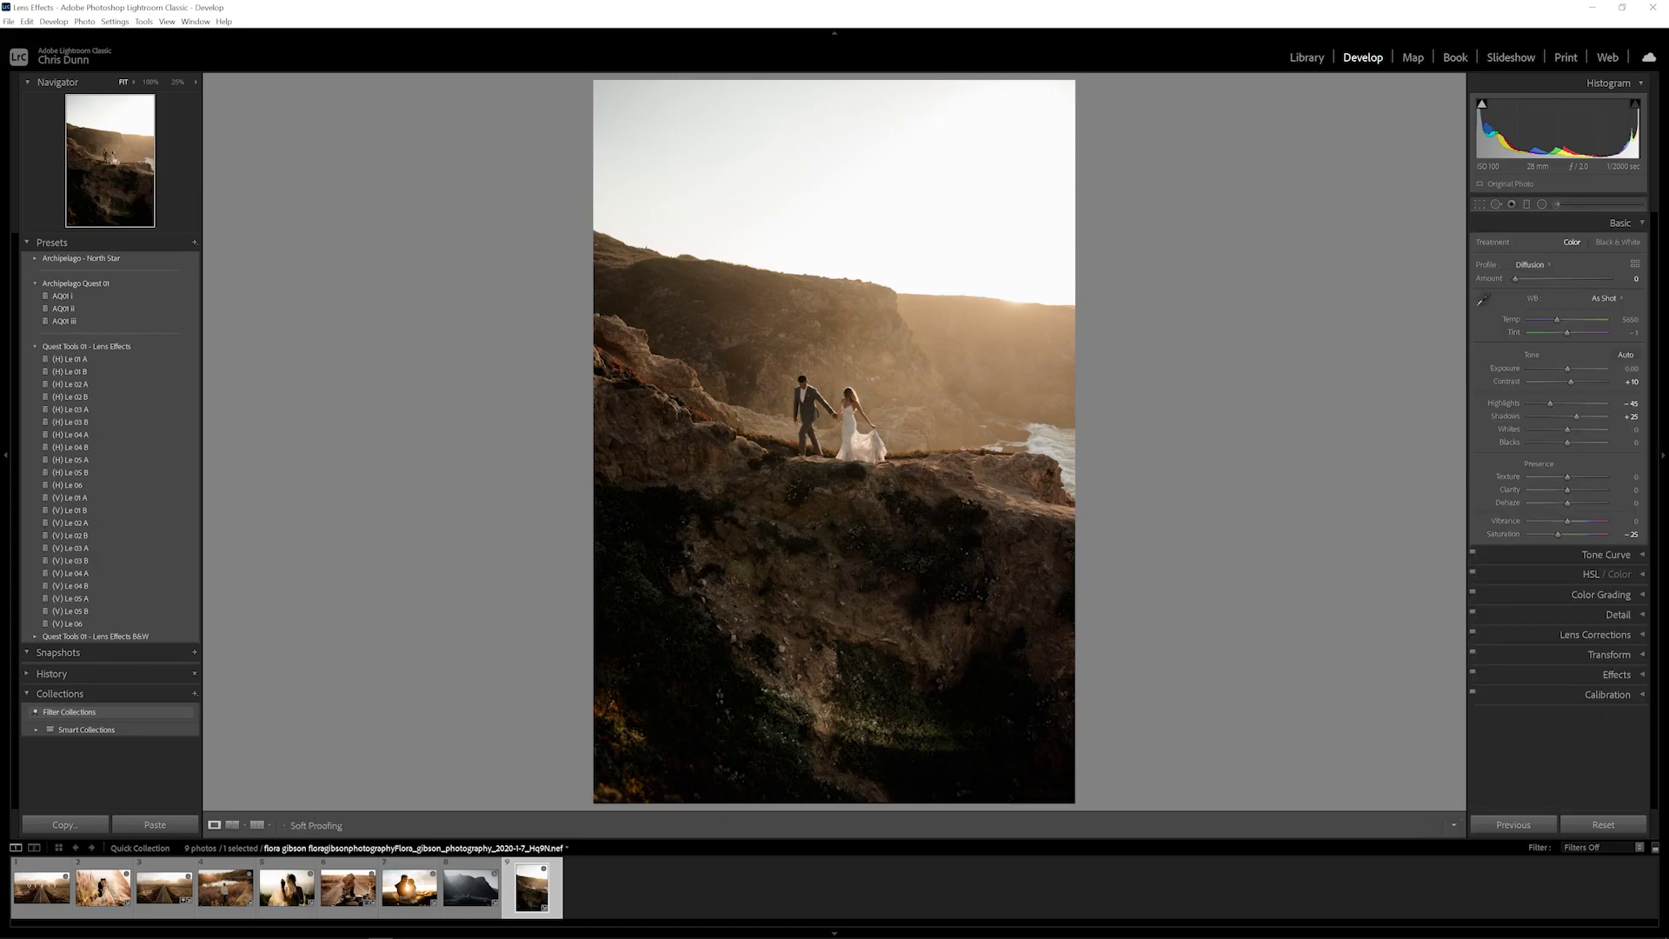